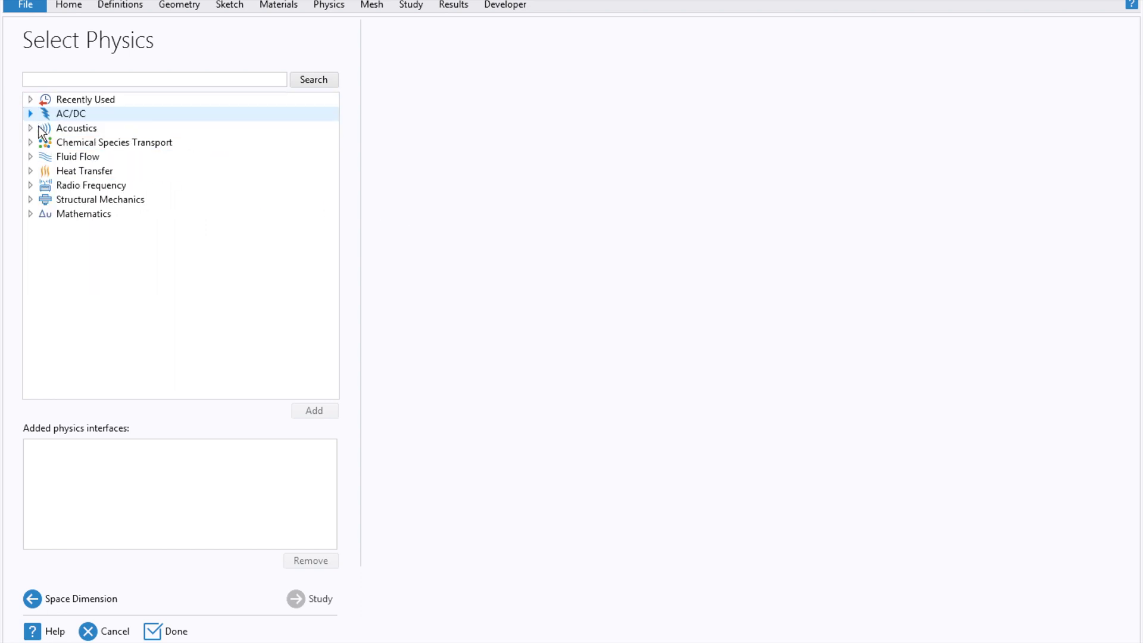
# - Add Laminar Flow and Transport of Diluted Species physics with a Time Dependent study
pyautogui.click(32, 156)
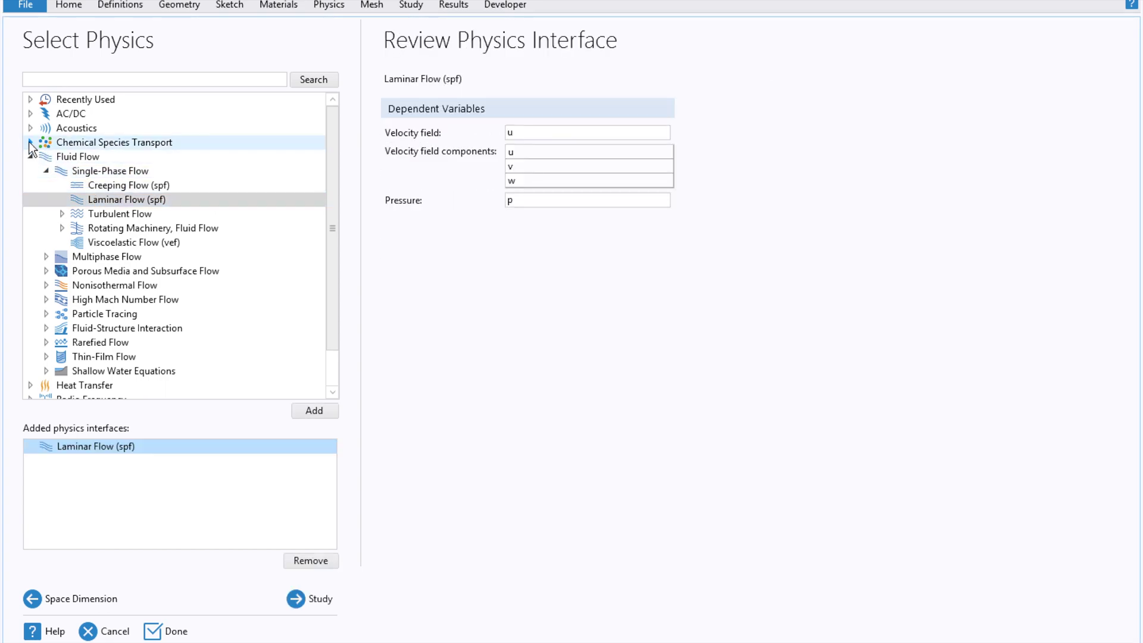
pyautogui.click(29, 143)
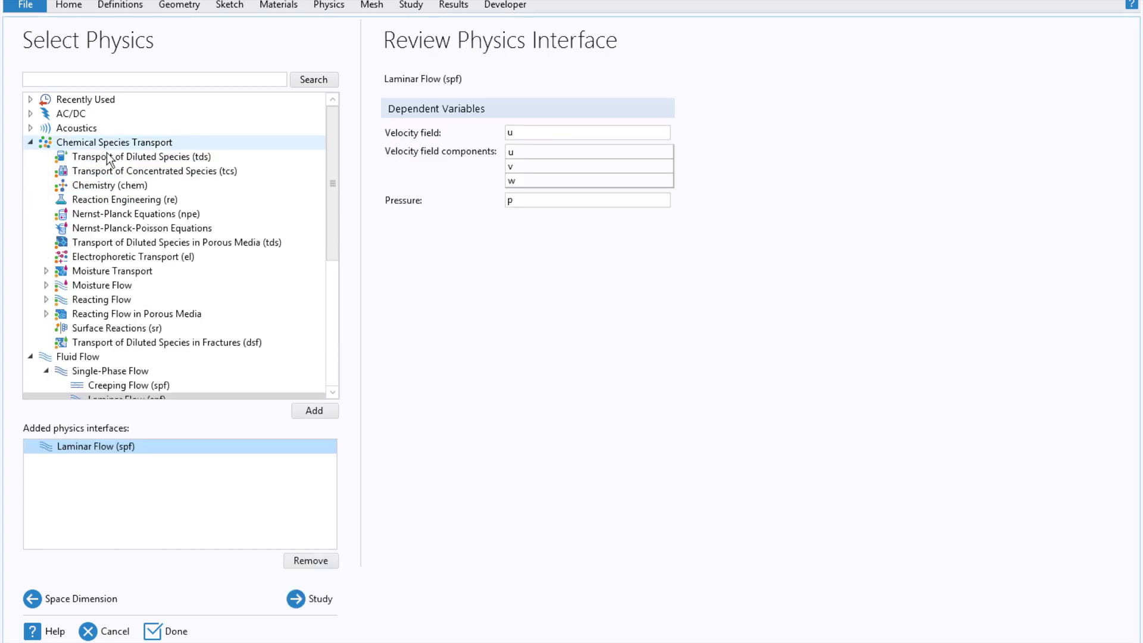
pyautogui.doubleClick(143, 156)
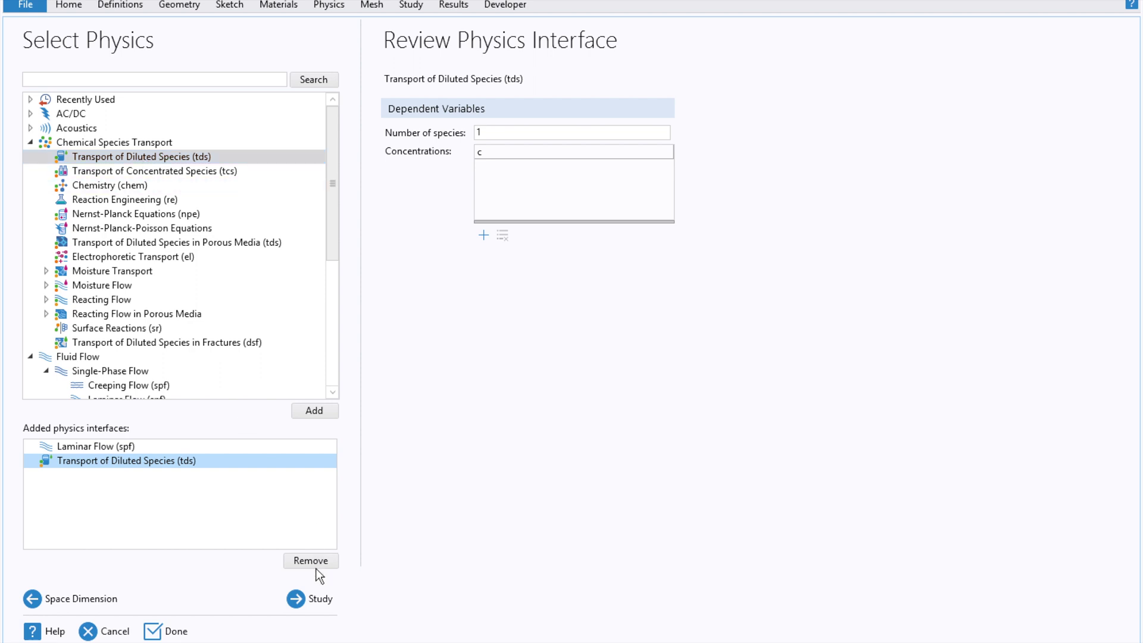
pyautogui.click(308, 600)
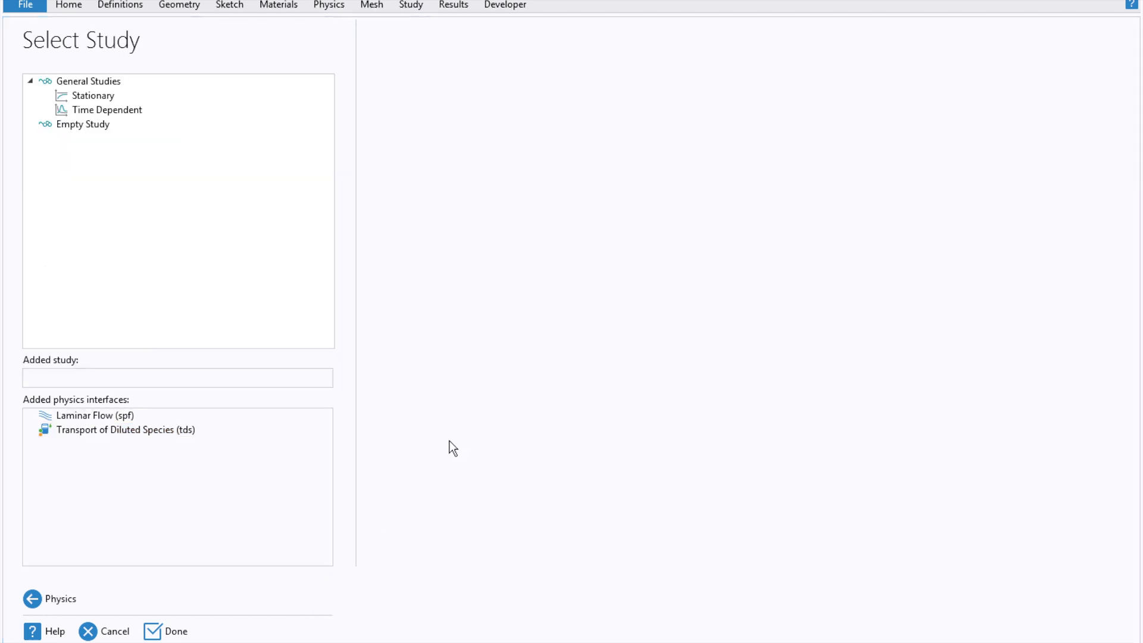
pyautogui.doubleClick(102, 112)
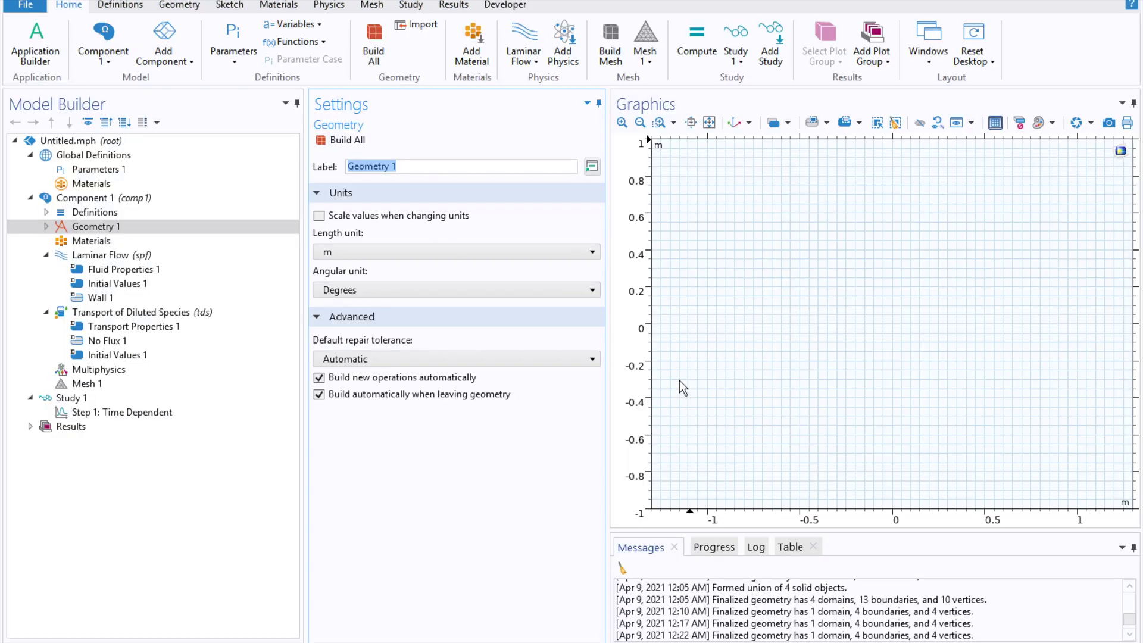
pyautogui.click(229, 5)
# - Draw a closed 10-vertex polygon of two angled inlets joining a channel that extends to x = 0.2
pyautogui.click(199, 39)
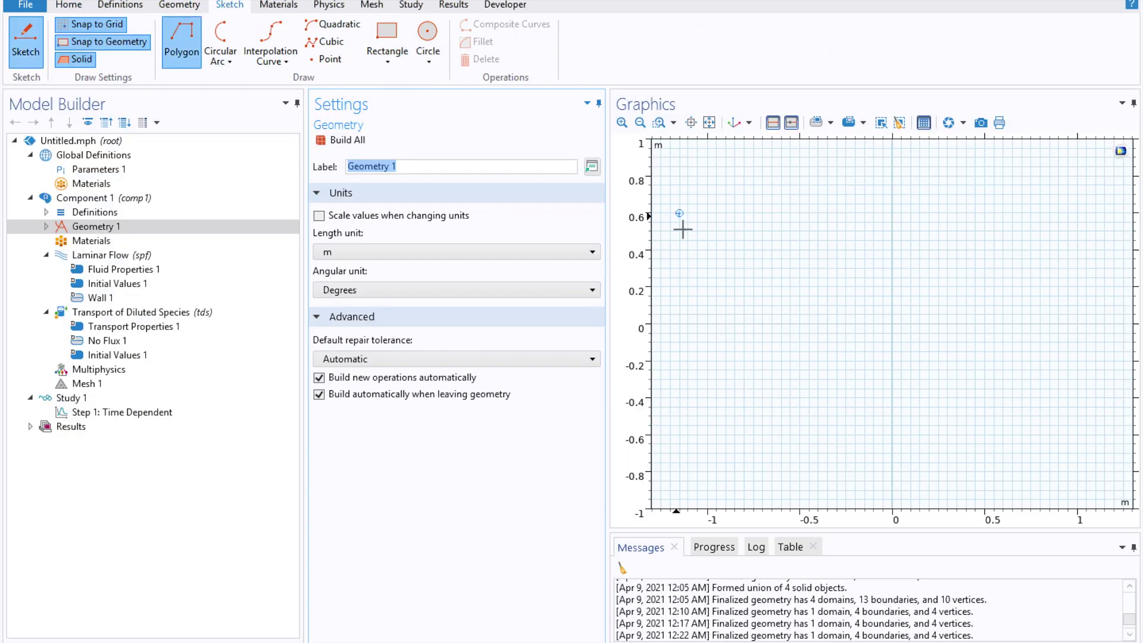
pyautogui.click(697, 260)
pyautogui.click(697, 287)
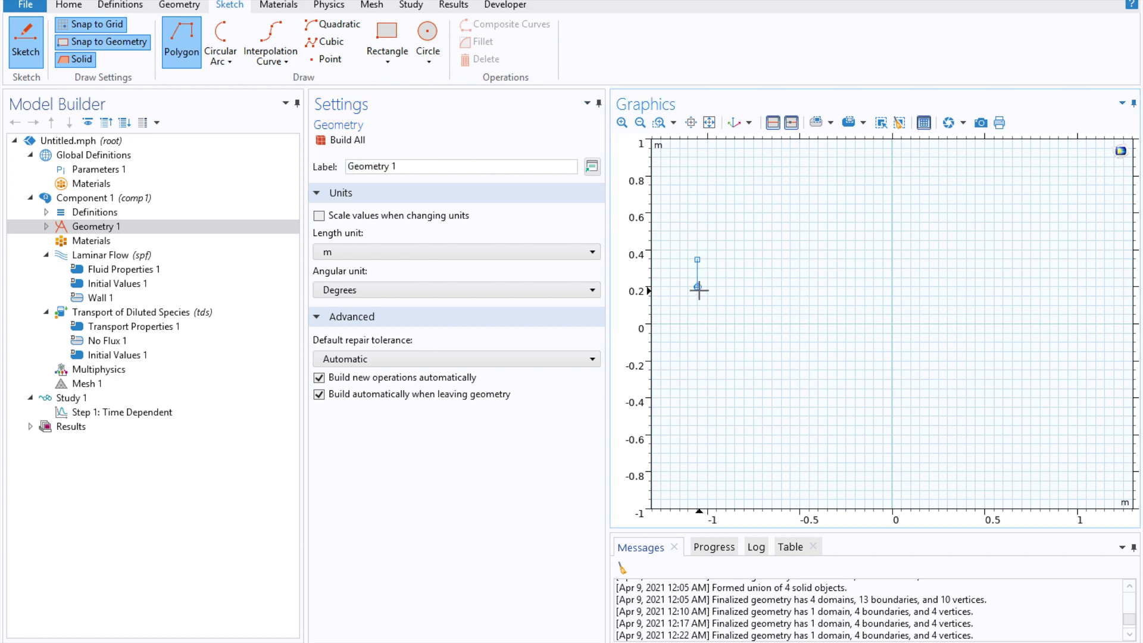
pyautogui.click(752, 324)
pyautogui.click(697, 362)
pyautogui.click(696, 389)
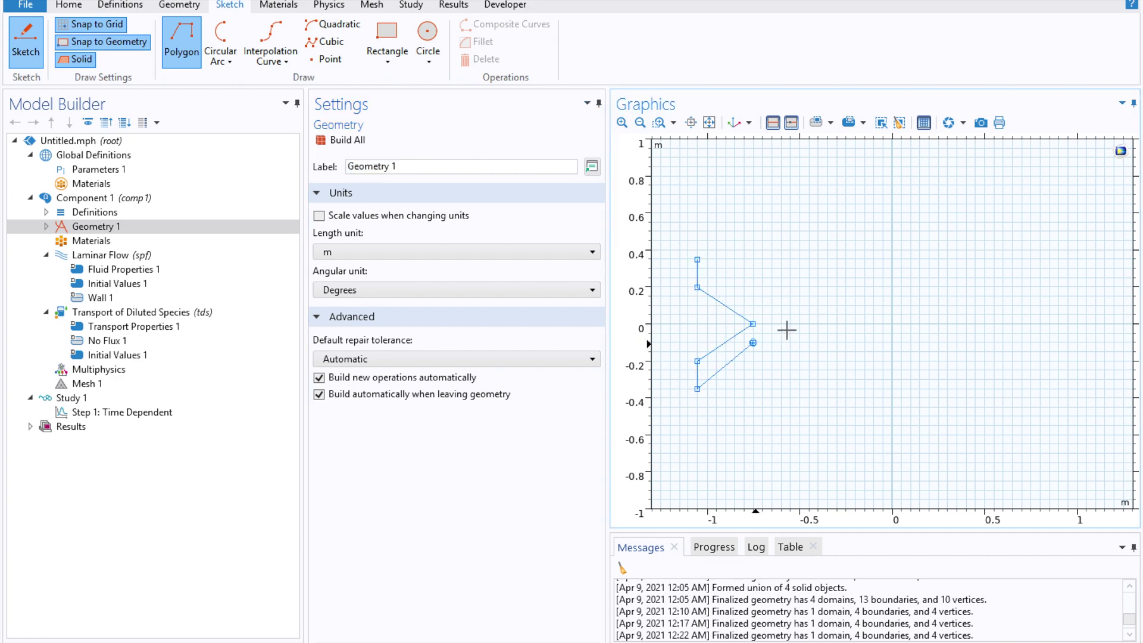
pyautogui.click(771, 343)
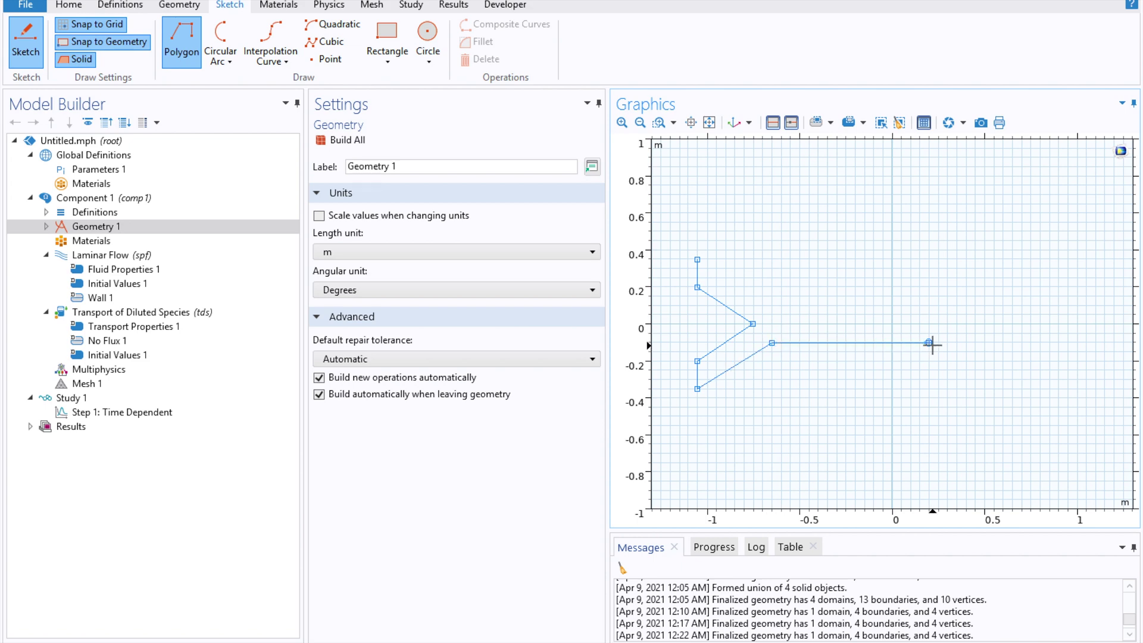
pyautogui.click(929, 343)
pyautogui.click(928, 287)
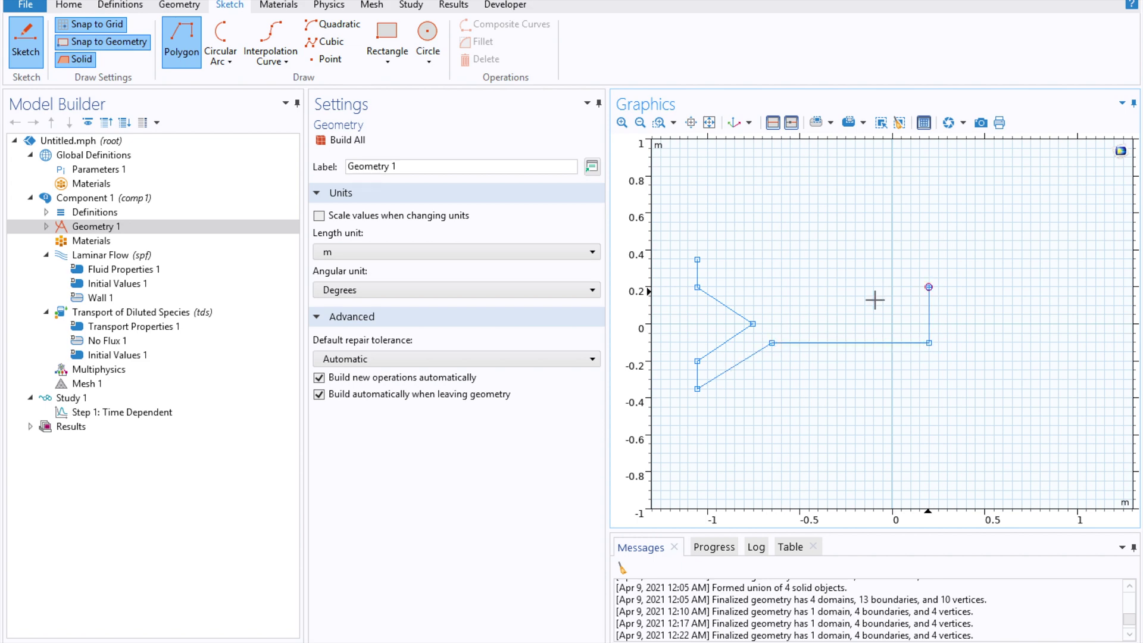
pyautogui.click(772, 287)
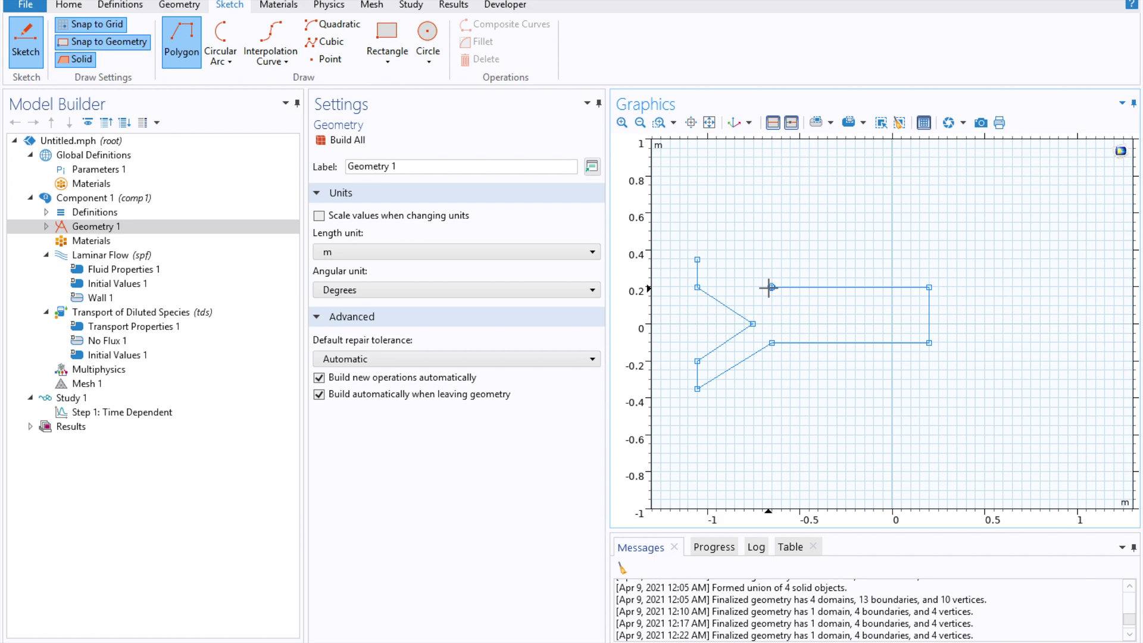
pyautogui.click(697, 260)
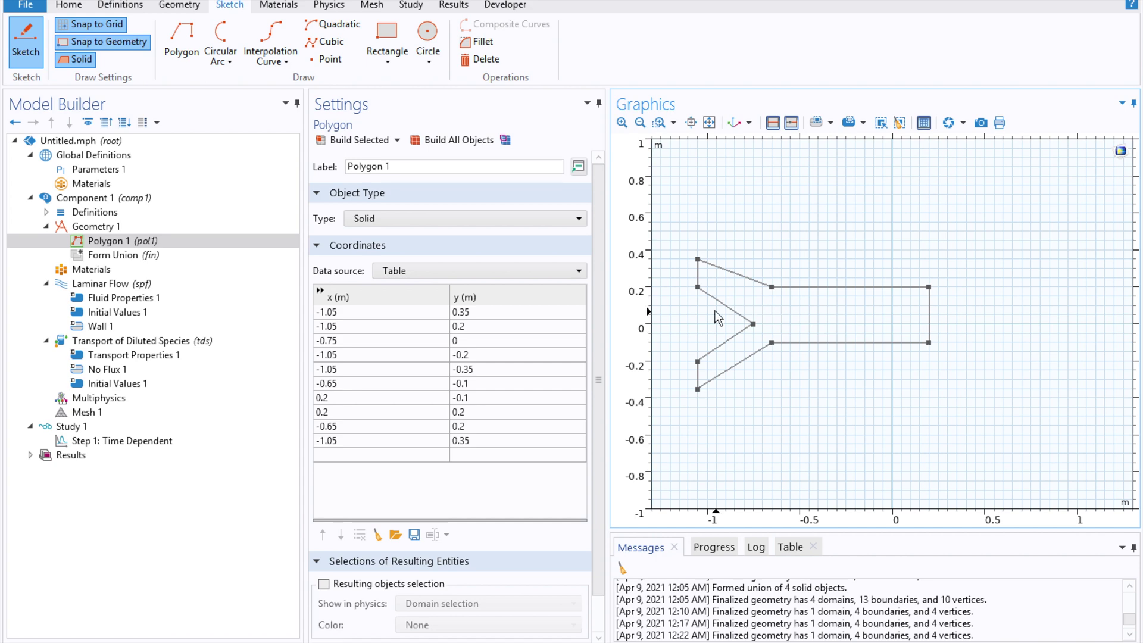
pyautogui.click(142, 242)
# - Delete Polygon 1 and set the geometry length unit to mm
pyautogui.rightClick(141, 244)
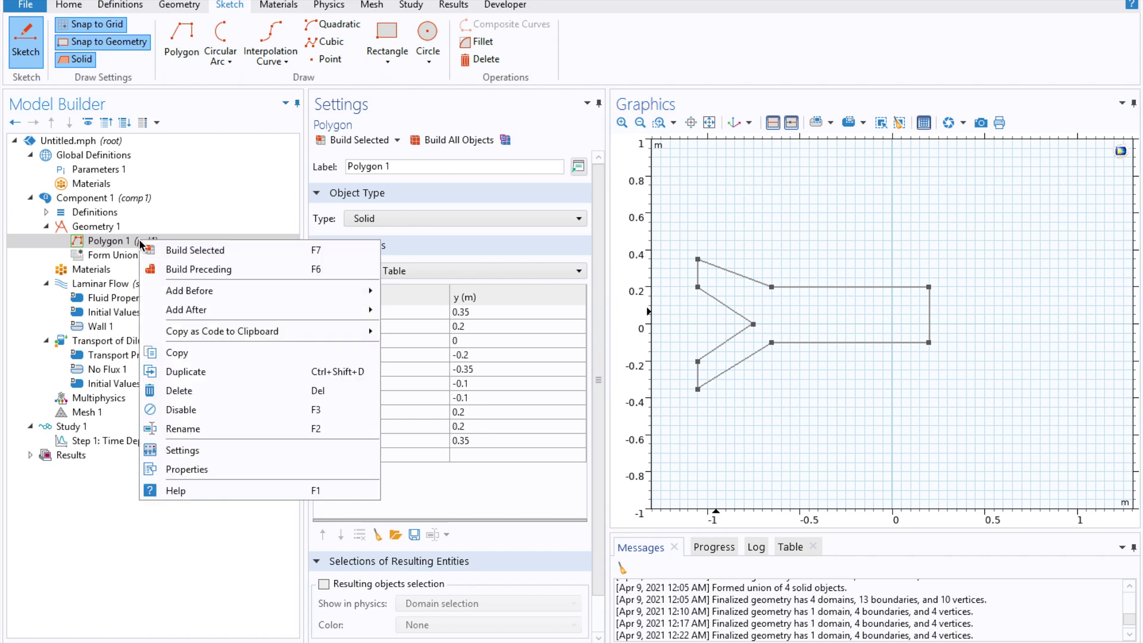
pyautogui.click(187, 388)
pyautogui.click(617, 394)
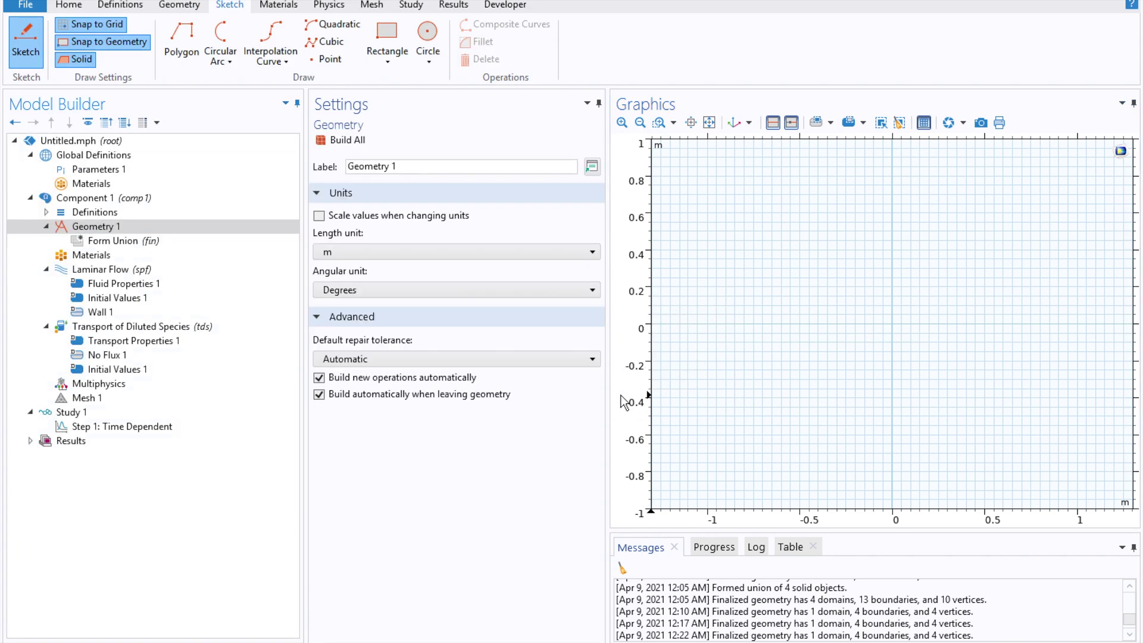
pyautogui.click(360, 250)
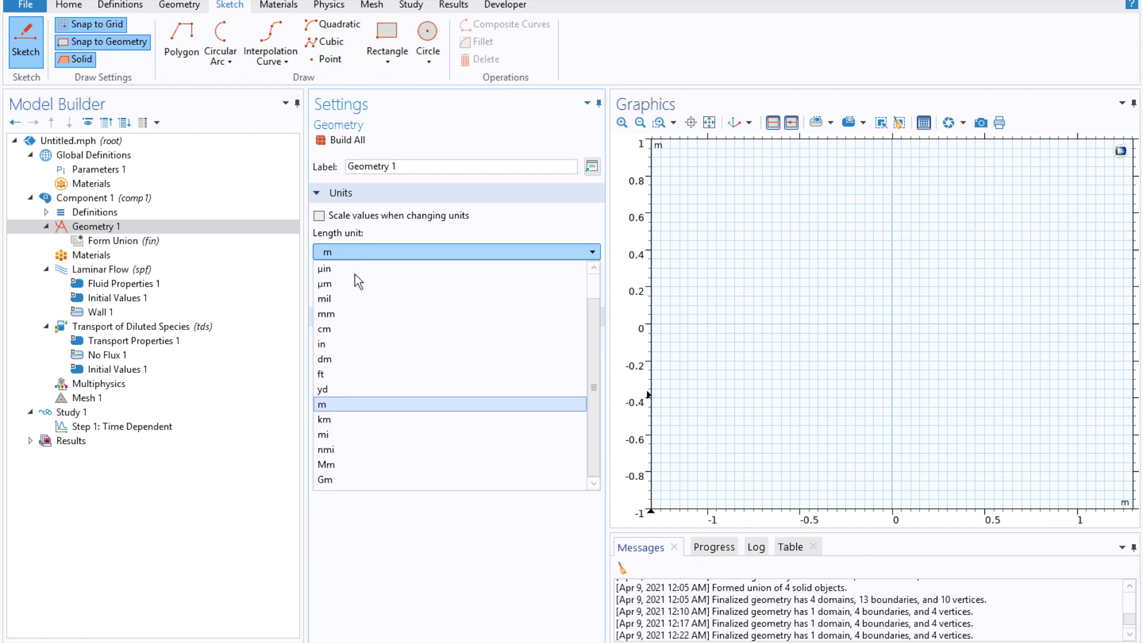
pyautogui.click(343, 318)
# - Draw a rectangle at the origin with width L0 and height H0
pyautogui.click(387, 36)
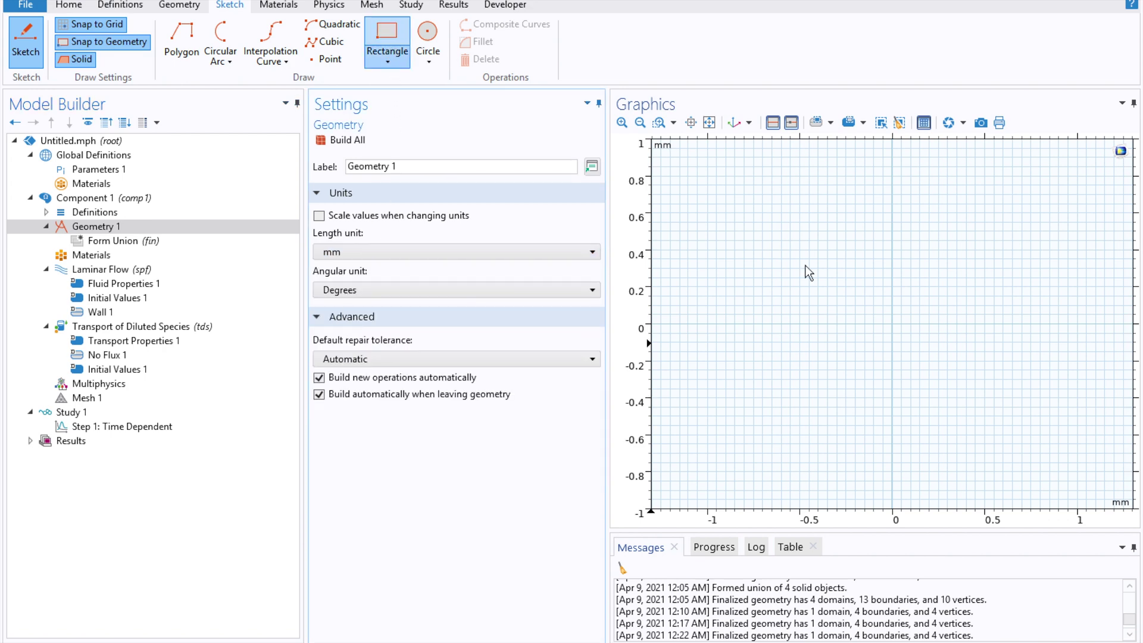
pyautogui.moveTo(891, 324); pyautogui.dragTo(1085, 287)
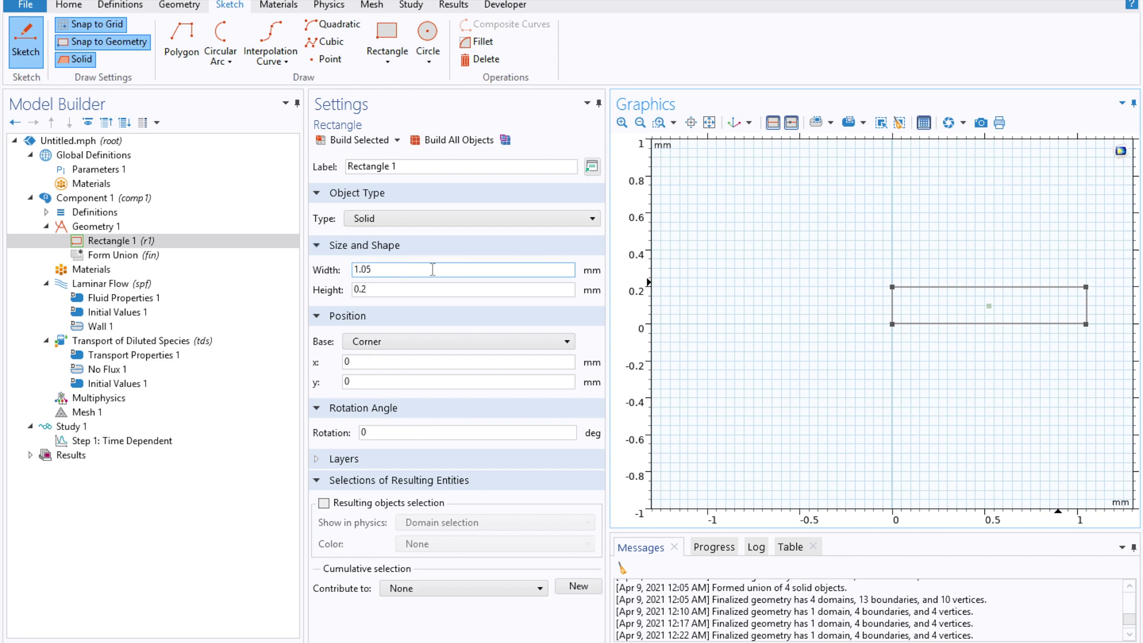
pyautogui.doubleClick(356, 270)
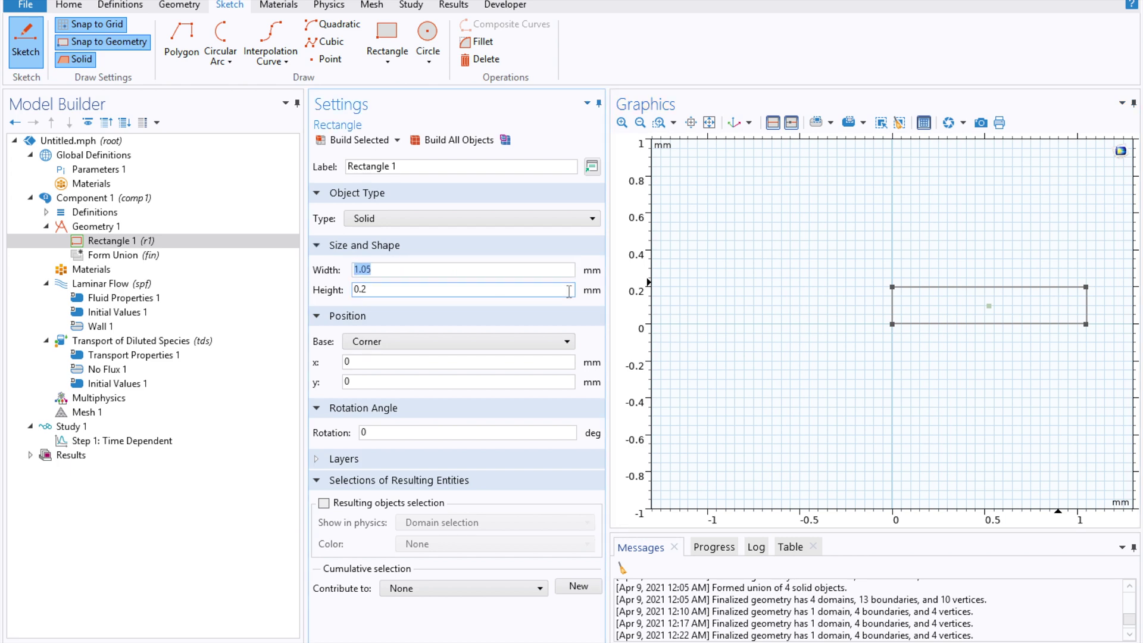
pyautogui.write('L0')
pyautogui.click(400, 290)
pyautogui.press('BackSpace')
pyautogui.press('BackSpace')
pyautogui.press('BackSpace')
pyautogui.write('H0')
pyautogui.click(410, 271)
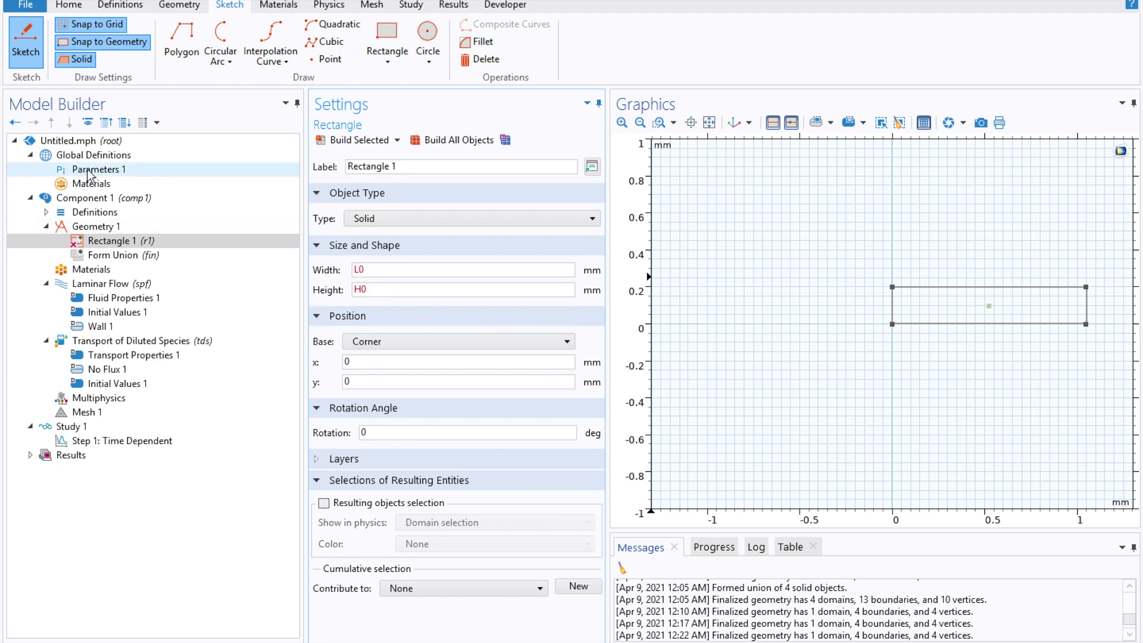
# - Add global parameter L0 = 40[mm]
pyautogui.click(119, 170)
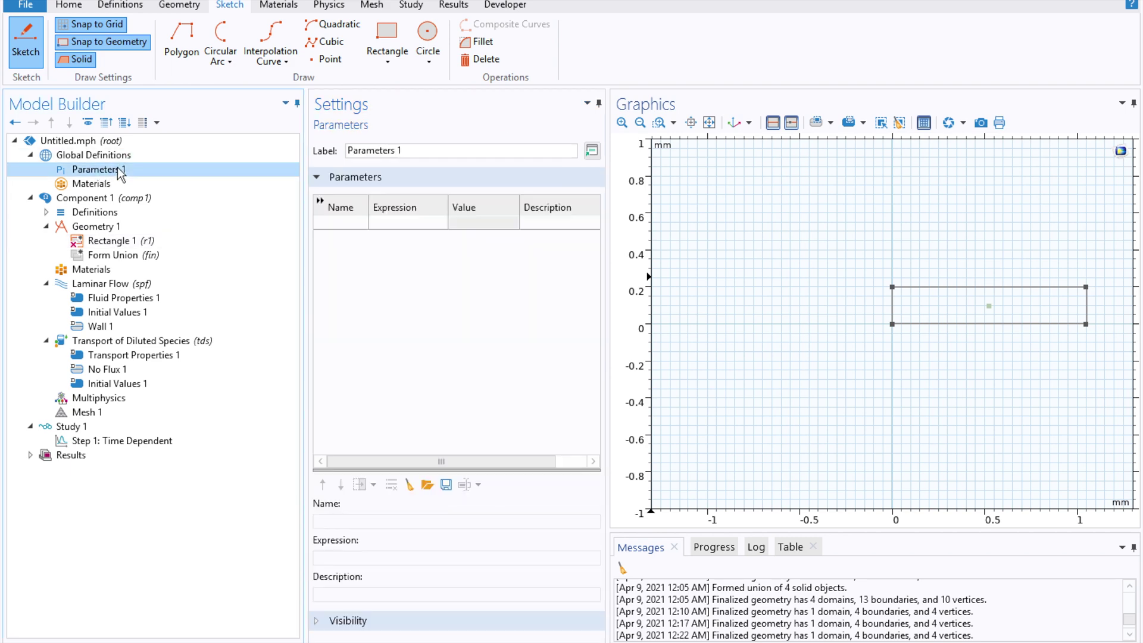
pyautogui.click(359, 223)
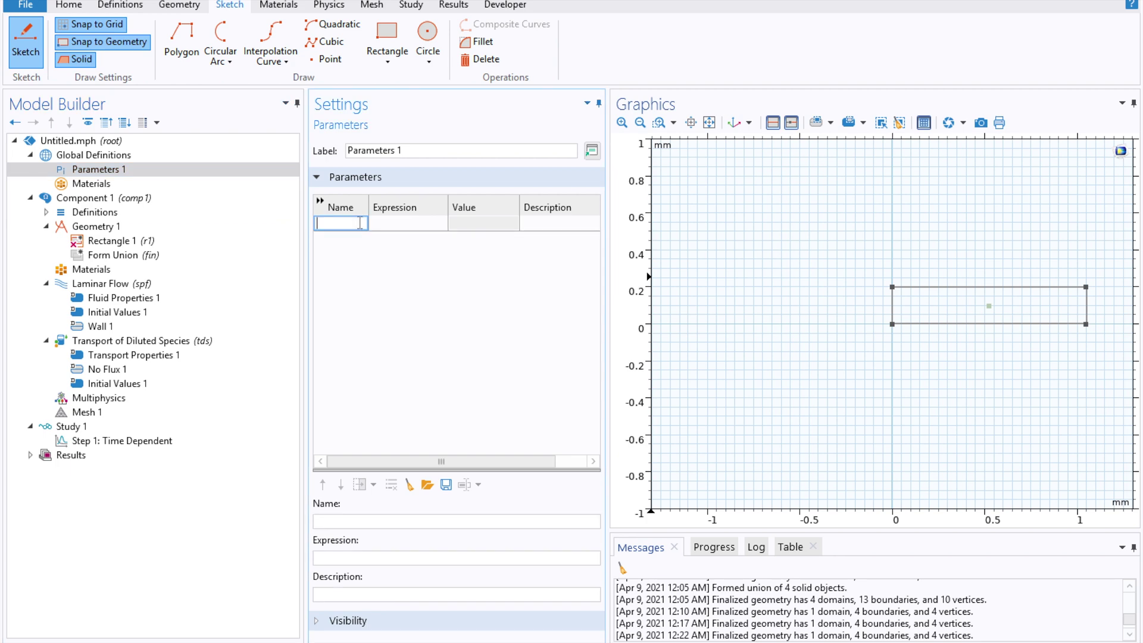
pyautogui.write('L0')
pyautogui.press('Tab')
pyautogui.write('[')
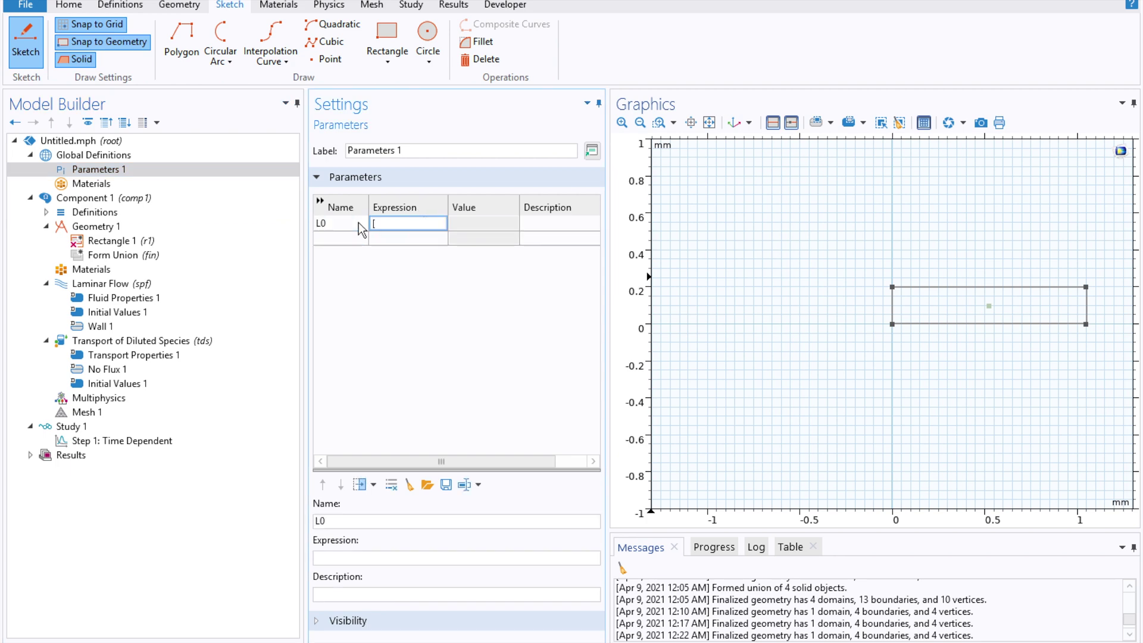
pyautogui.write('4[mm]')
pyautogui.press('BackSpace')
pyautogui.press('BackSpace')
pyautogui.press('BackSpace')
pyautogui.press('BackSpace')
pyautogui.write('0[mm]')
pyautogui.press('Return')
# - Add global parameter H0 = 5[mm]
pyautogui.click(349, 236)
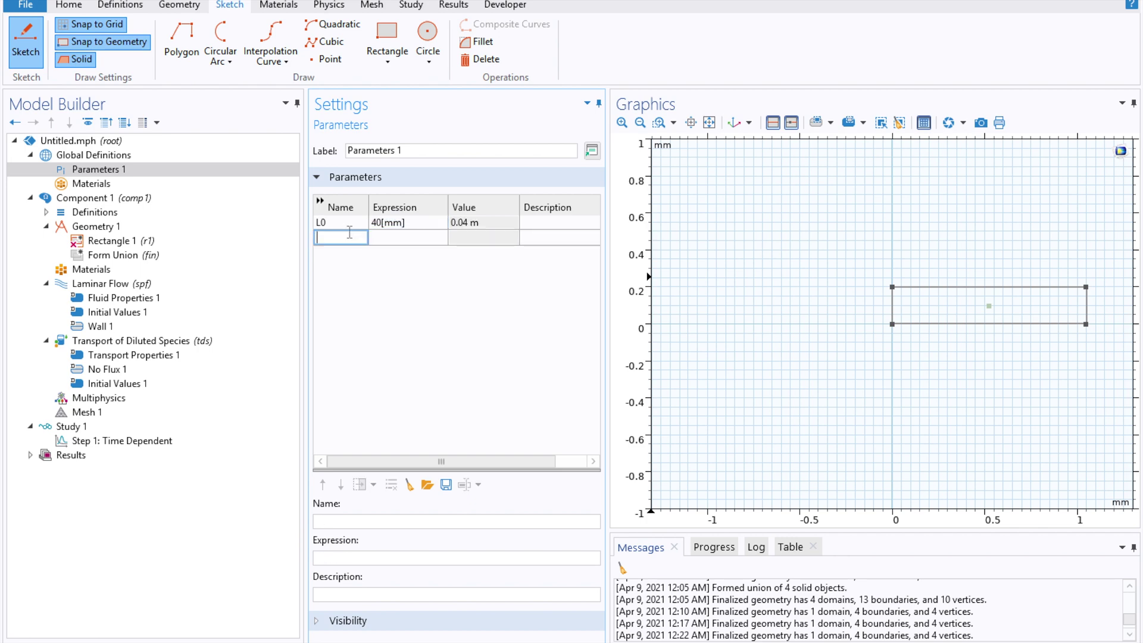
pyautogui.write('H0')
pyautogui.press('Tab')
pyautogui.write('5[')
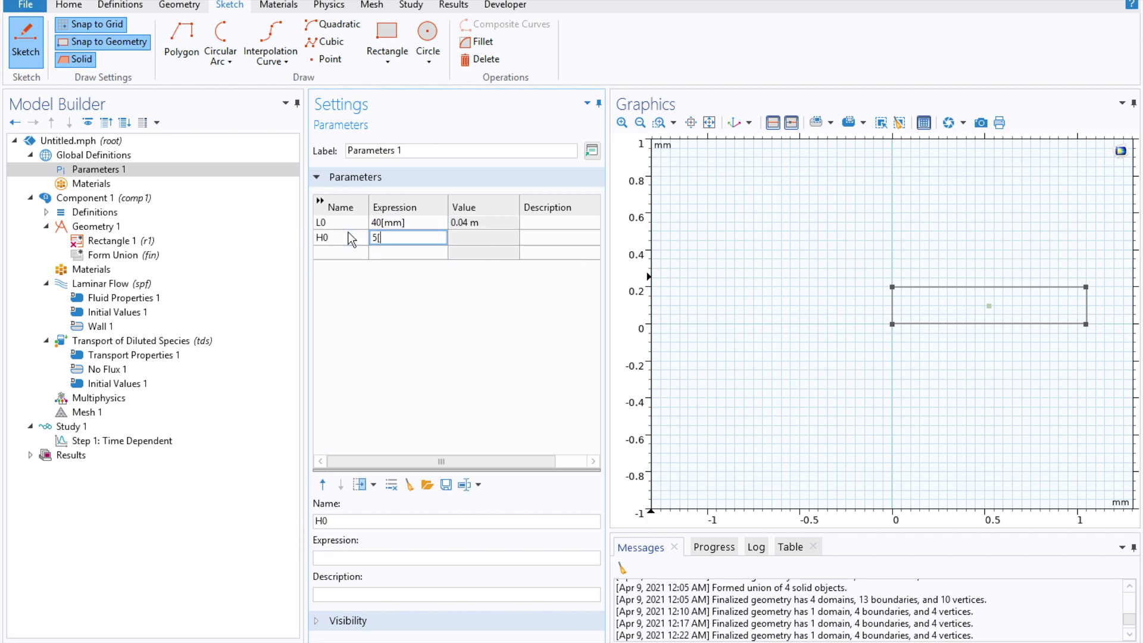
pyautogui.write('mm]')
pyautogui.press('Return')
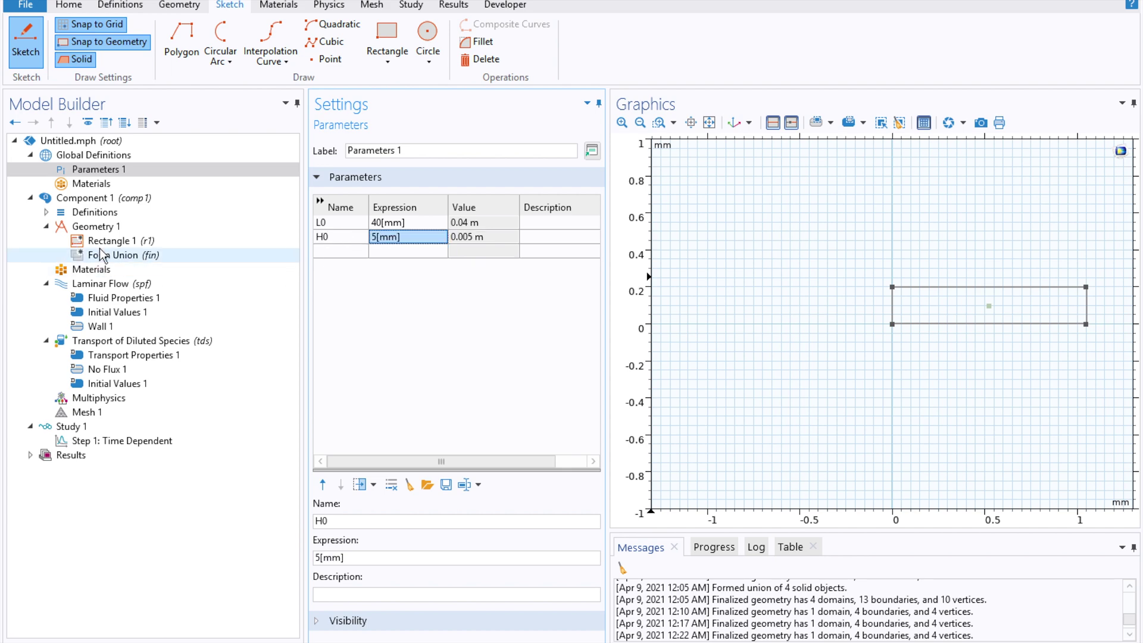
pyautogui.click(104, 229)
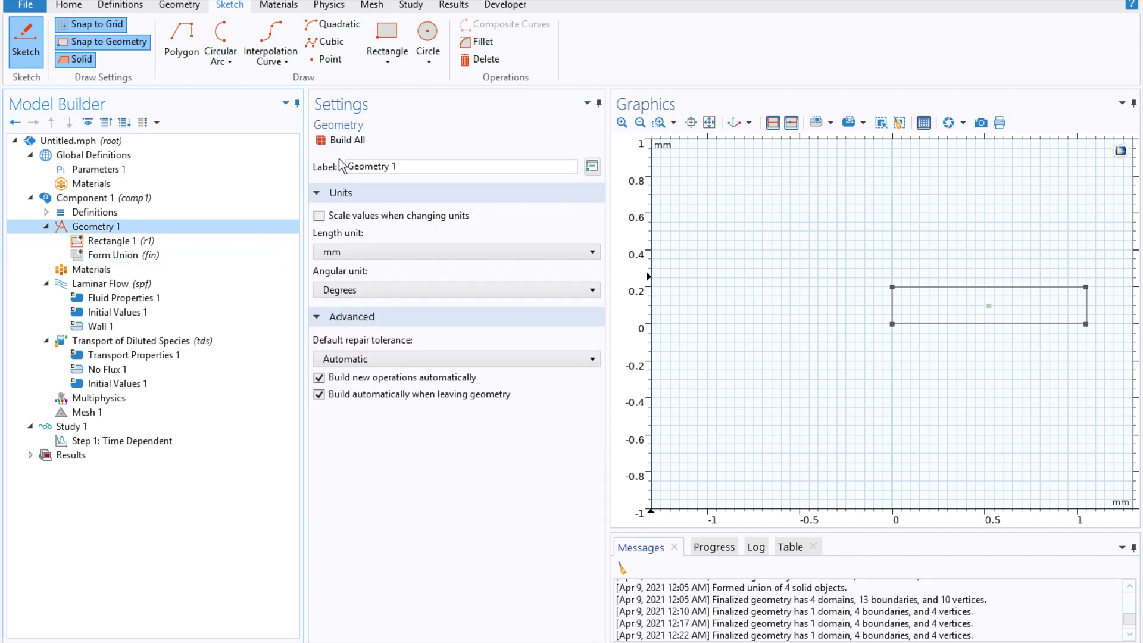
# - Build the 40 × 5 mm channel rectangle and fit it in the view
pyautogui.click(343, 140)
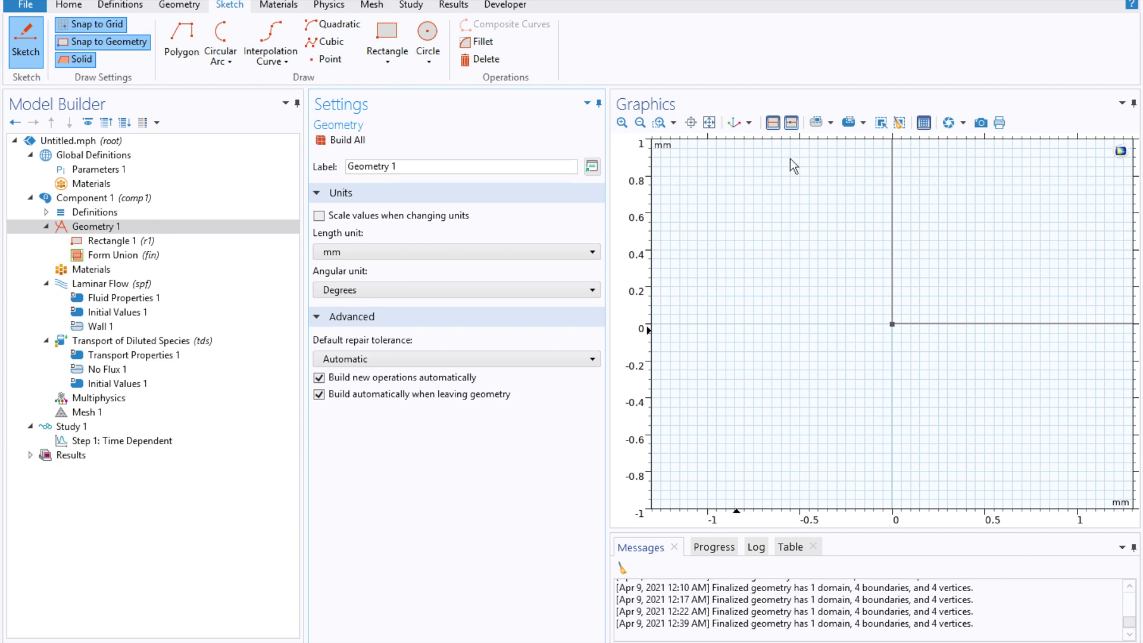
pyautogui.click(708, 123)
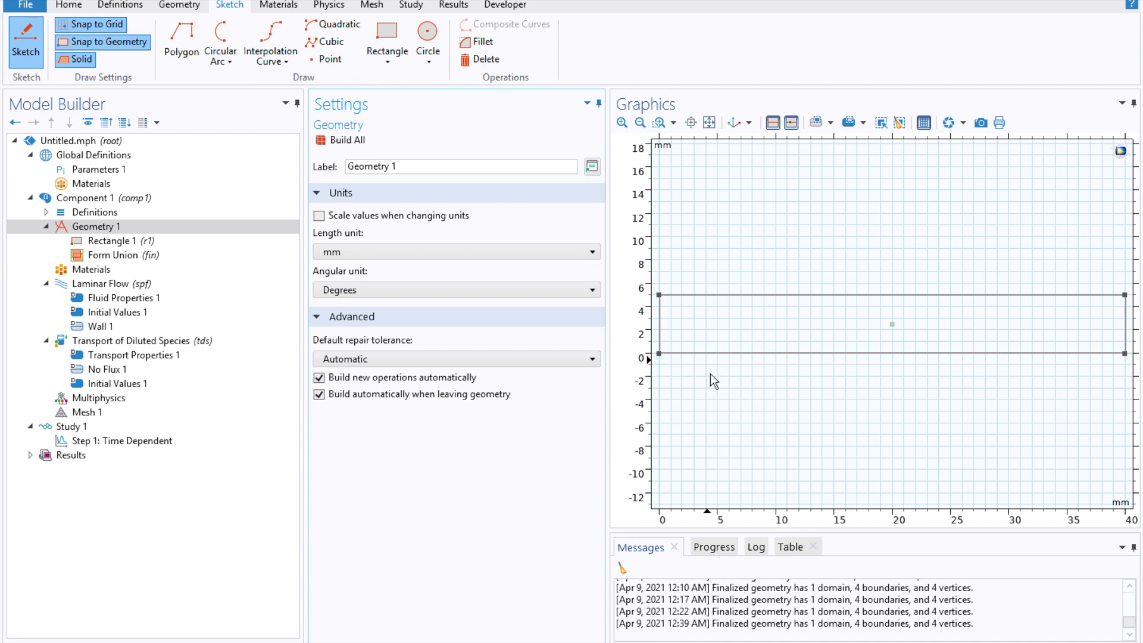
pyautogui.click(639, 123)
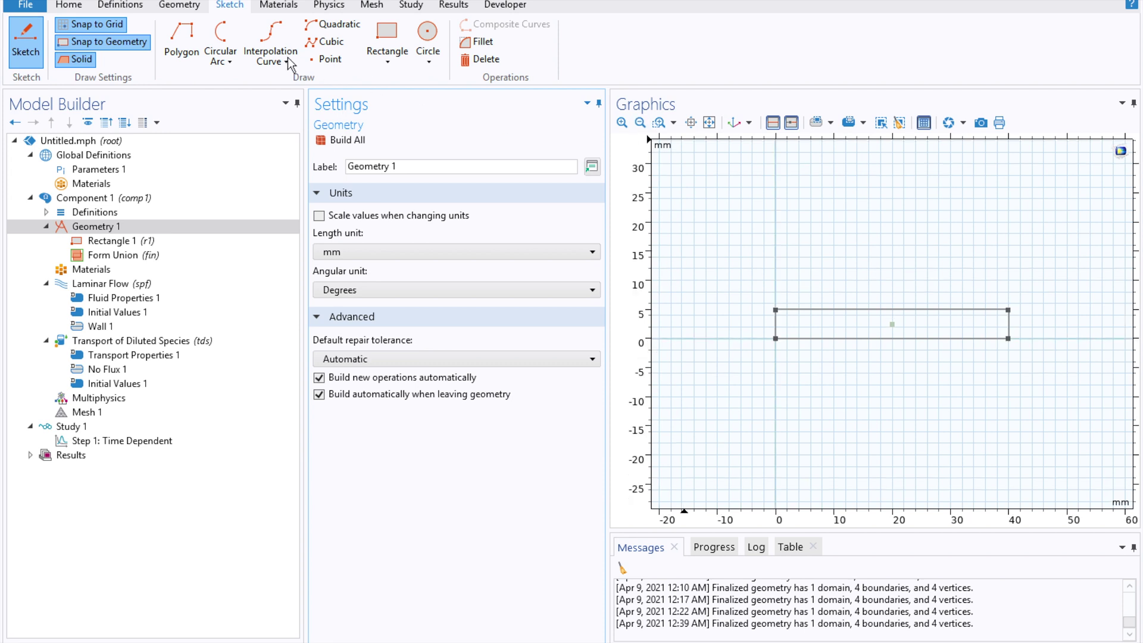
# - Draw the inlet polygon through (0,5), (-10,10), (-10,5), (0,0) mm, closing at (0,5)
pyautogui.click(194, 37)
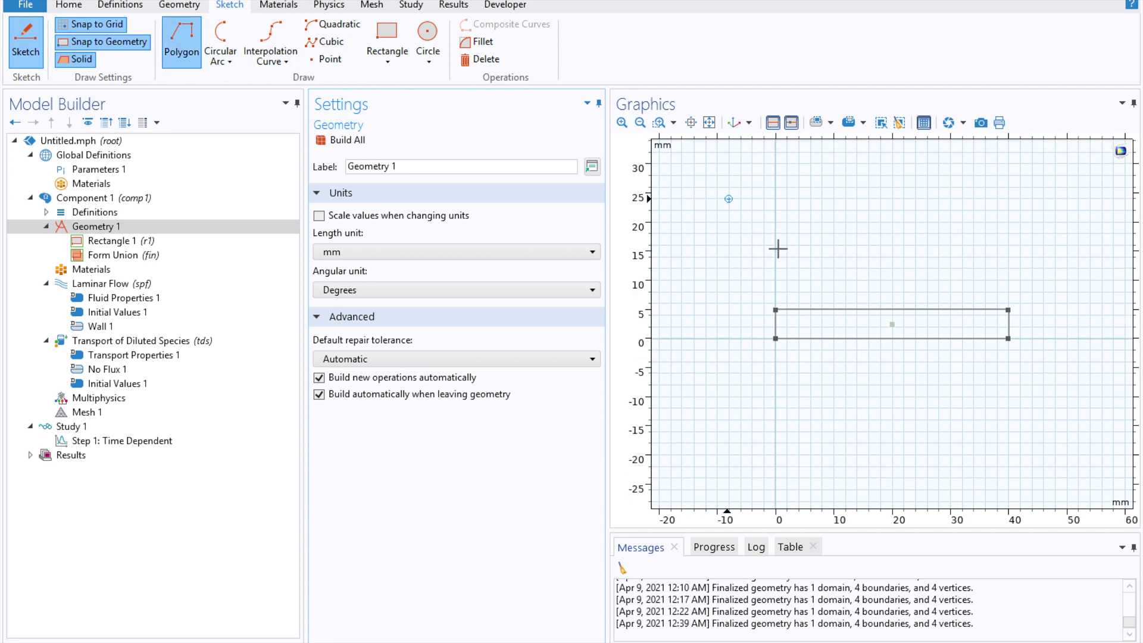
pyautogui.click(775, 310)
pyautogui.click(718, 281)
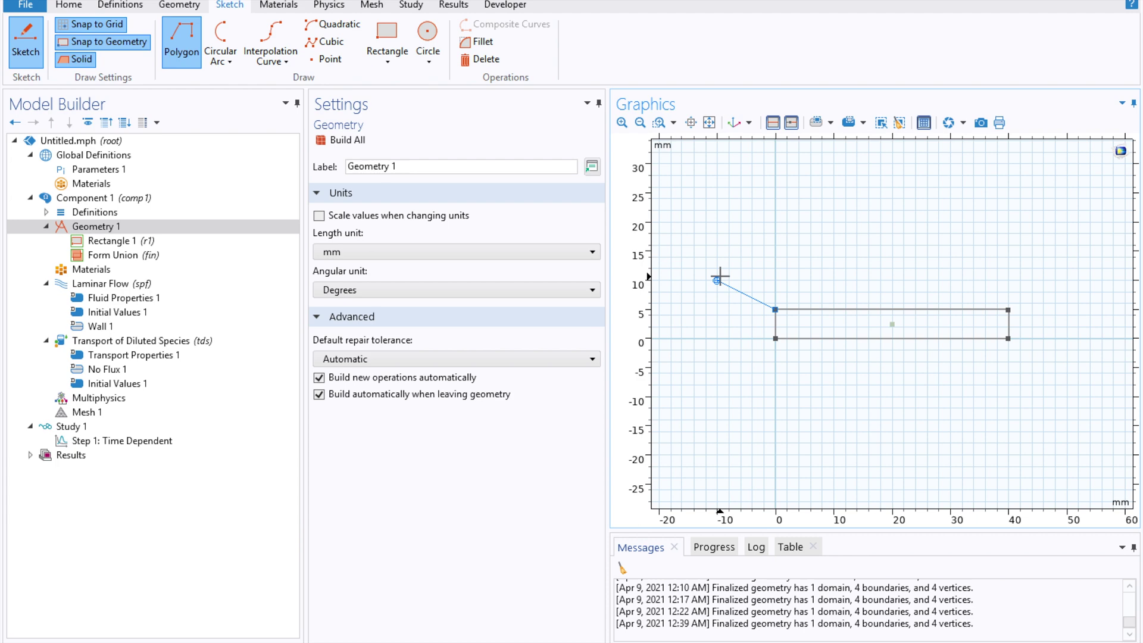
pyautogui.click(717, 309)
pyautogui.click(774, 338)
pyautogui.click(775, 309)
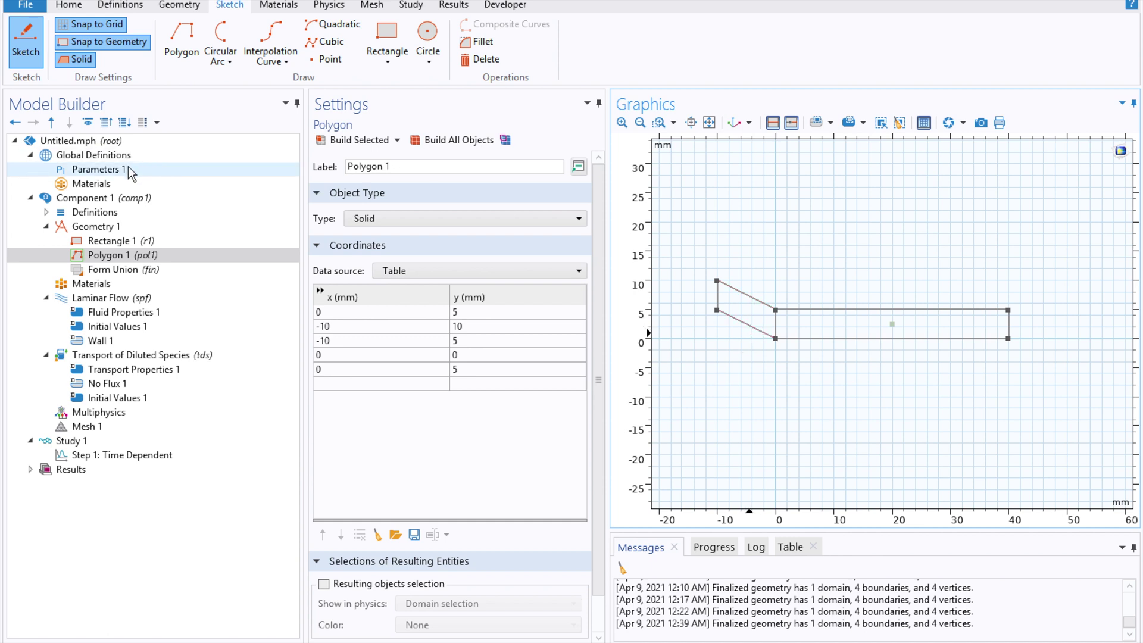
# - Add parameters theta = 30[deg] and entry_length = 5[mm]
pyautogui.click(127, 167)
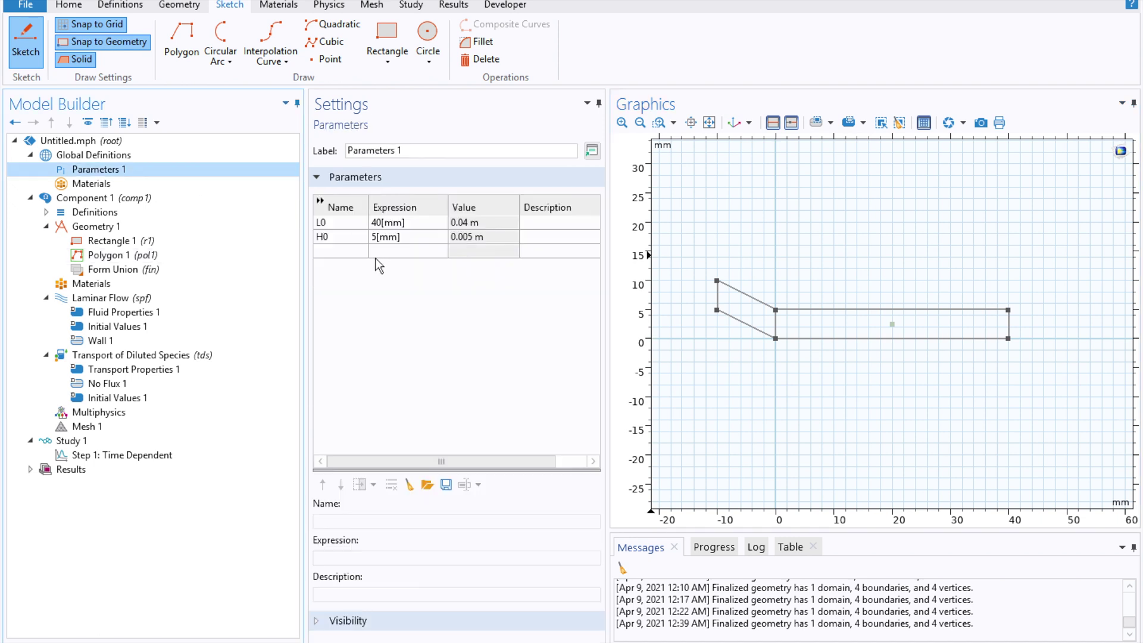
pyautogui.click(359, 251)
pyautogui.write('theta')
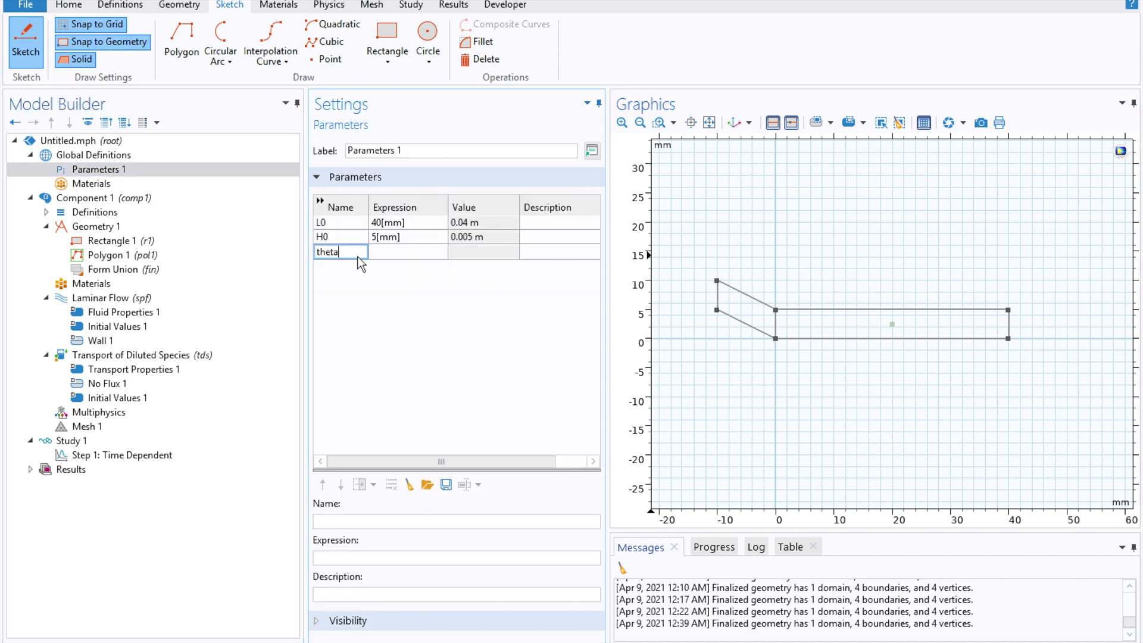
pyautogui.press('Tab')
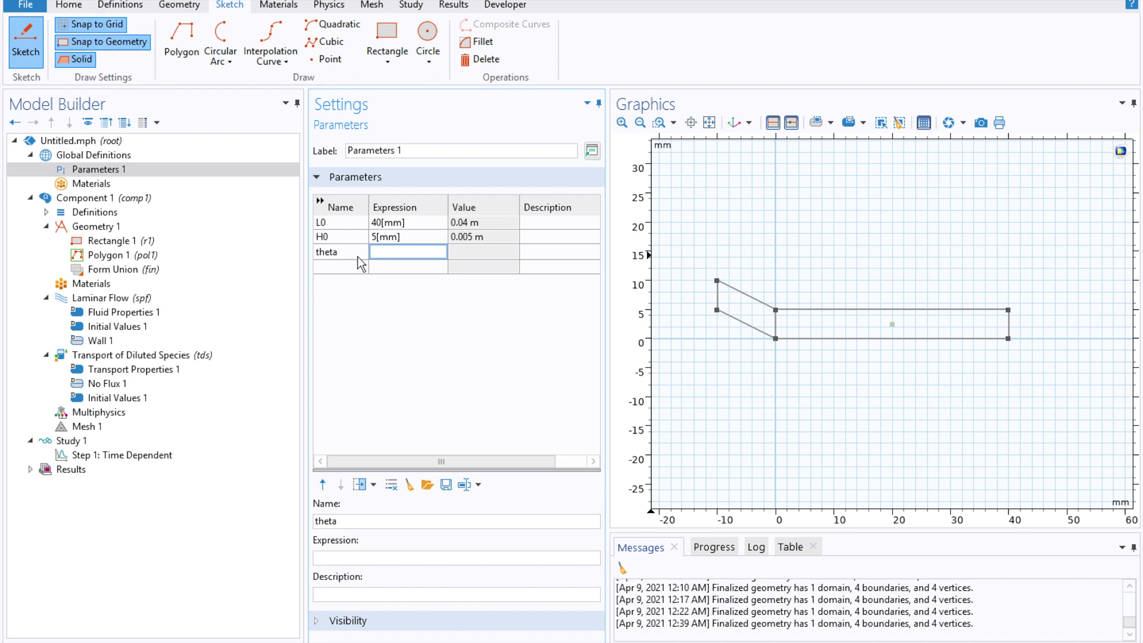
pyautogui.write('30[deg]')
pyautogui.click(344, 266)
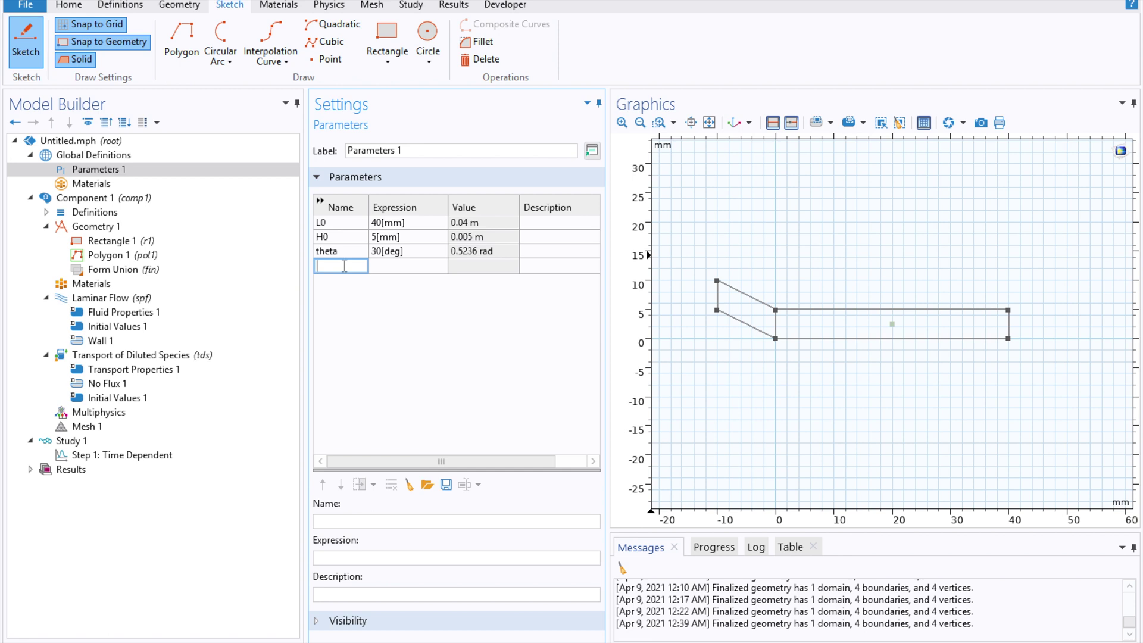
pyautogui.write('entry_length')
pyautogui.press('Tab')
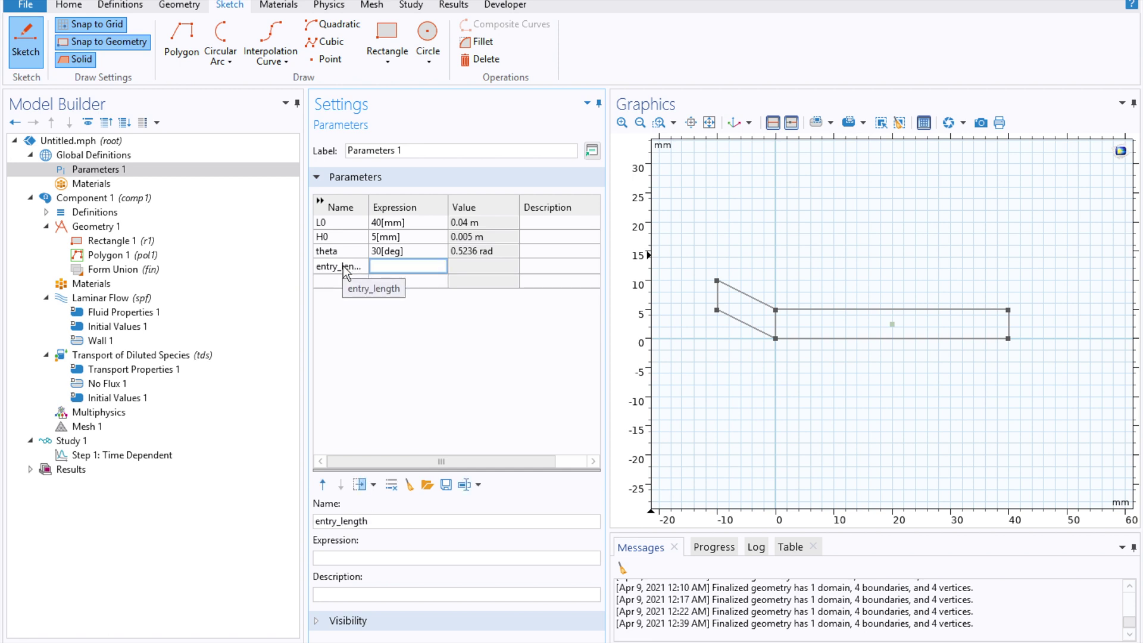
pyautogui.write('5[m]')
pyautogui.press('Left')
pyautogui.write('m')
pyautogui.moveTo(368, 202); pyautogui.dragTo(403, 201)
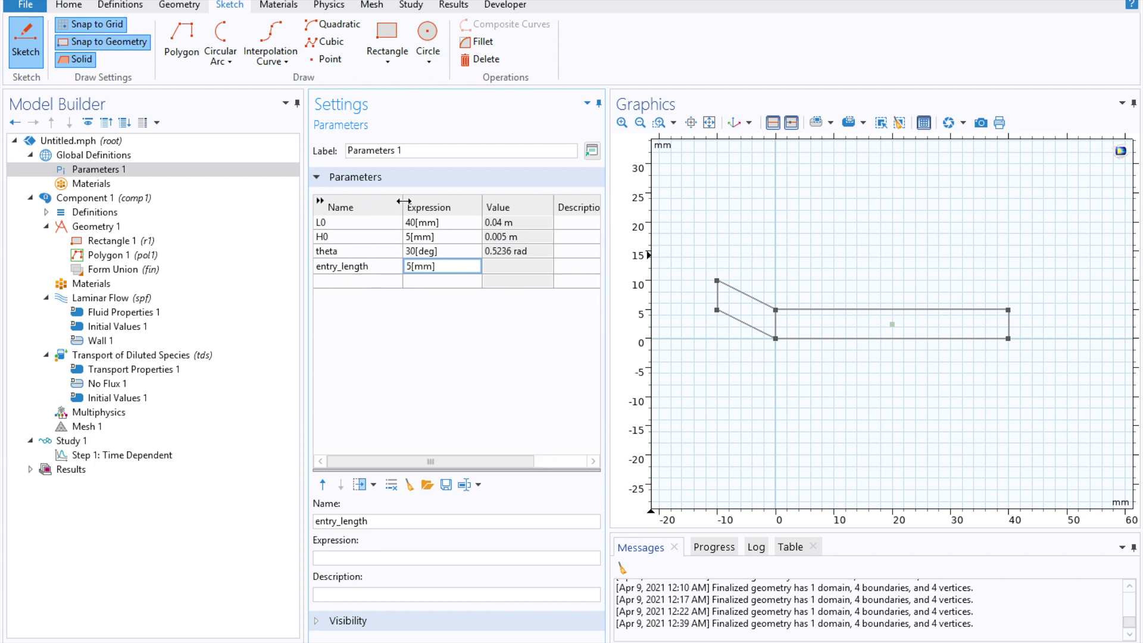
pyautogui.click(345, 284)
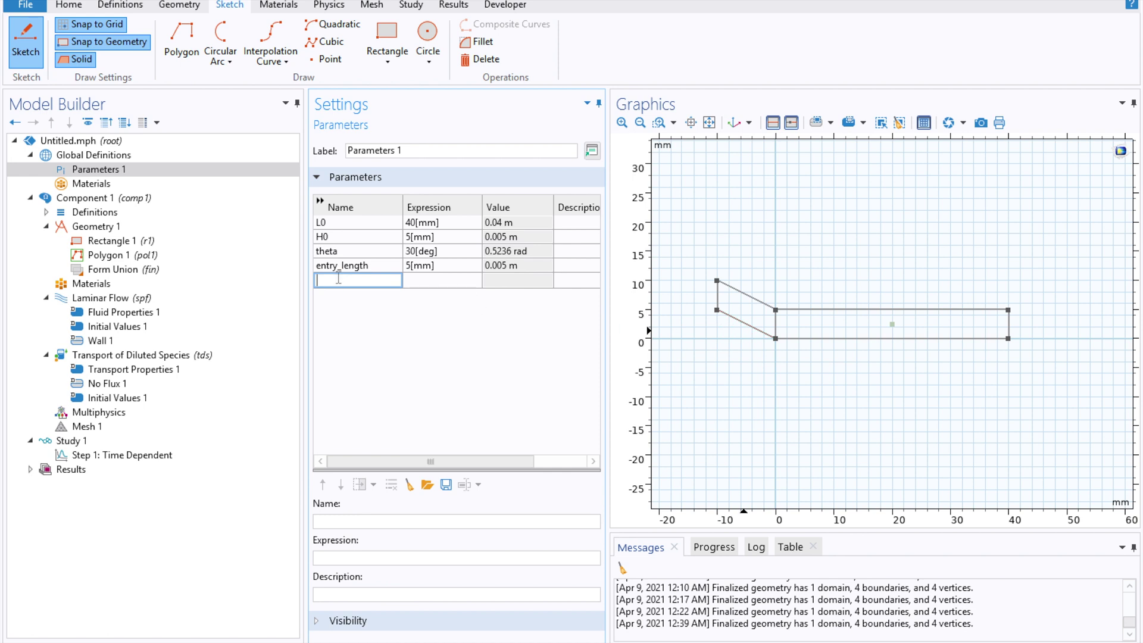
# - Add parameters L1 = cos(theta)*entry_length and H1 = sin(theta)*entry_length
pyautogui.write('L1')
pyautogui.press('Tab')
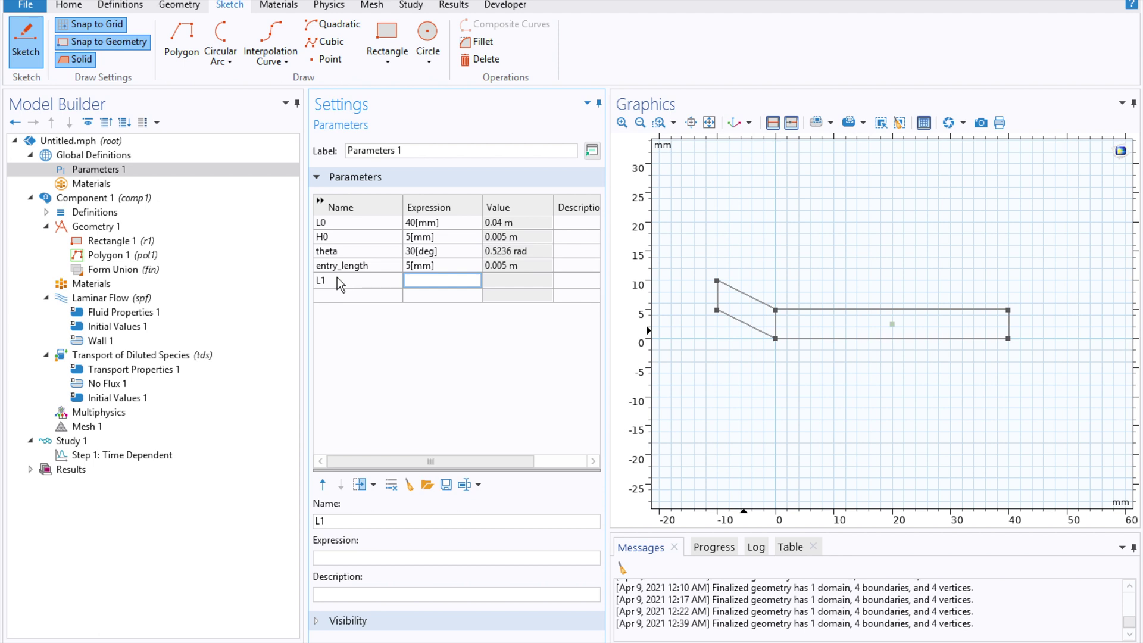
pyautogui.write('cos(theta)*')
pyautogui.write('entry_length')
pyautogui.press('Return')
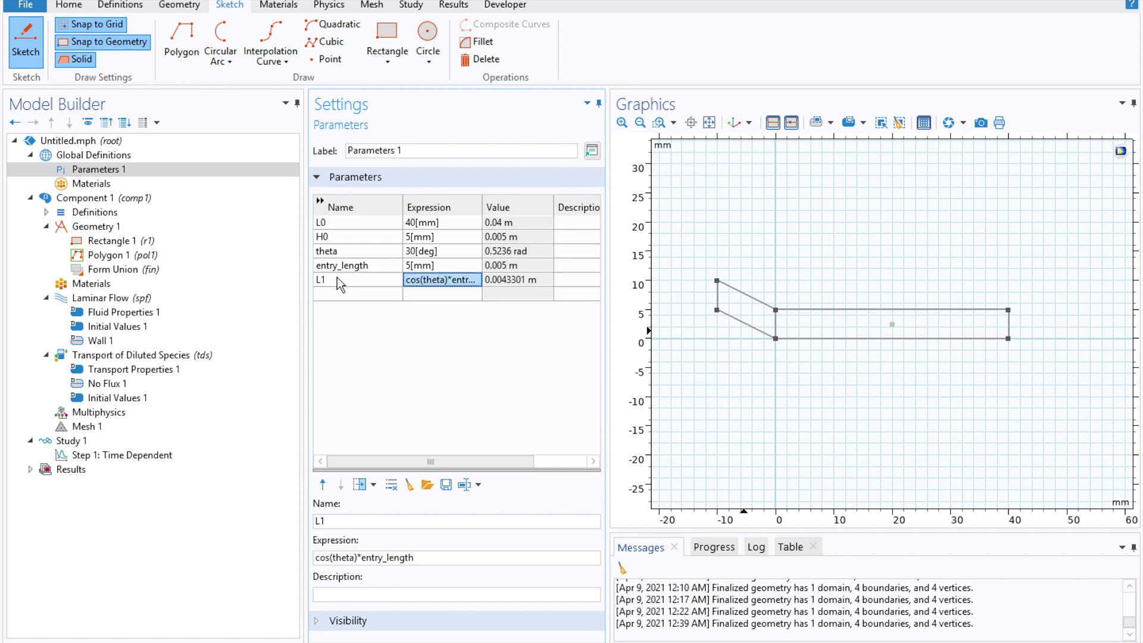
pyautogui.click(335, 295)
pyautogui.write('H1')
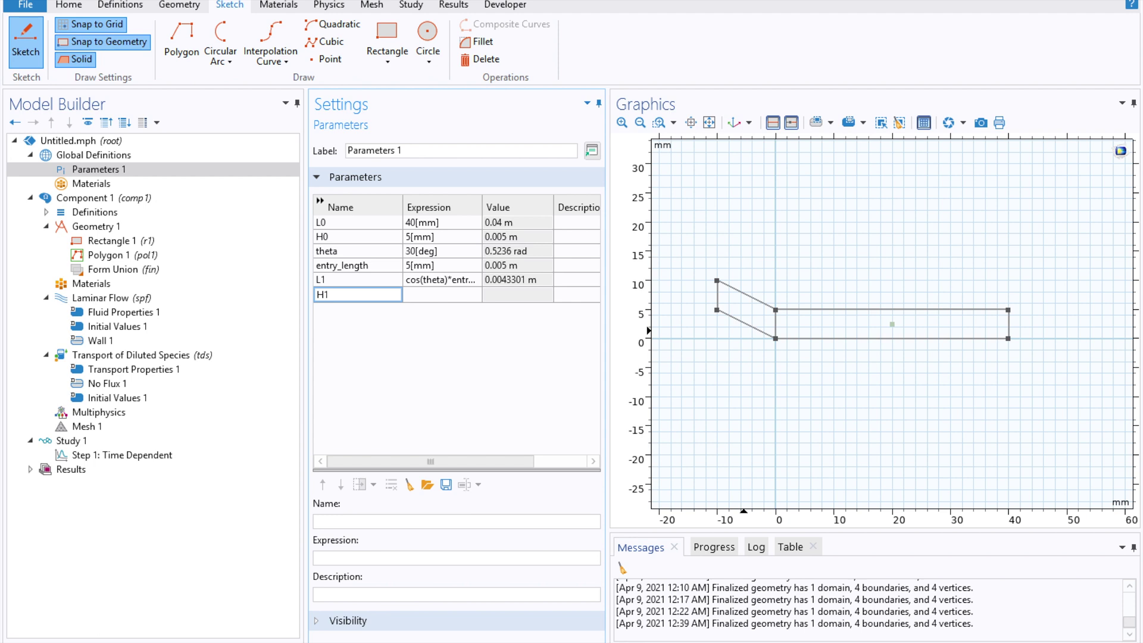
pyautogui.press('Tab')
pyautogui.write('sin')
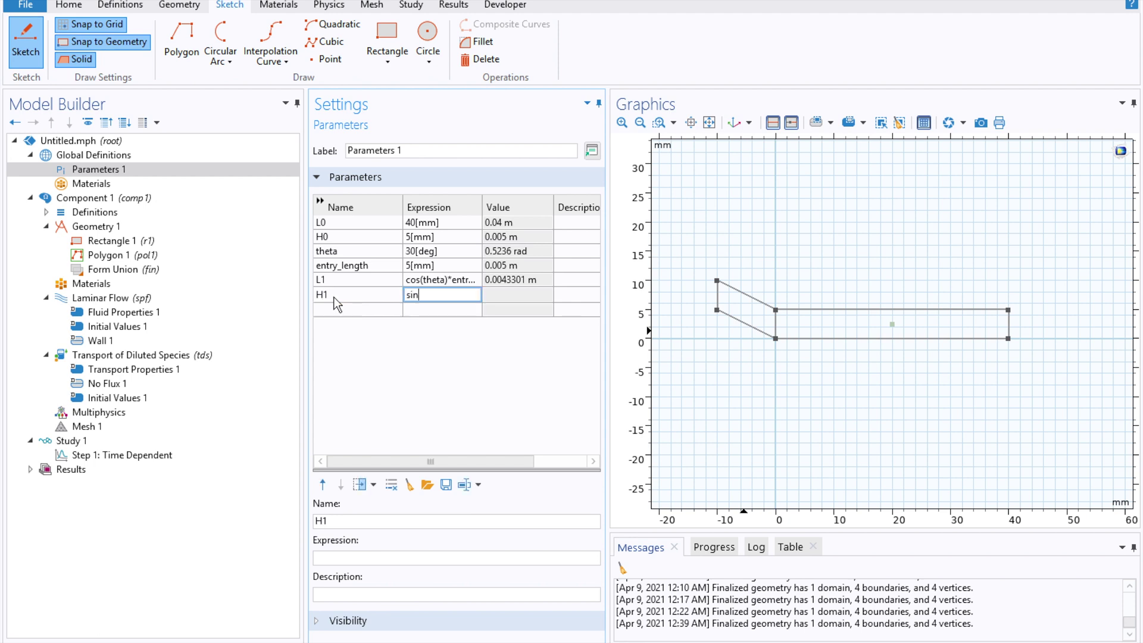
pyautogui.write('(theta)*entry_length')
pyautogui.press('Return')
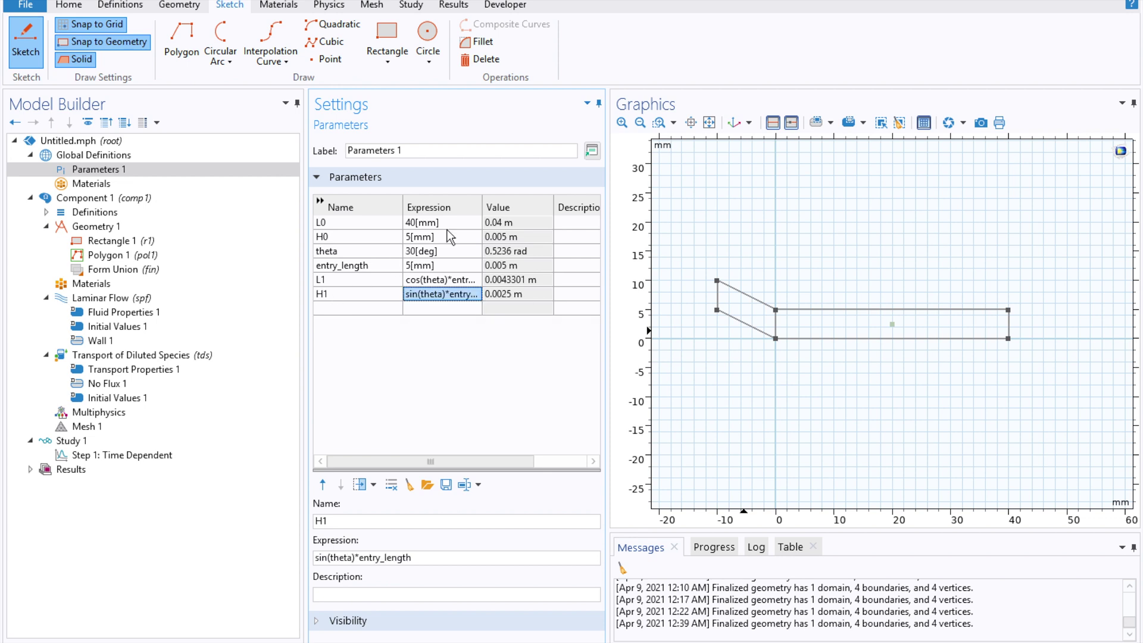
pyautogui.click(151, 227)
# - Set the inlet polygon's second and third vertex x coordinates to -L1
pyautogui.click(130, 256)
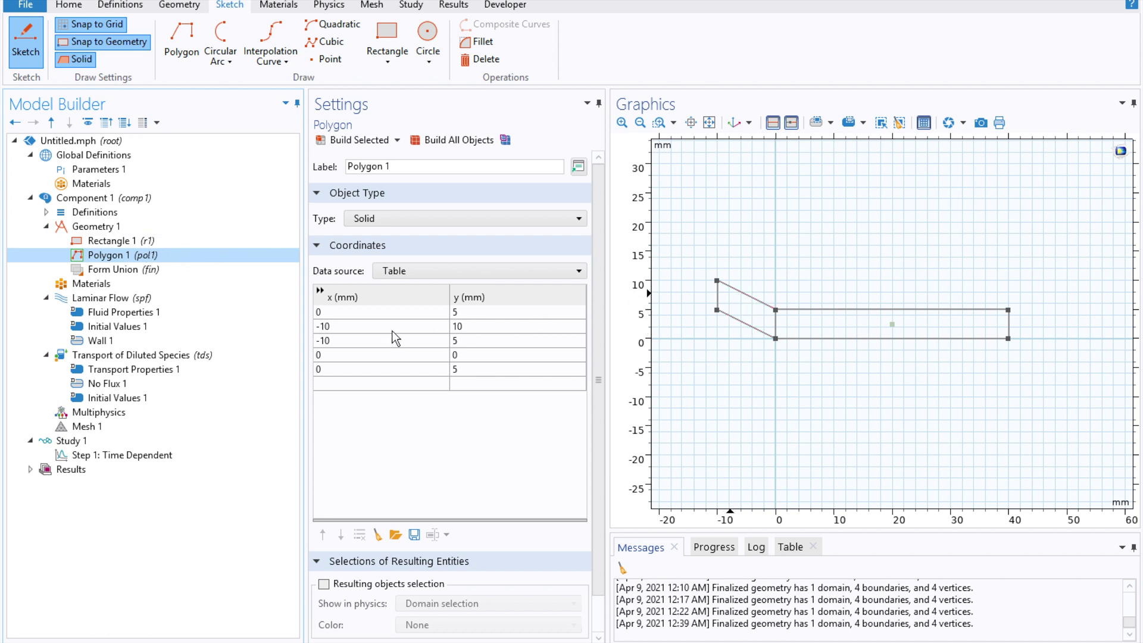
pyautogui.doubleClick(369, 323)
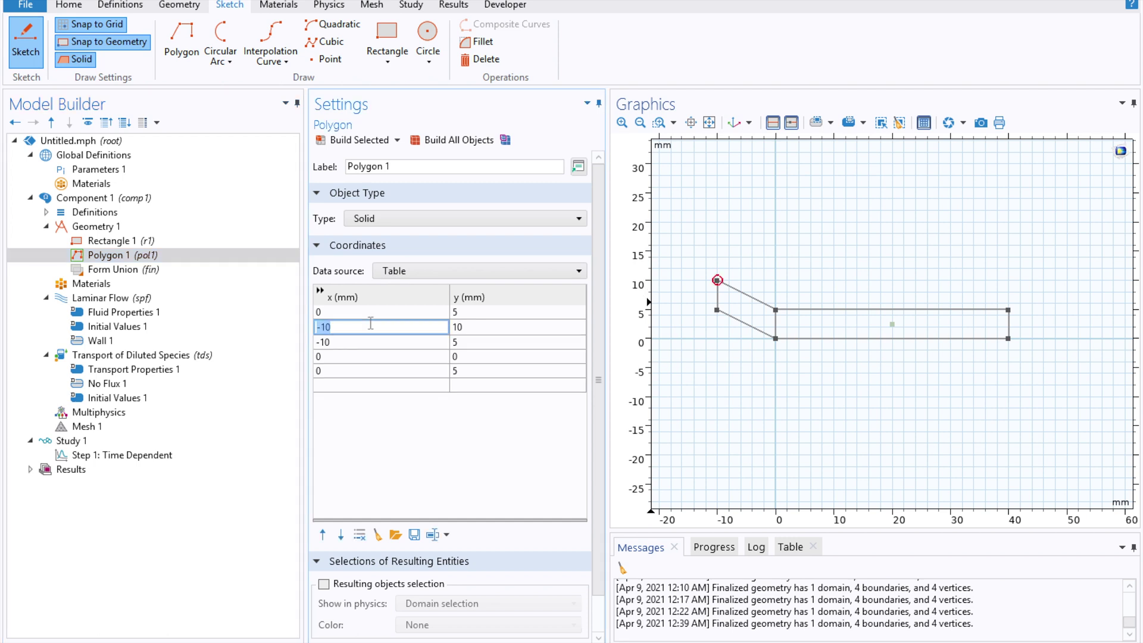
pyautogui.press('BackSpace')
pyautogui.write('-L1')
pyautogui.doubleClick(361, 343)
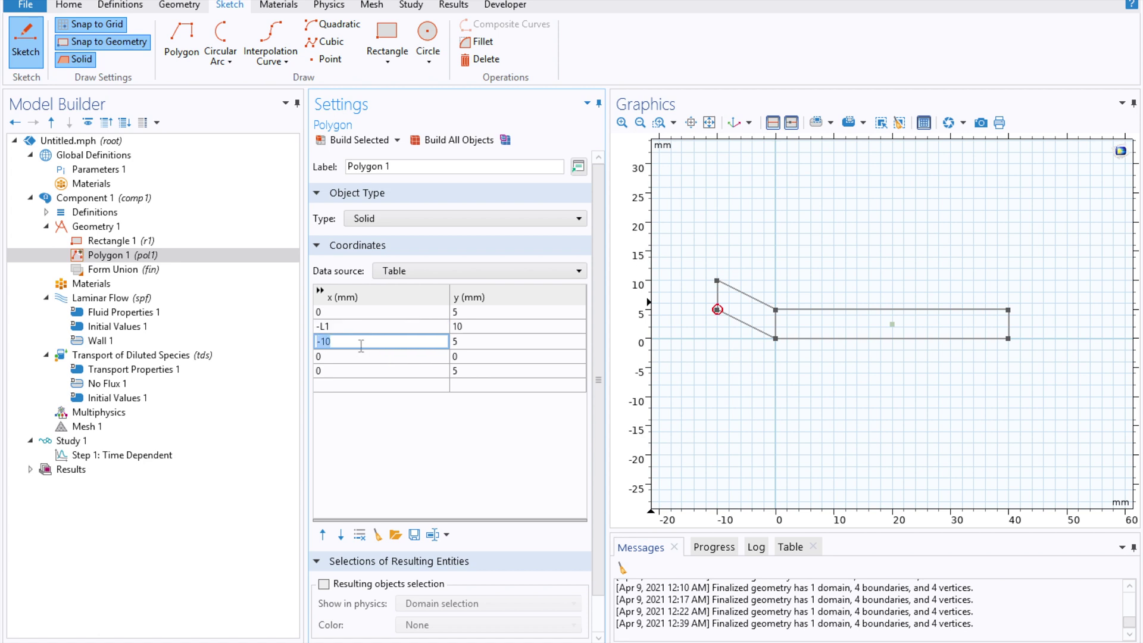
pyautogui.press('BackSpace')
pyautogui.write('-L1')
# - Set the vertex y coordinates to H0, H0+H1, H1, 0, H0 and rebuild the geometry
pyautogui.doubleClick(490, 313)
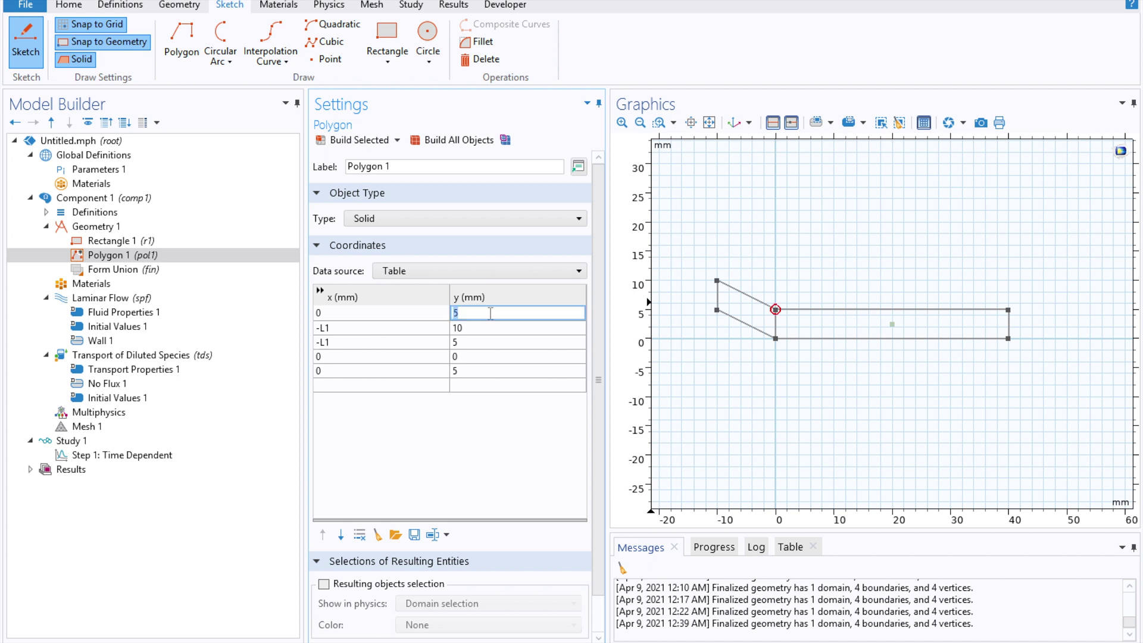
pyautogui.write('H0')
pyautogui.doubleClick(490, 327)
pyautogui.write('H0')
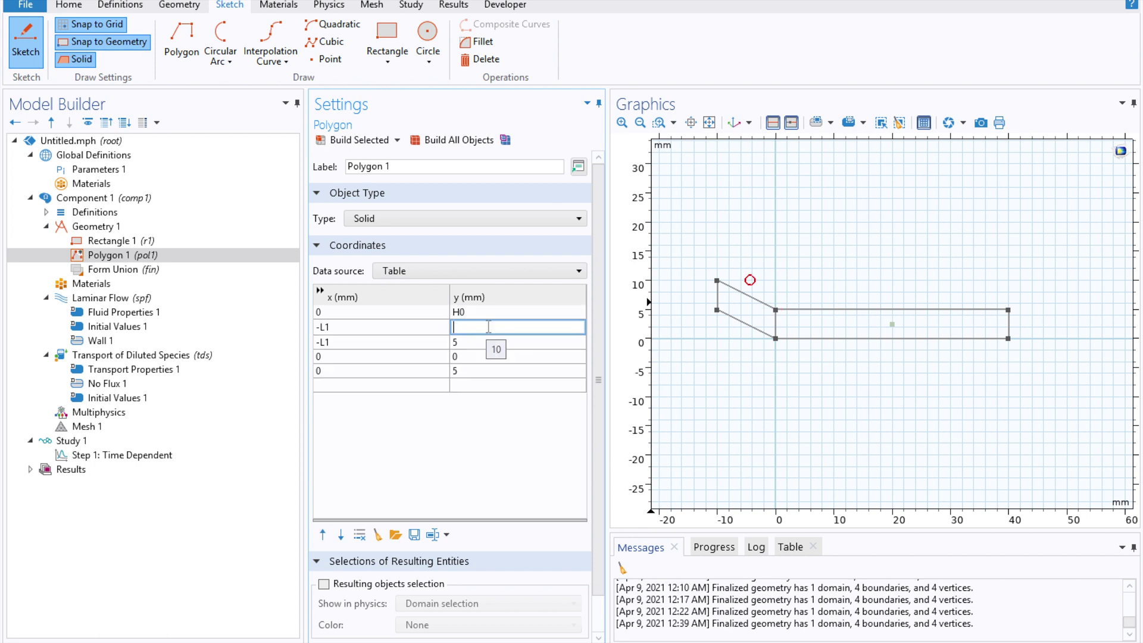
pyautogui.write('+H1')
pyautogui.doubleClick(466, 342)
pyautogui.press('BackSpace')
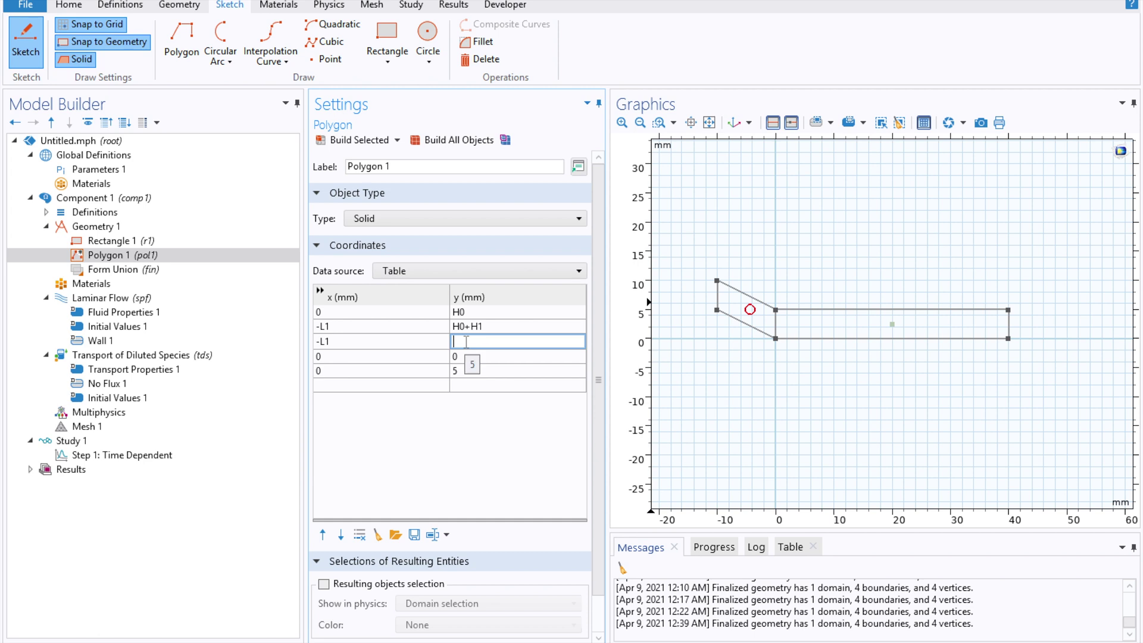
pyautogui.write('H1')
pyautogui.doubleClick(464, 373)
pyautogui.press('BackSpace')
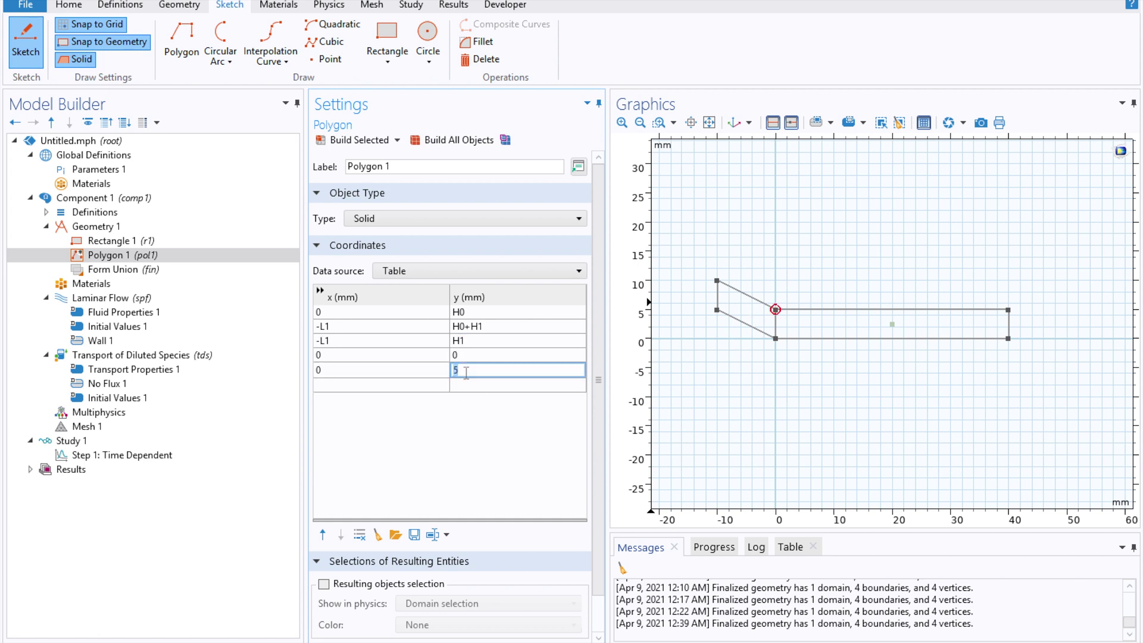
pyautogui.write('H0')
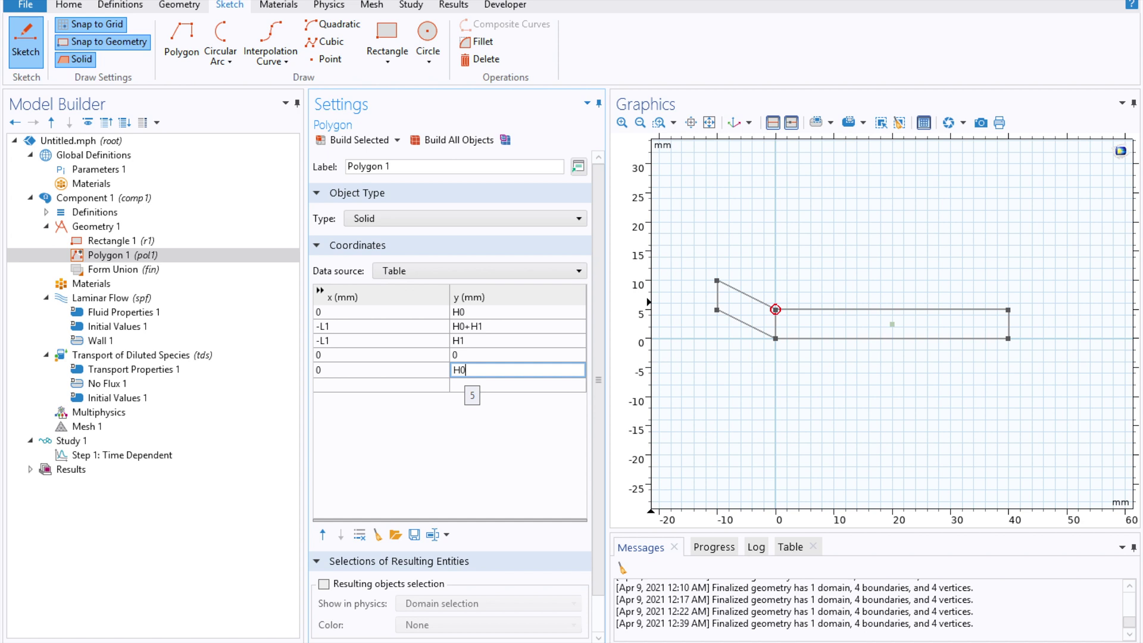
pyautogui.click(453, 141)
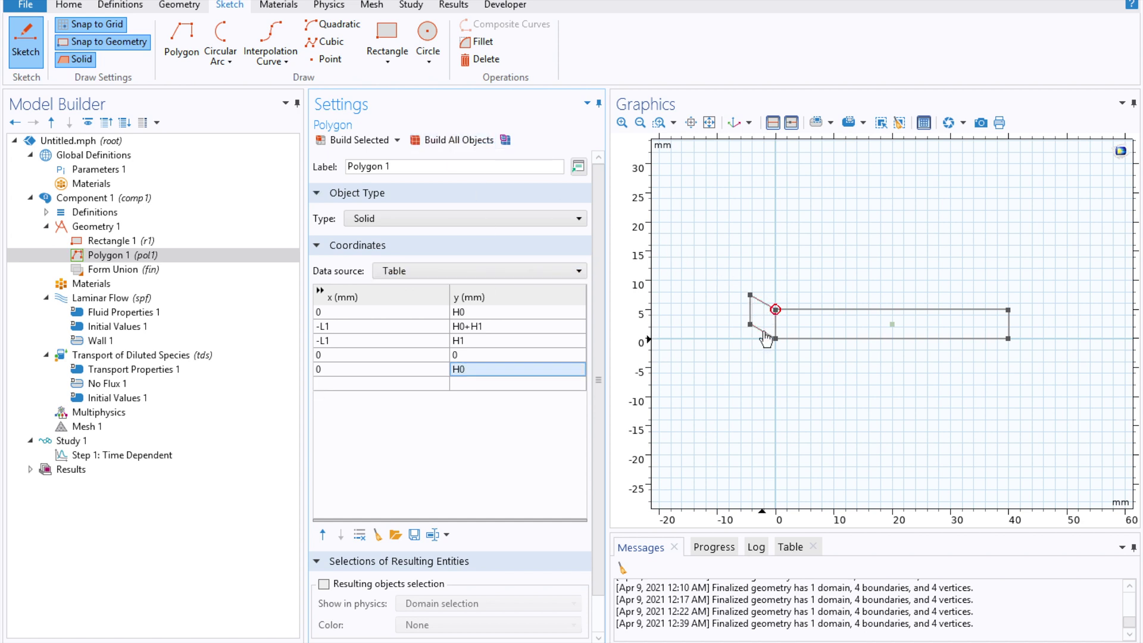
pyautogui.click(773, 309)
pyautogui.click(129, 170)
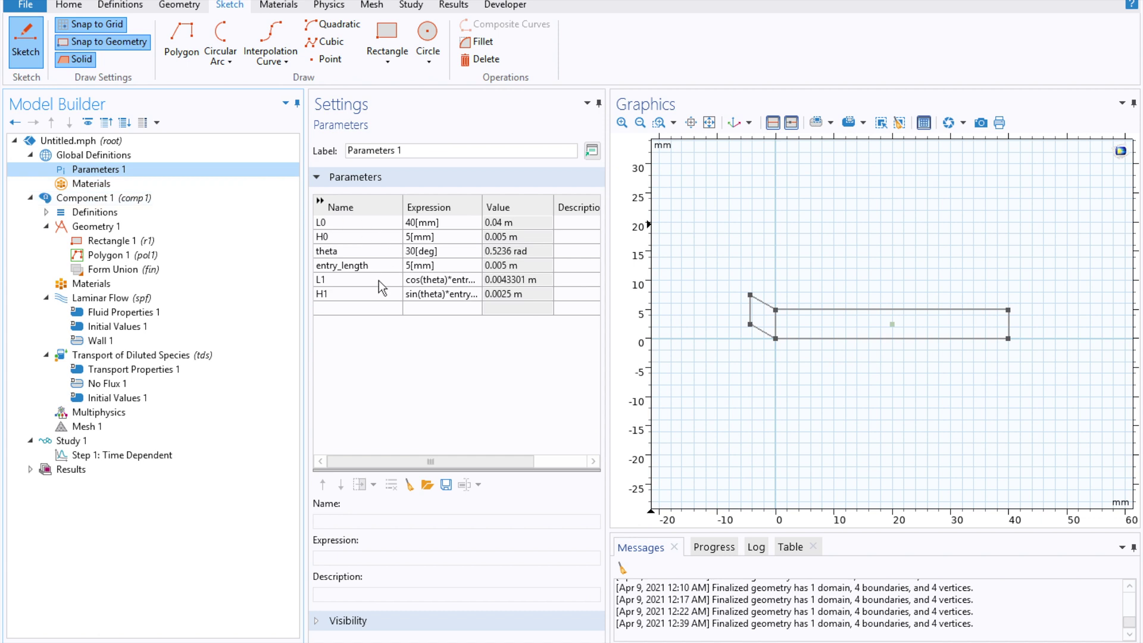
# - Change entry_length to 10[mm] and rebuild the geometry with the longer inlet
pyautogui.click(413, 266)
pyautogui.click(428, 265)
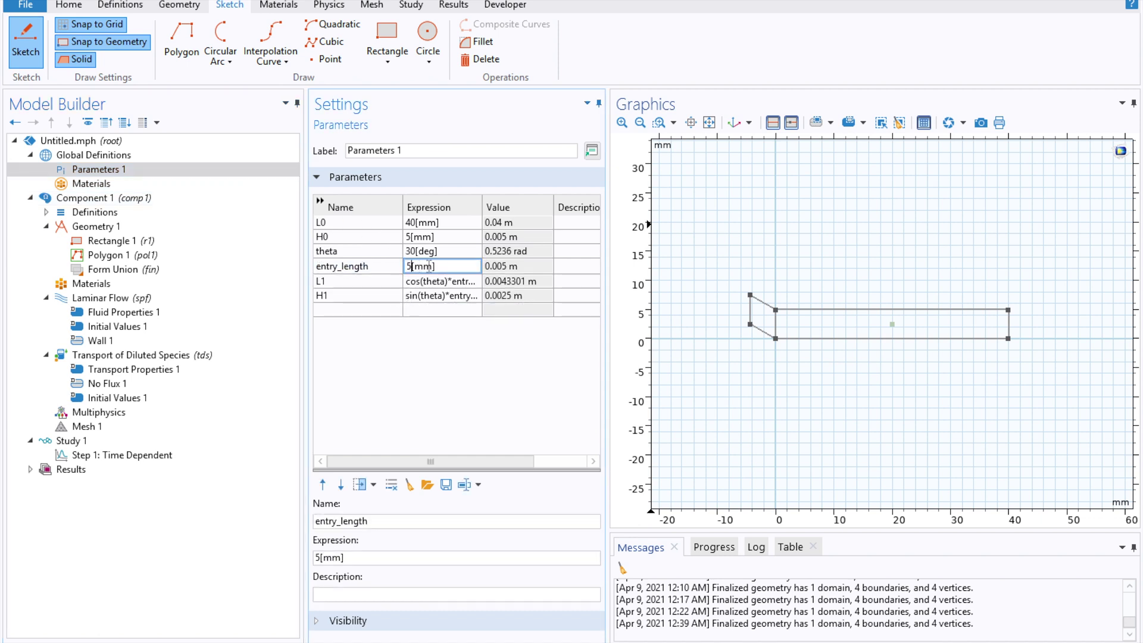
pyautogui.press('BackSpace')
pyautogui.write('10')
pyautogui.click(105, 228)
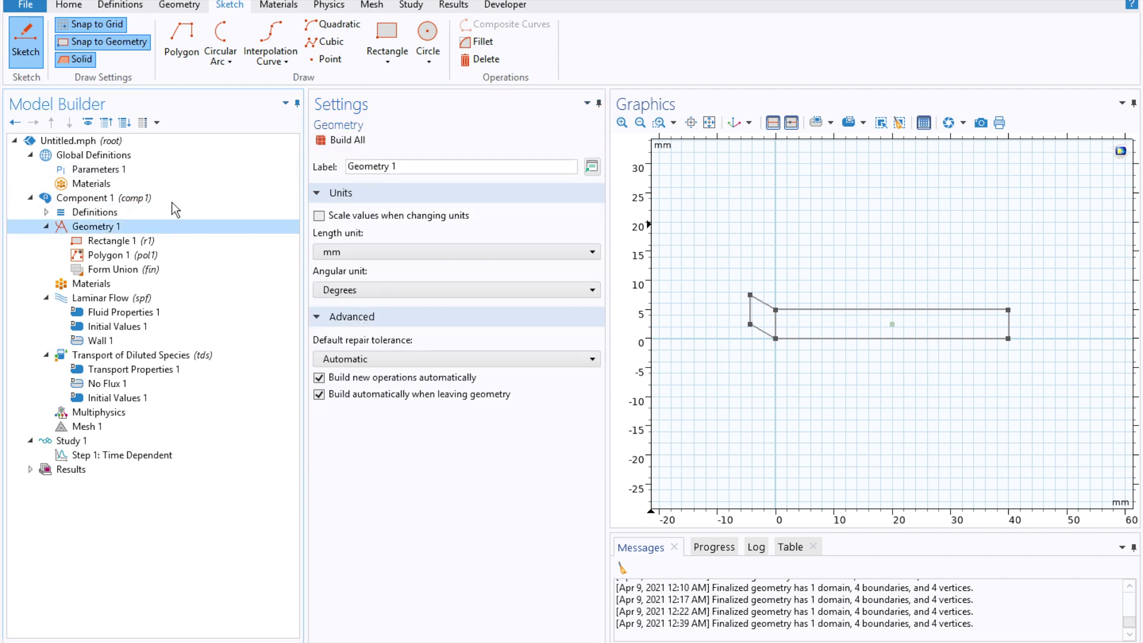
pyautogui.click(355, 139)
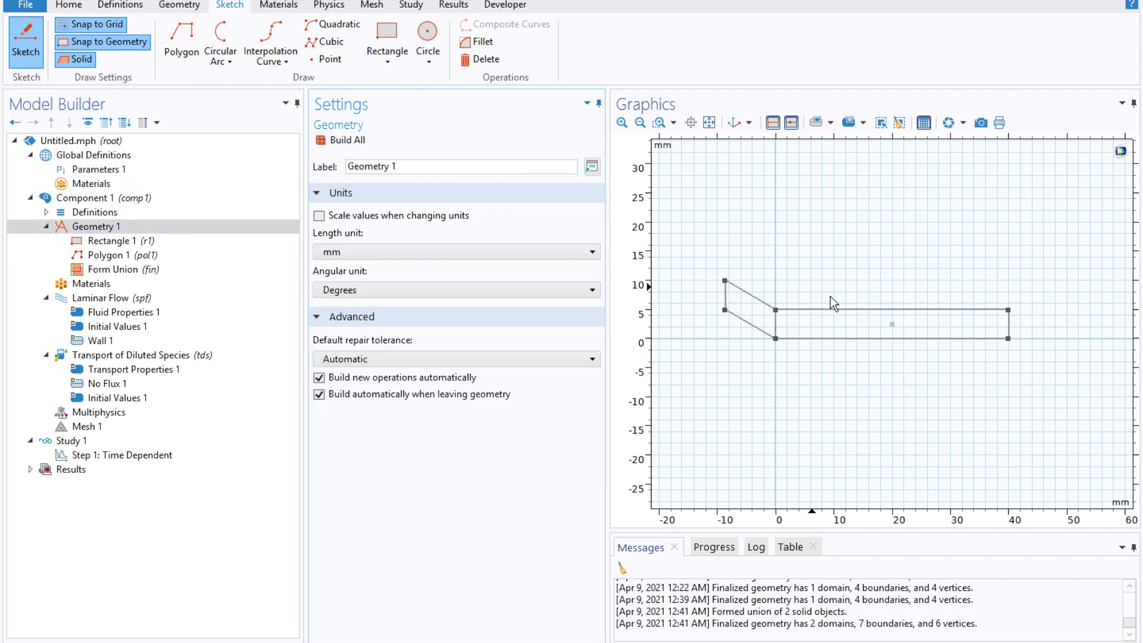
pyautogui.click(113, 228)
pyautogui.rightClick(115, 228)
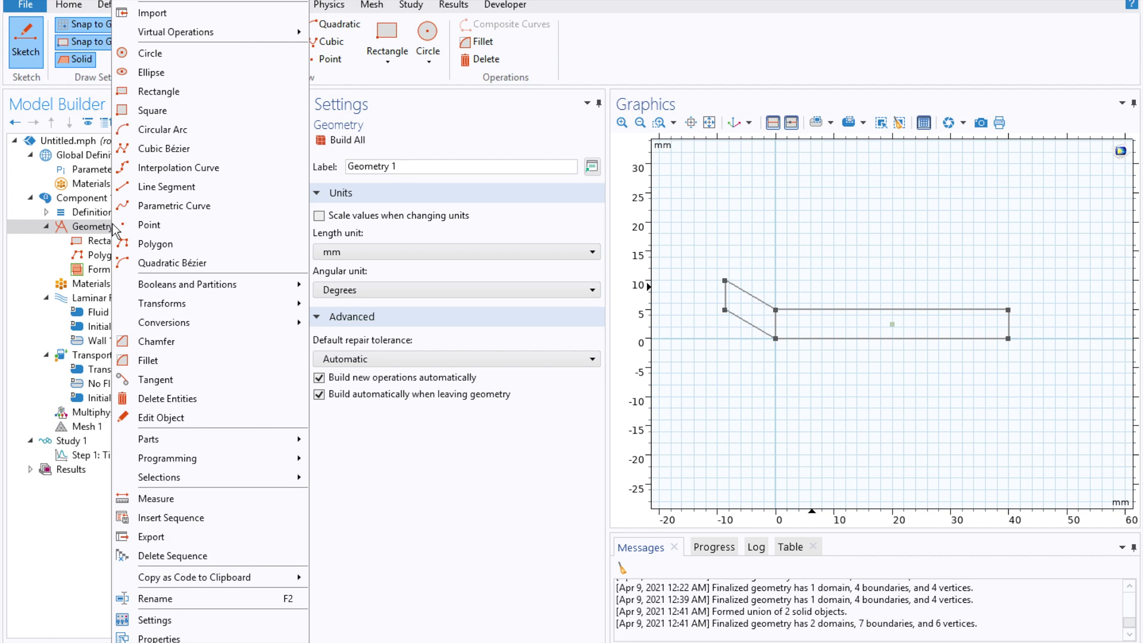
# - Mirror the inlet polygon and rectangle about normal (0,1), keeping the input objects, and build
pyautogui.moveTo(180, 303)
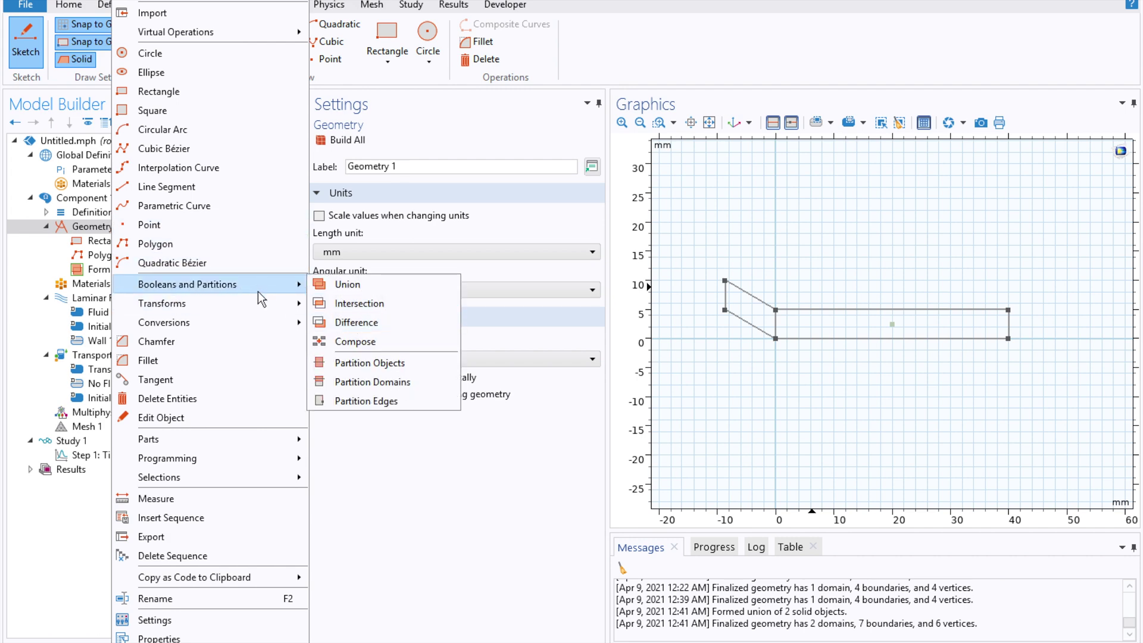
pyautogui.press('Escape')
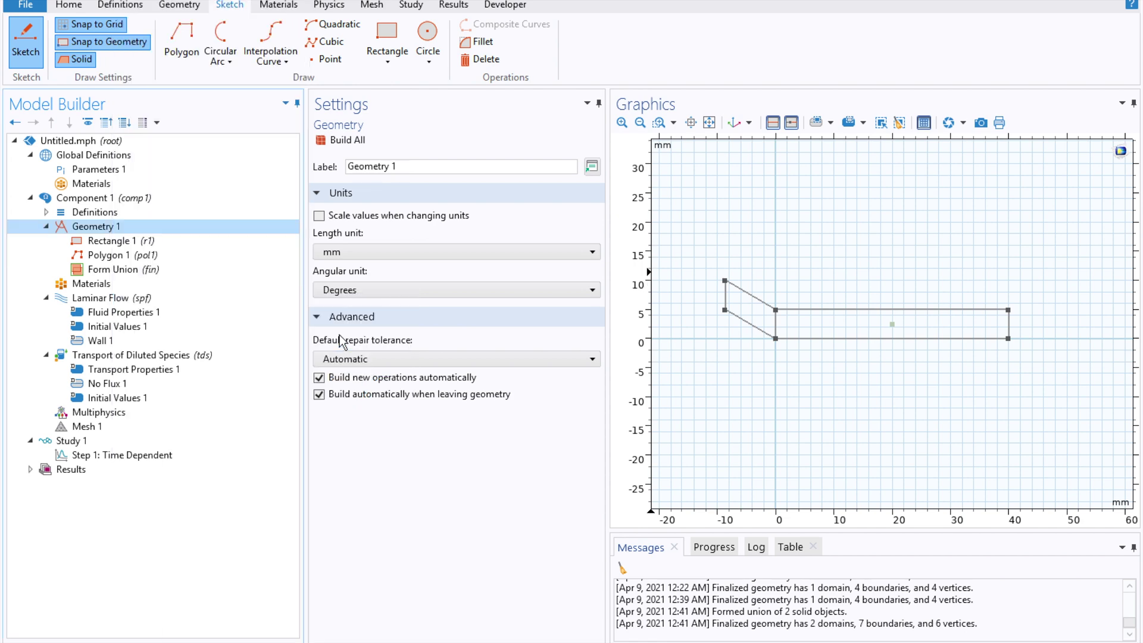
pyautogui.click(372, 453)
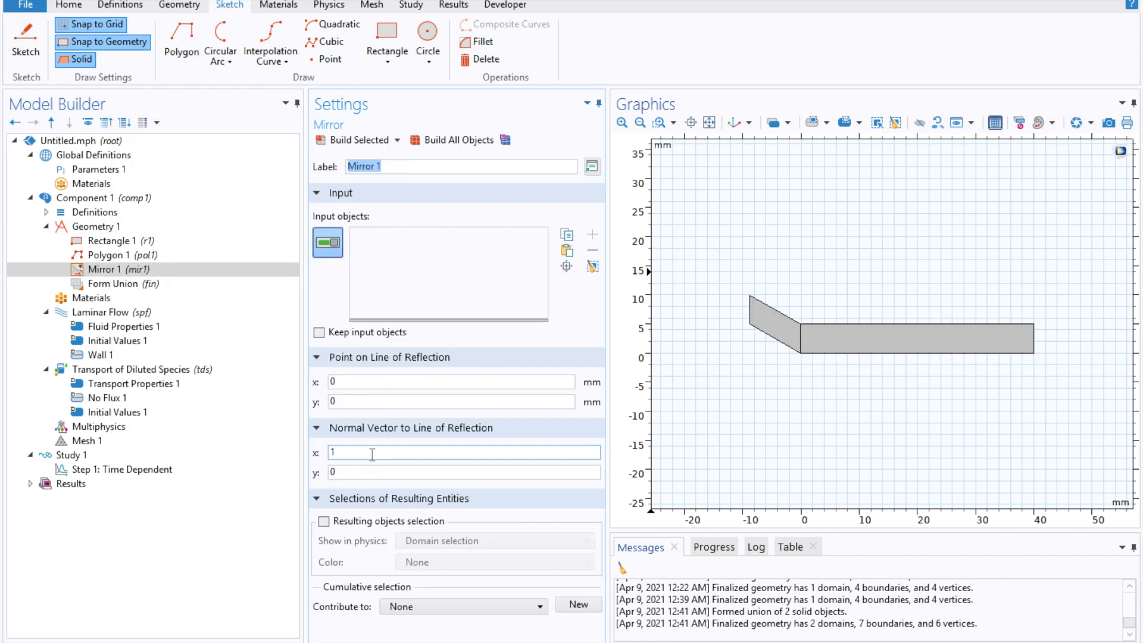
pyautogui.press('BackSpace')
pyautogui.write('0')
pyautogui.press('Tab')
pyautogui.write('1')
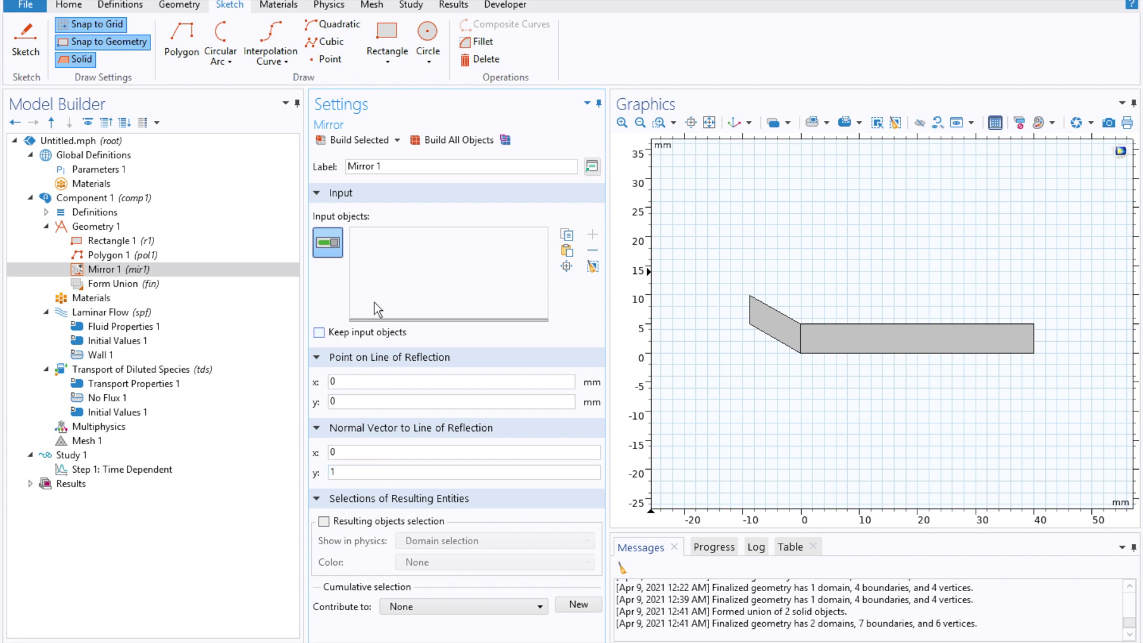
pyautogui.click(319, 332)
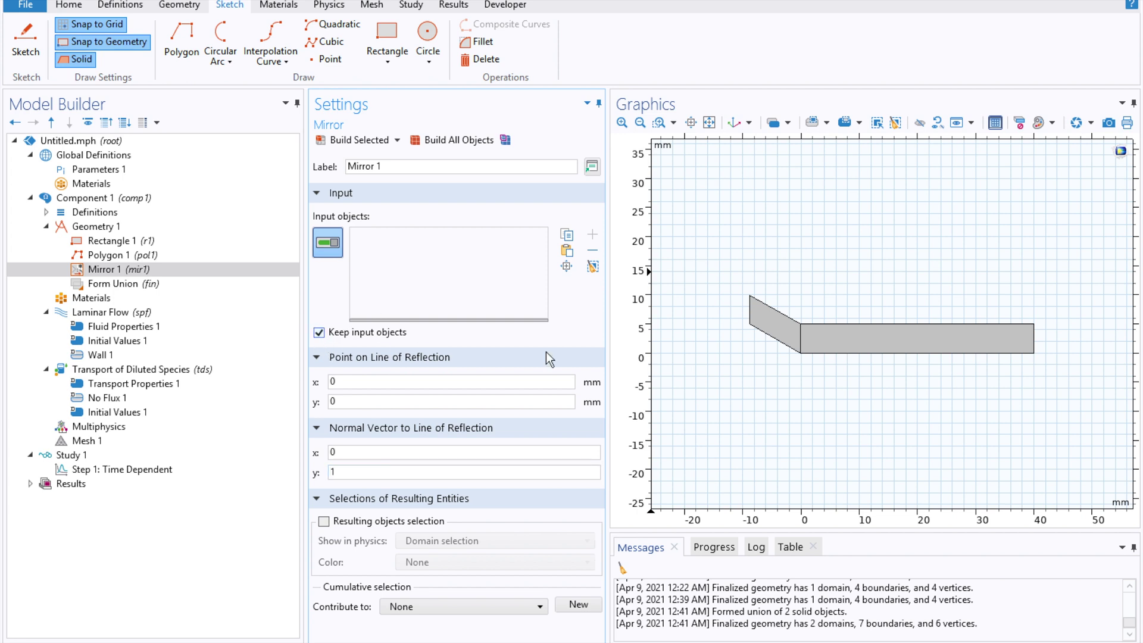
pyautogui.click(784, 328)
pyautogui.click(832, 331)
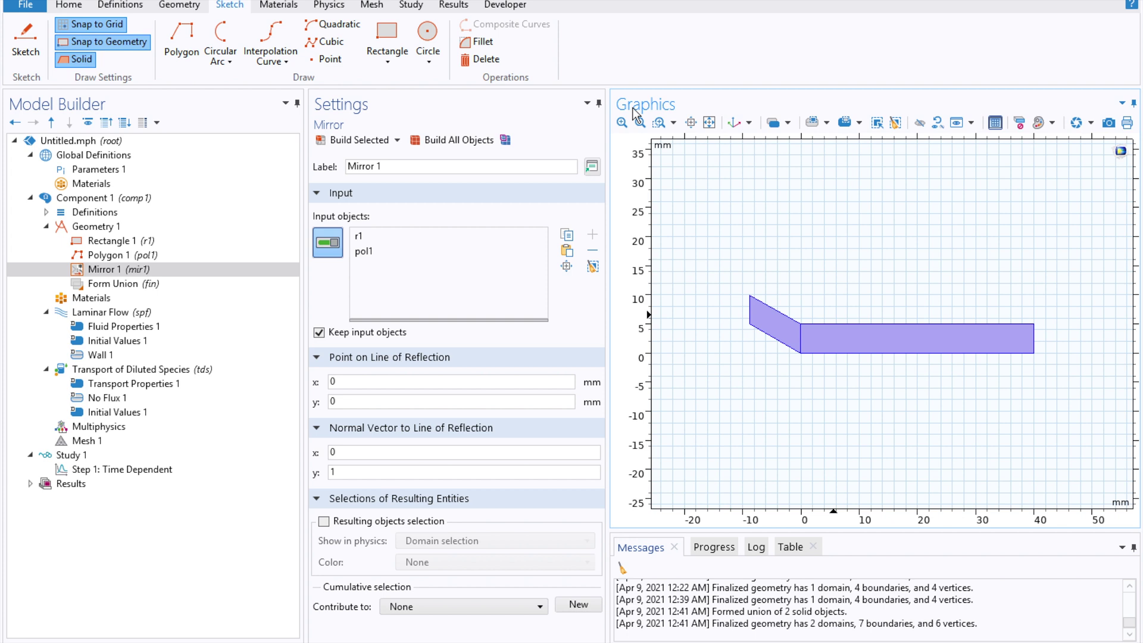
pyautogui.click(442, 141)
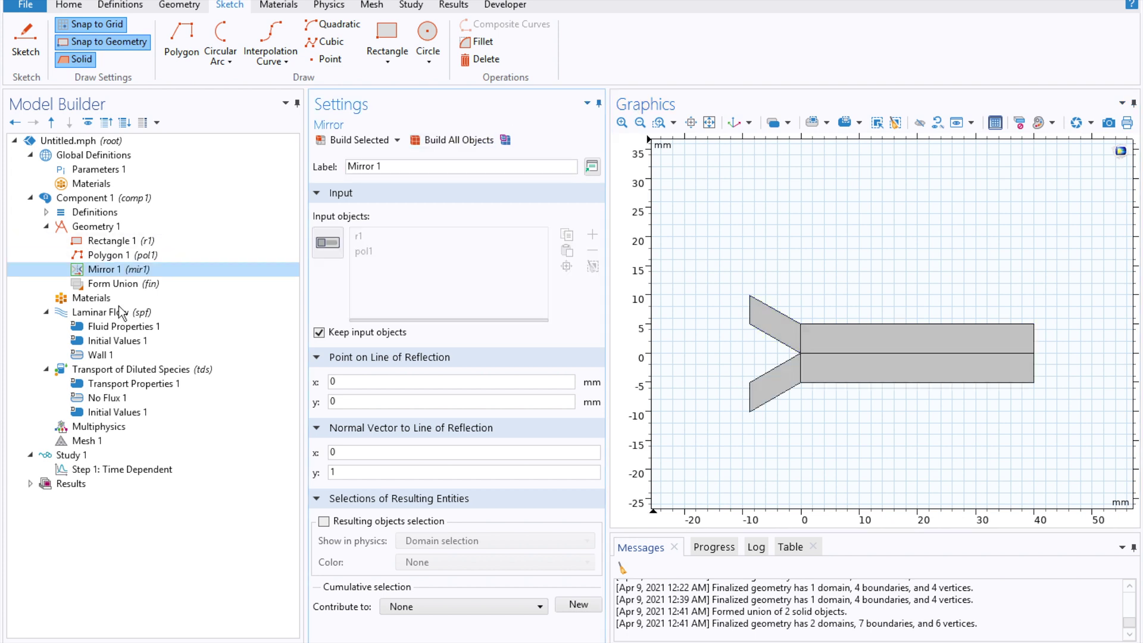
# - Add Water from the material library to all domains
pyautogui.click(100, 300)
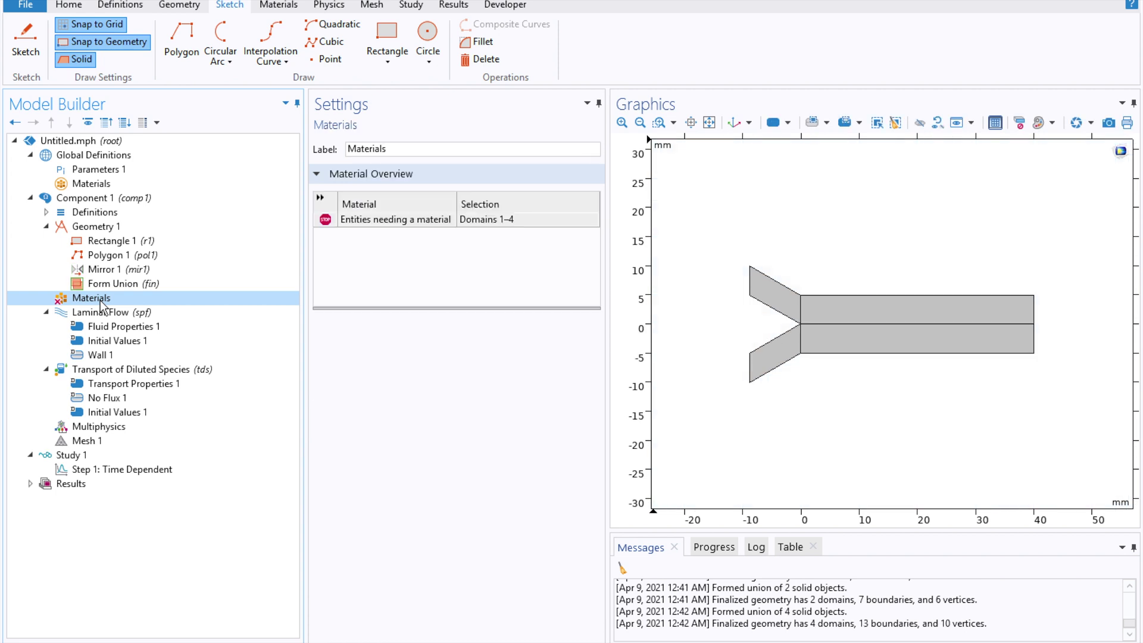
pyautogui.rightClick(100, 300)
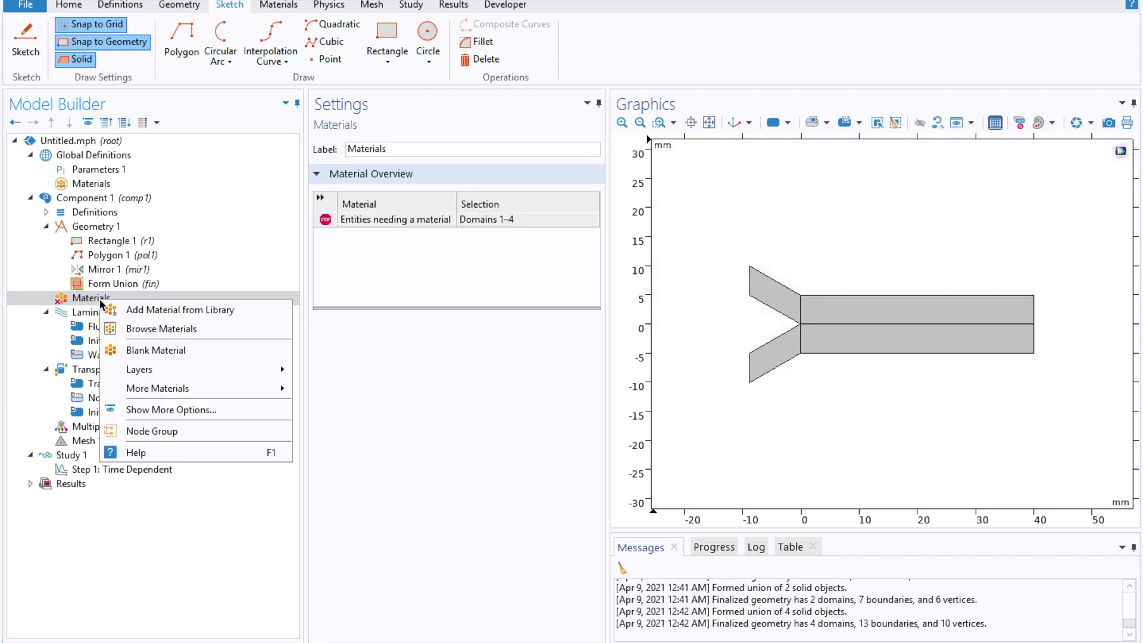
pyautogui.click(134, 313)
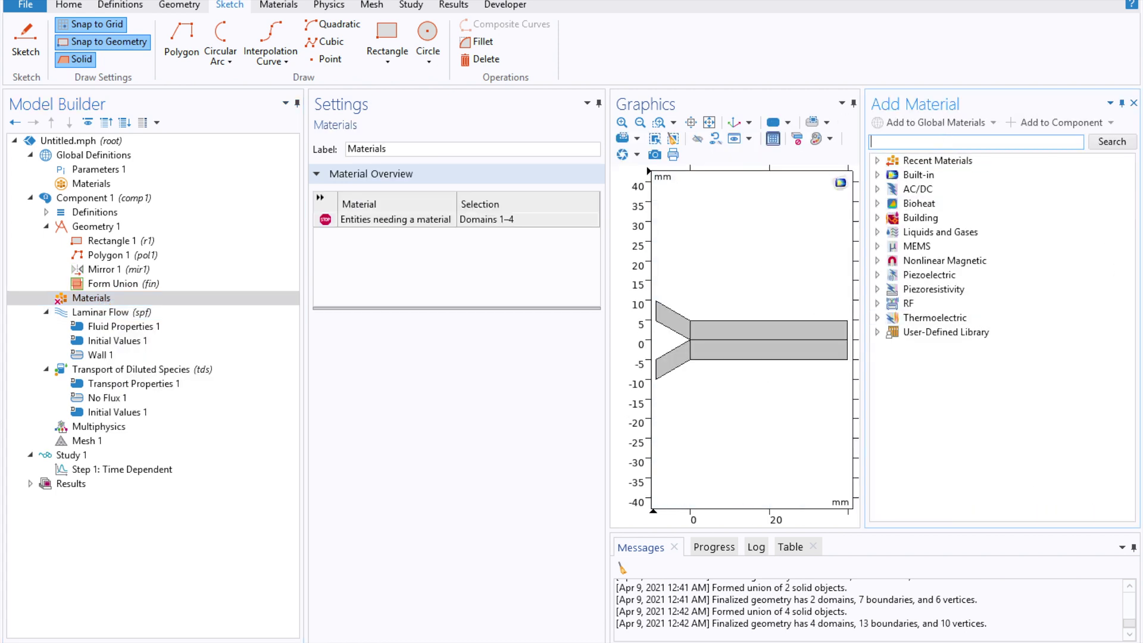
pyautogui.write('water')
pyautogui.press('Return')
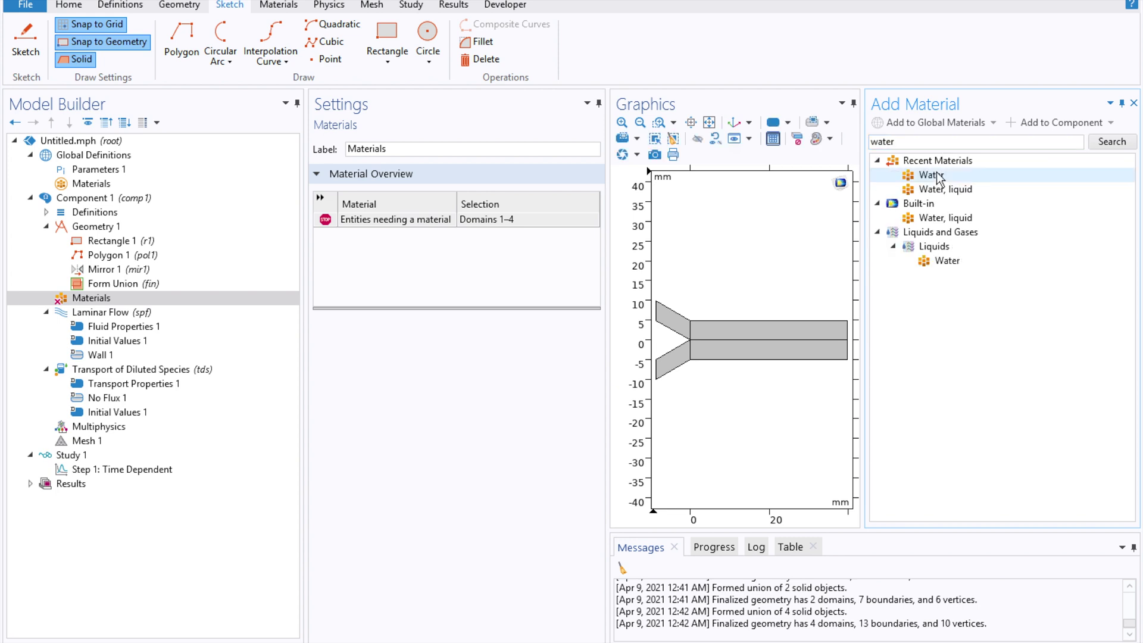
pyautogui.click(943, 175)
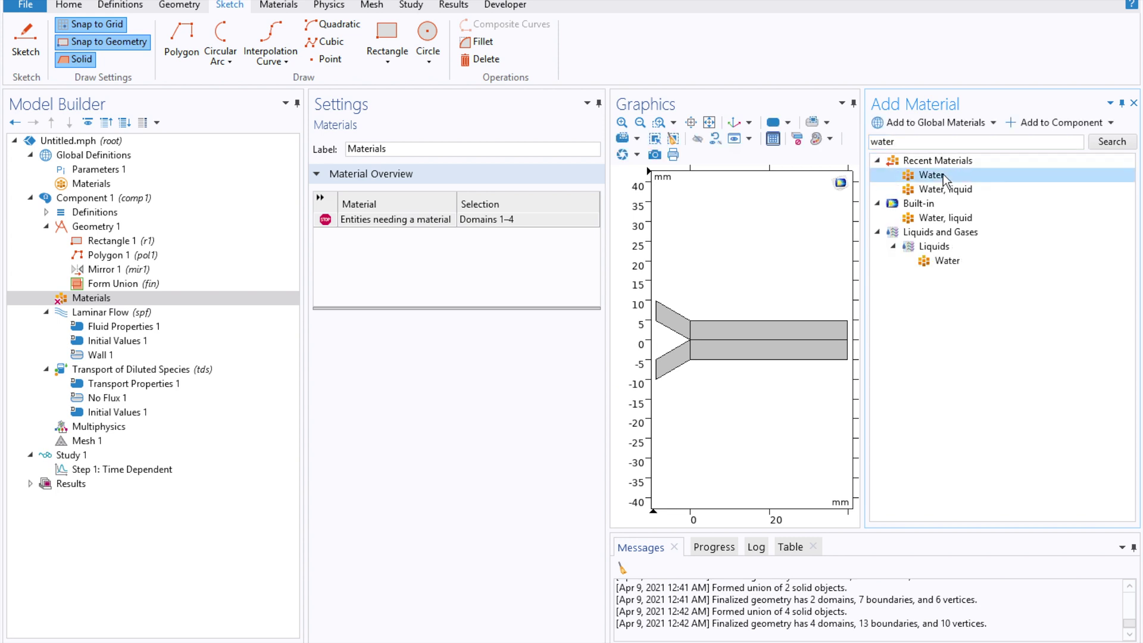
pyautogui.doubleClick(943, 175)
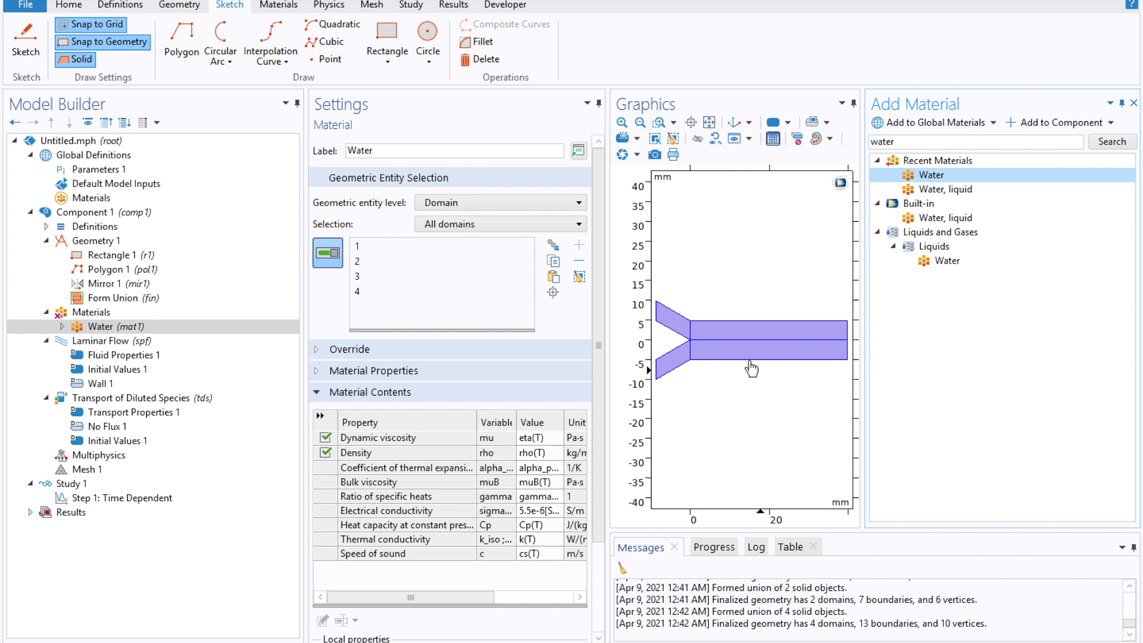
# - Search the material library for PDMS
pyautogui.doubleClick(918, 142)
pyautogui.press('BackSpace')
pyautogui.write('pdms')
pyautogui.press('Return')
# - Add PDMS - Polydimethylsiloxane from the material library at the Boundary entity level
pyautogui.click(1022, 191)
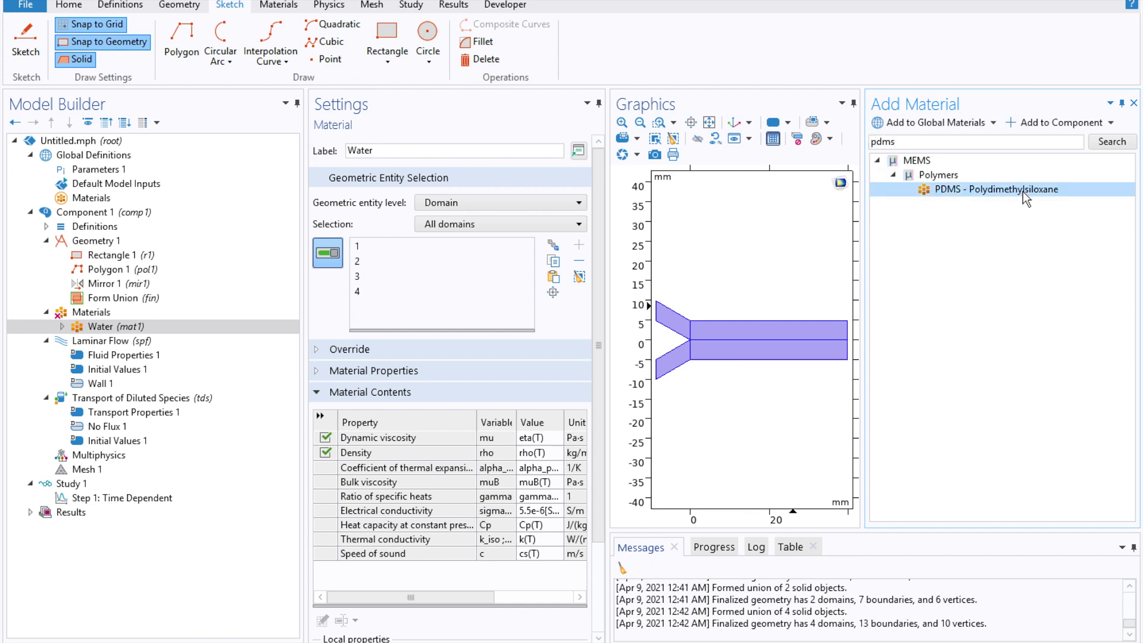
pyautogui.doubleClick(1022, 189)
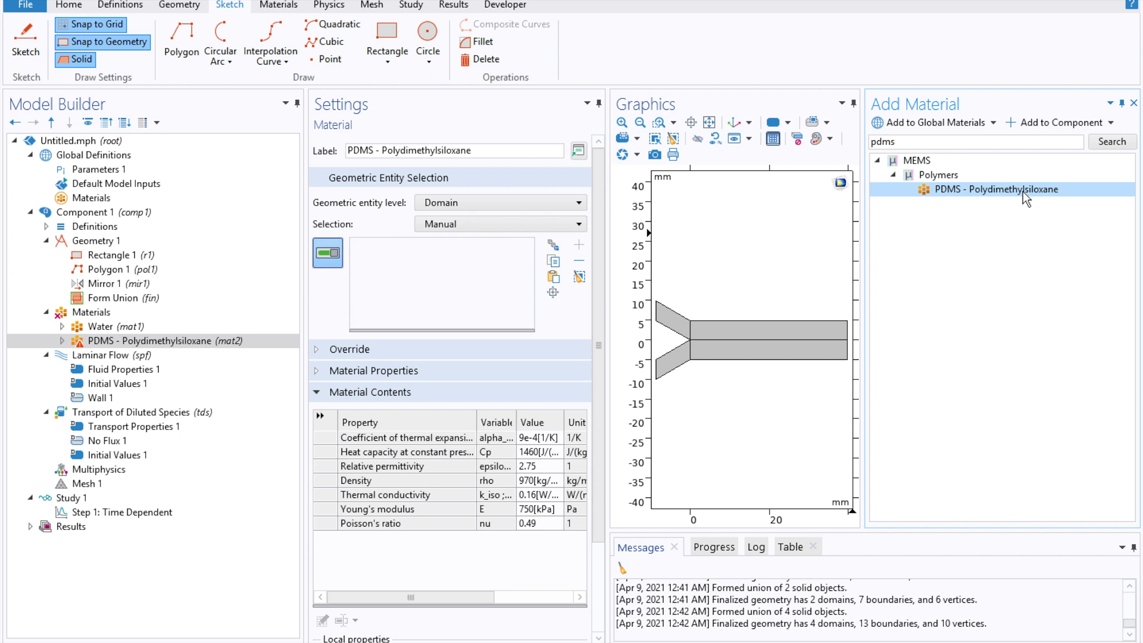
pyautogui.click(558, 202)
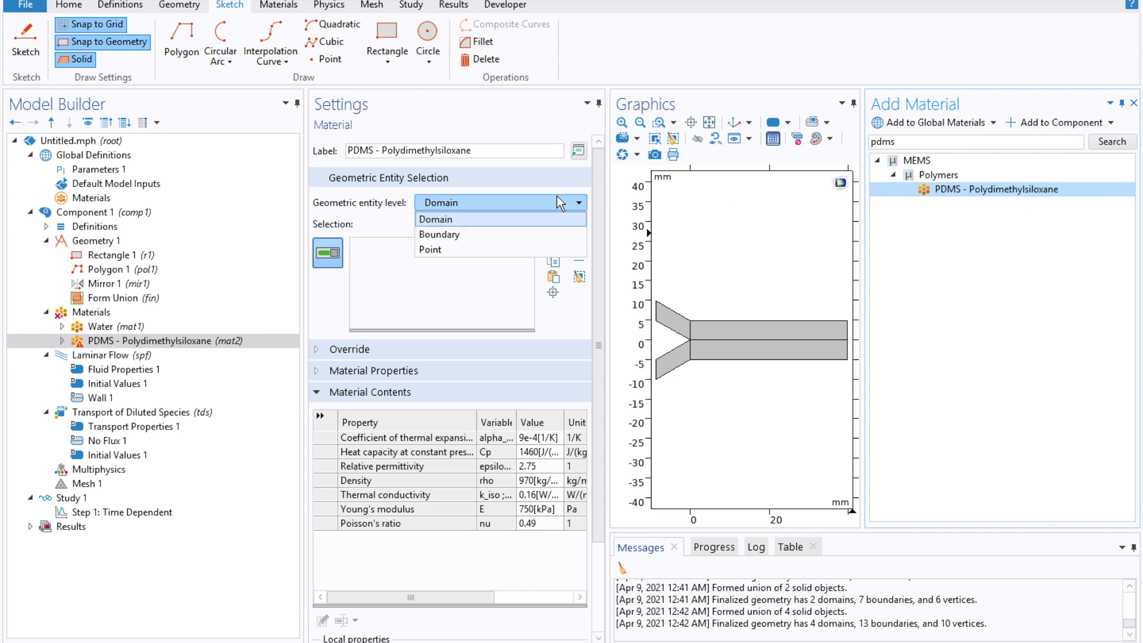
pyautogui.click(534, 232)
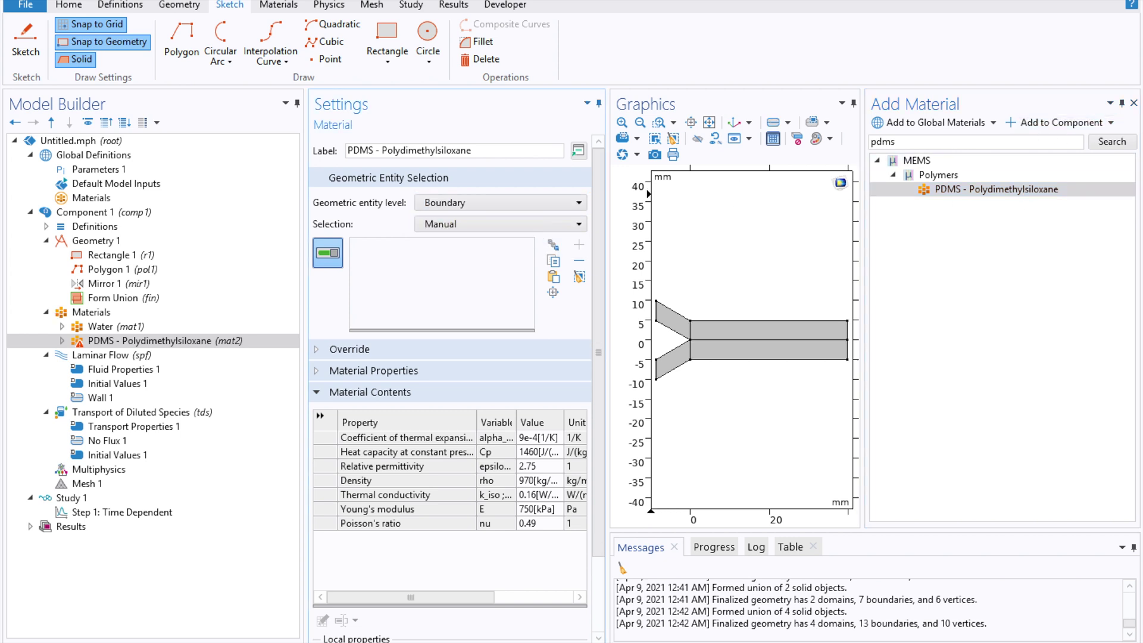
pyautogui.click(1134, 106)
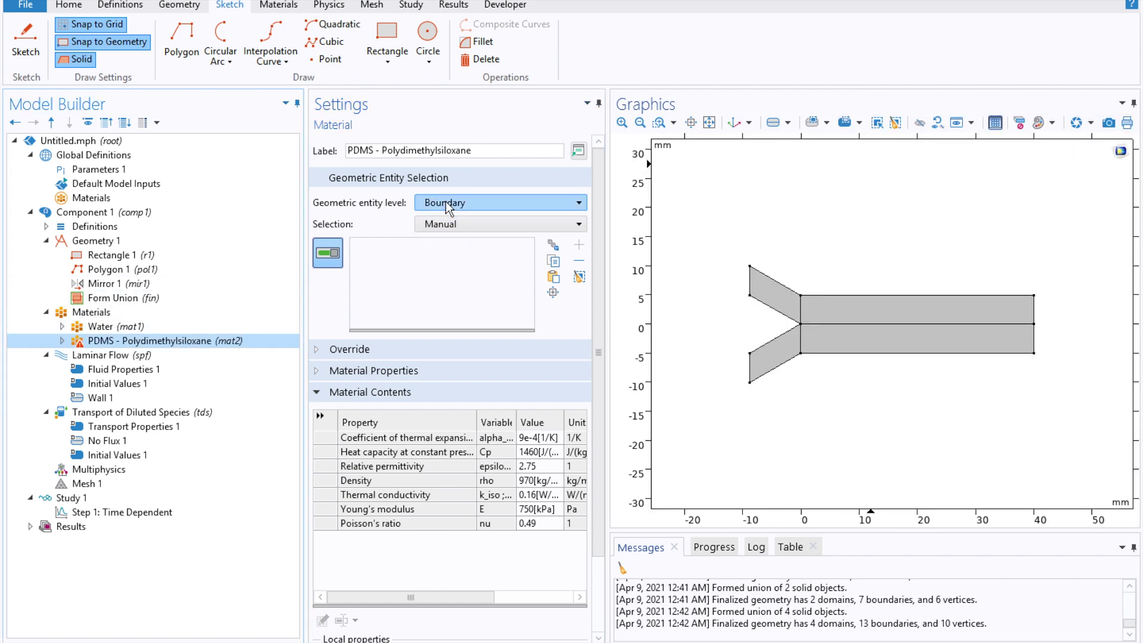
# - Assign PDMS to wall boundaries 2, 3, 5, 6, 8 and 11, excluding inlets, outlet and interior lines
pyautogui.click(440, 224)
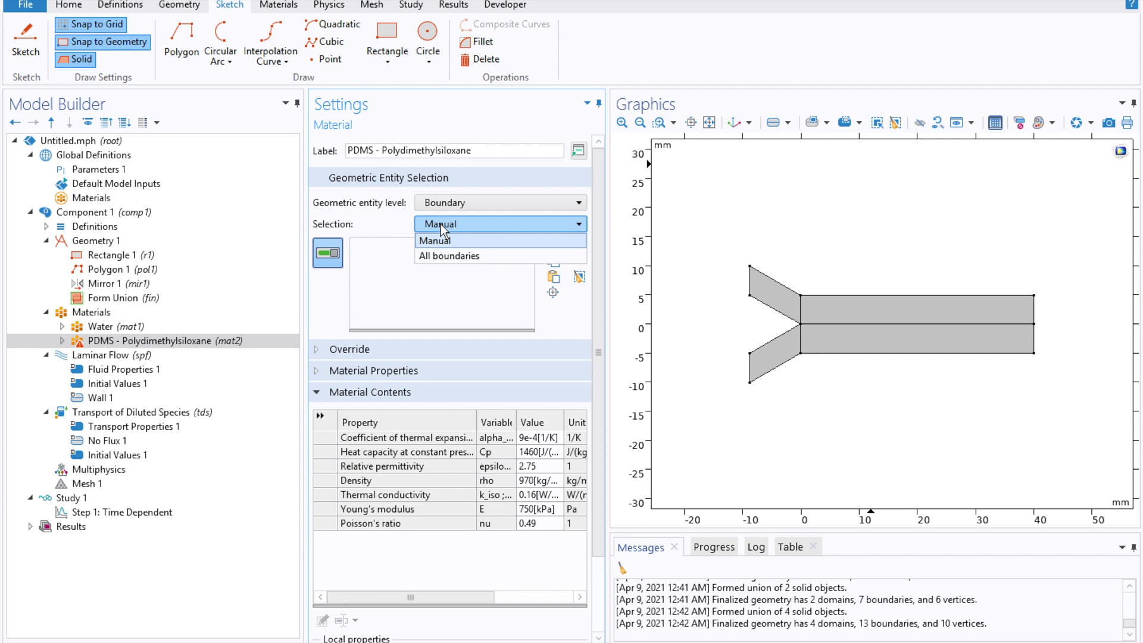
pyautogui.click(799, 219)
pyautogui.click(776, 281)
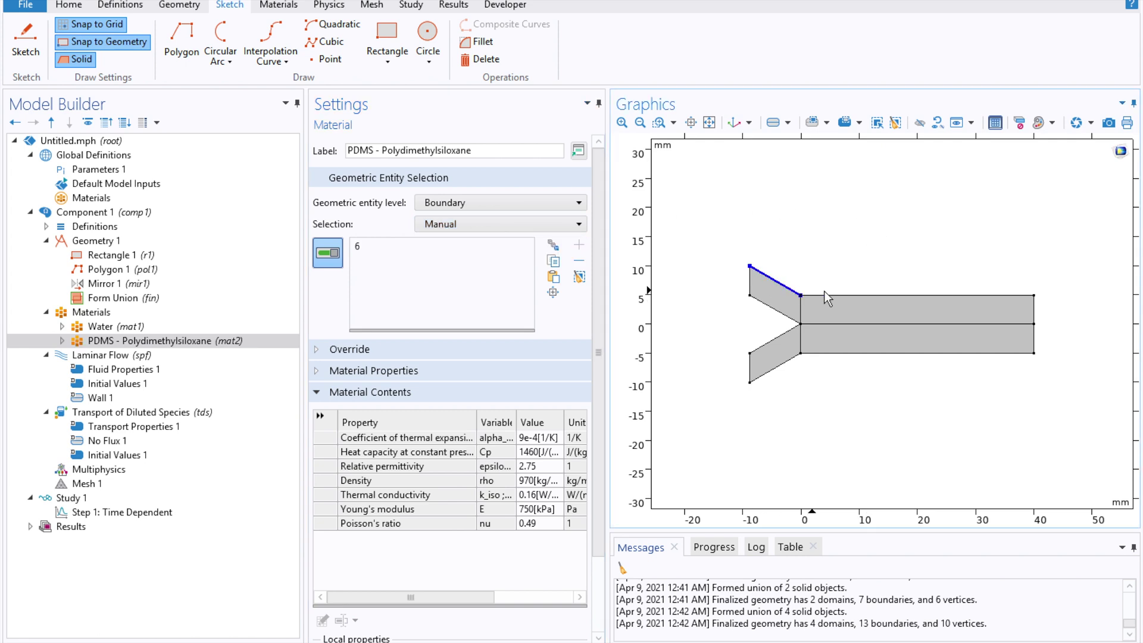
pyautogui.click(826, 295)
pyautogui.click(534, 225)
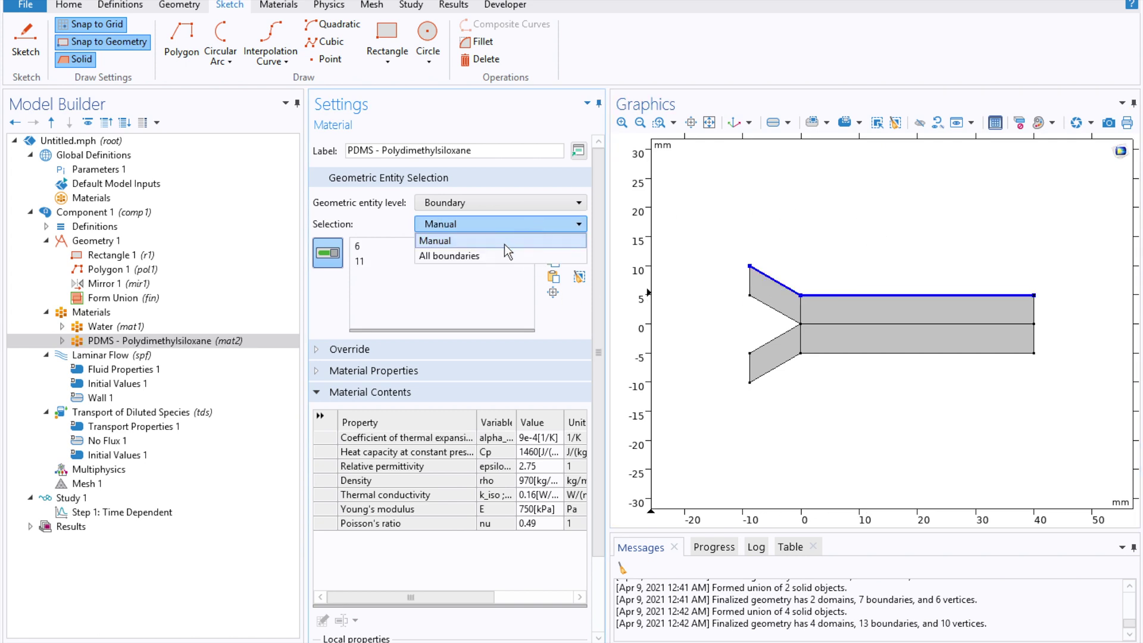
pyautogui.click(486, 254)
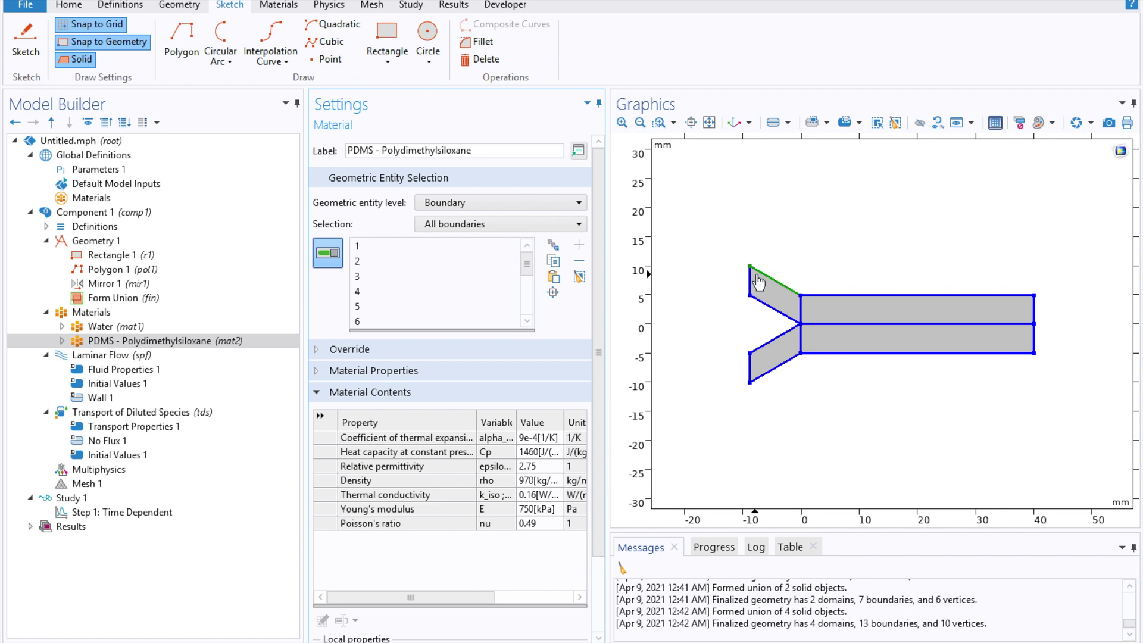
pyautogui.click(800, 309)
pyautogui.click(800, 338)
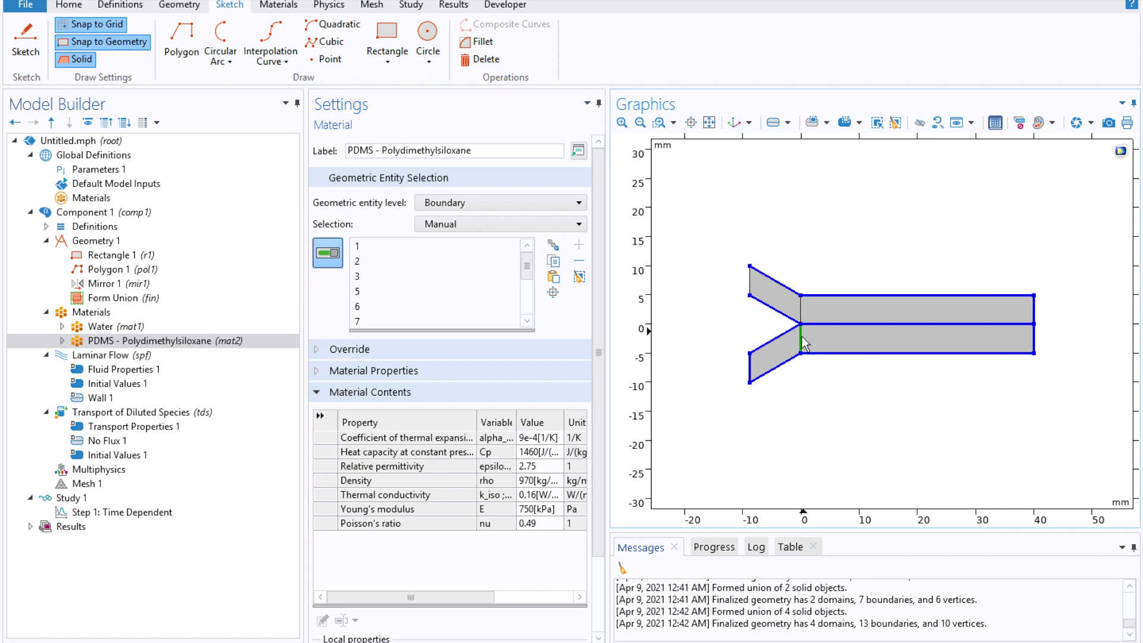
pyautogui.click(751, 366)
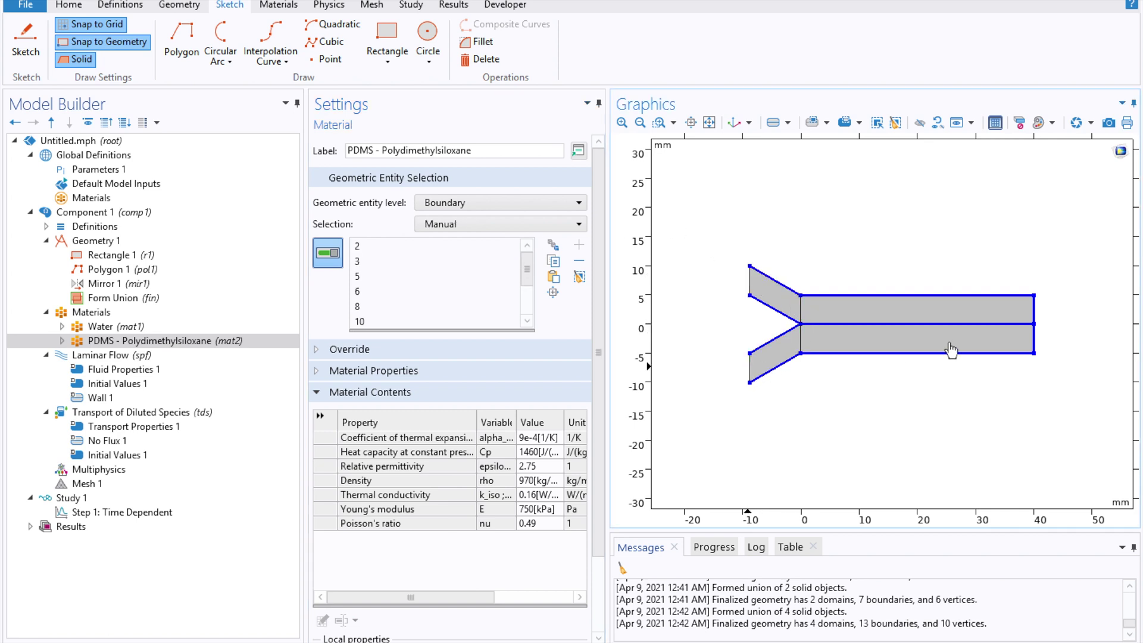
pyautogui.click(1034, 317)
pyautogui.click(989, 324)
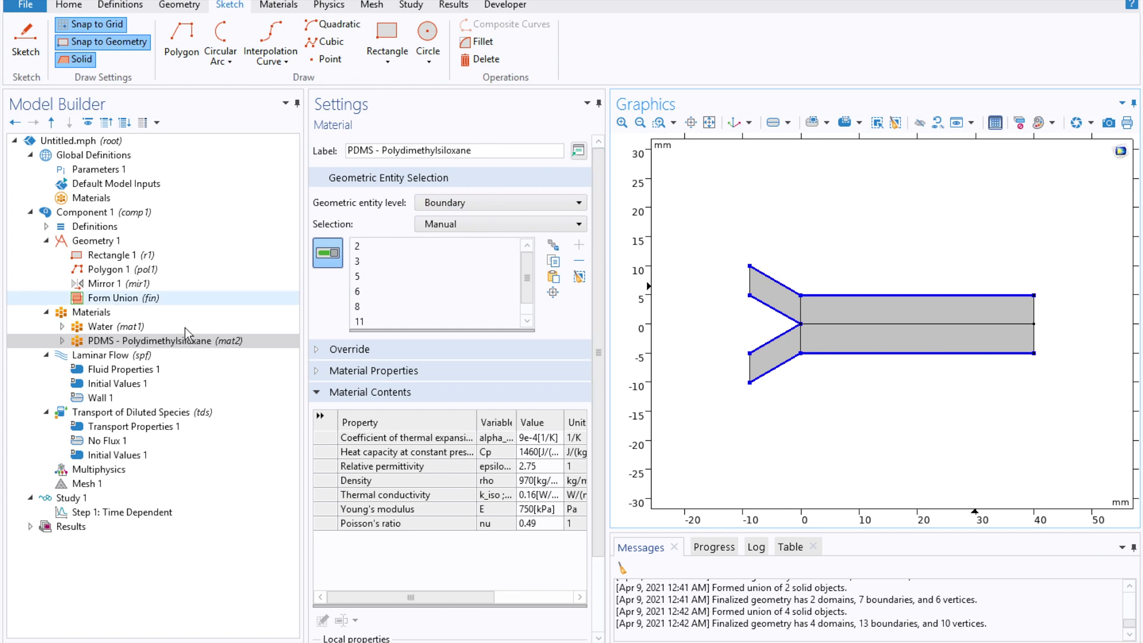
pyautogui.click(141, 356)
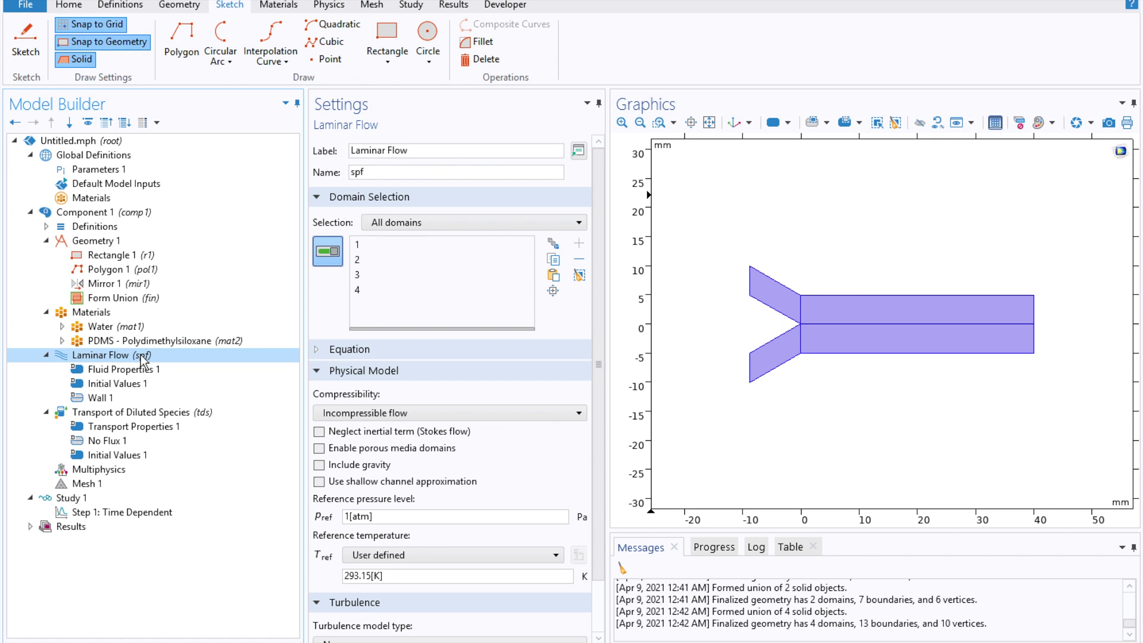
# - Add Inlet 1, Inlet 2 and Outlet 1 to Laminar Flow, with the outlet on the right-end boundaries
pyautogui.rightClick(142, 356)
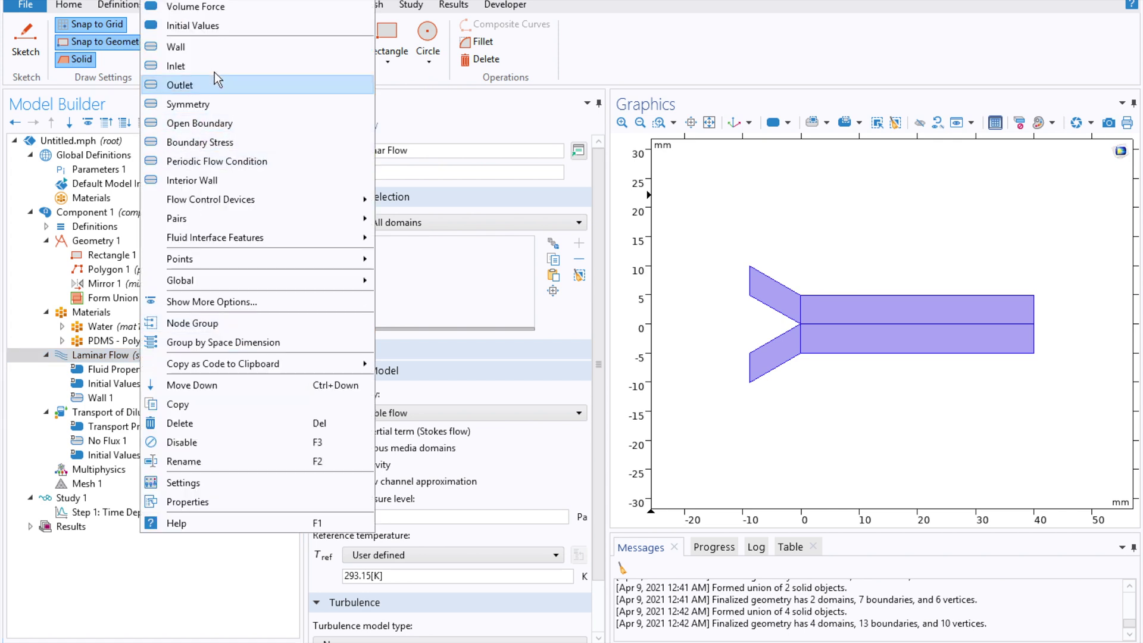
pyautogui.click(216, 70)
pyautogui.click(115, 356)
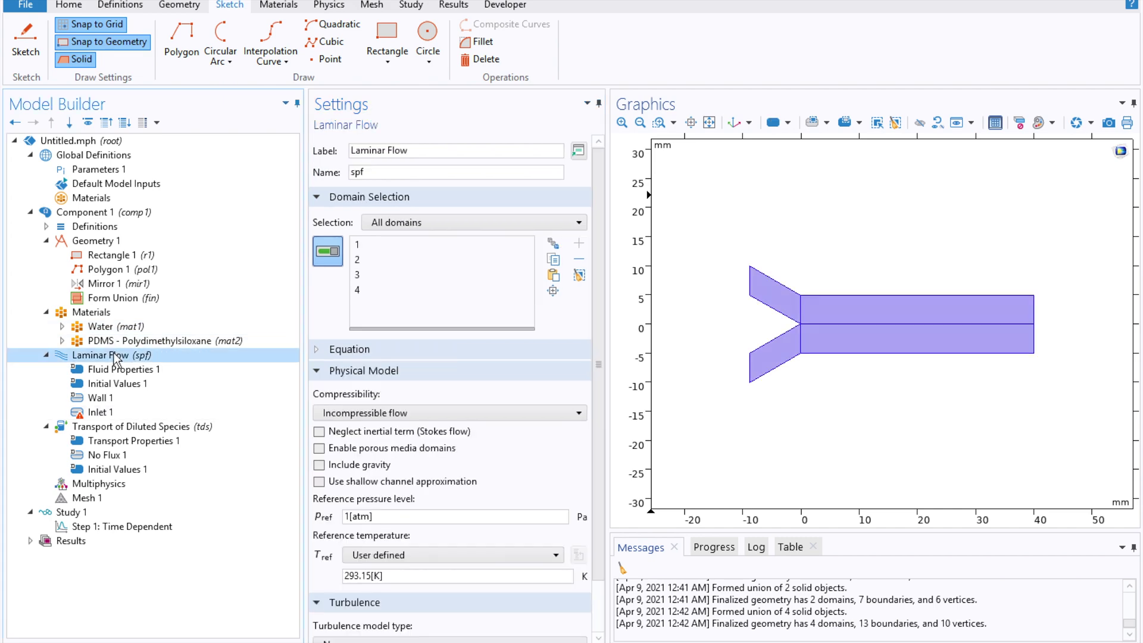
pyautogui.rightClick(115, 355)
pyautogui.click(184, 66)
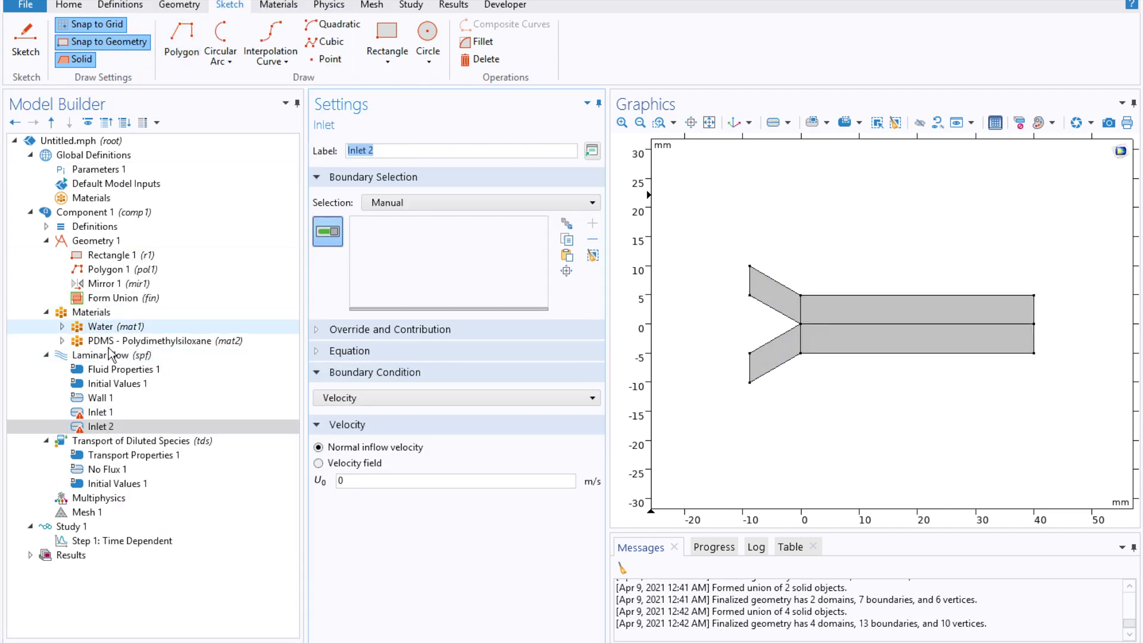
pyautogui.click(105, 356)
pyautogui.rightClick(105, 356)
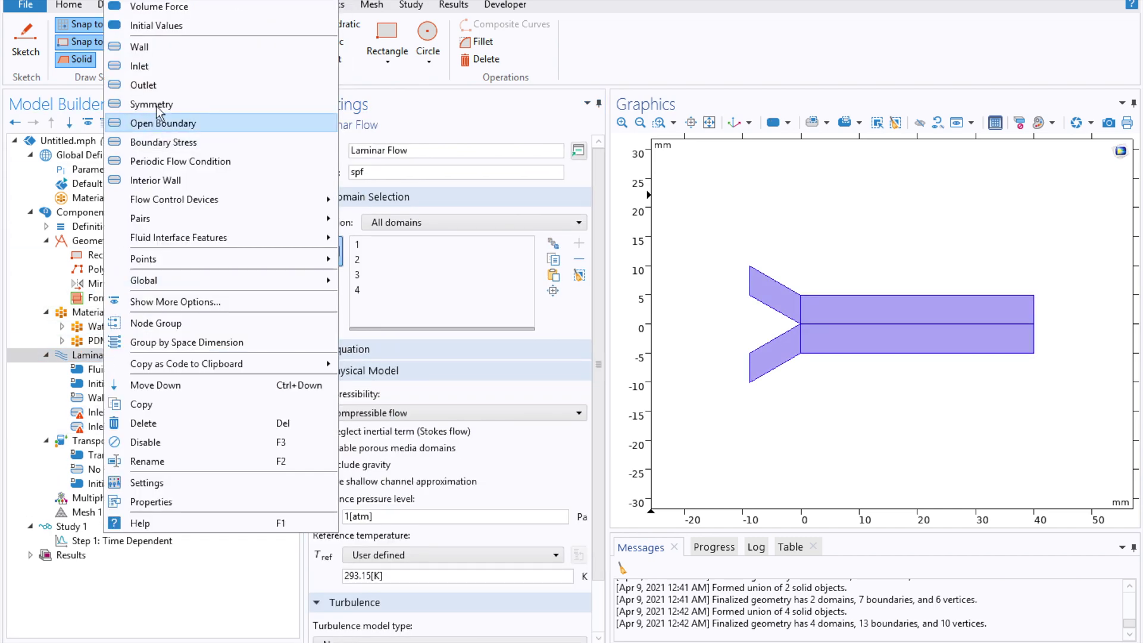
pyautogui.click(170, 78)
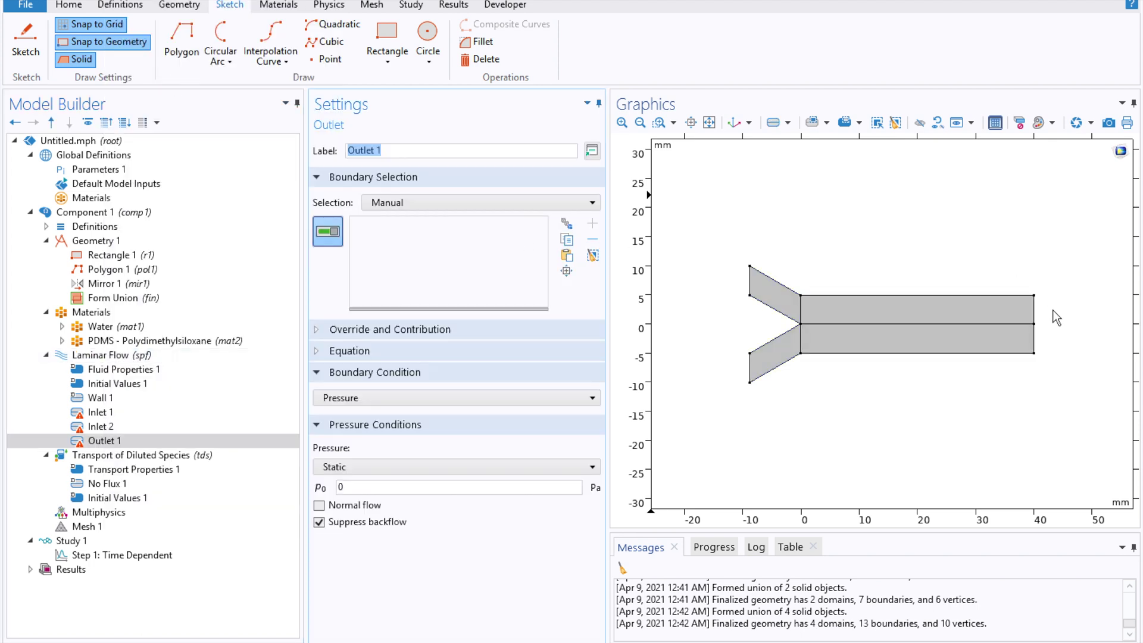
pyautogui.click(1035, 315)
pyautogui.click(1036, 342)
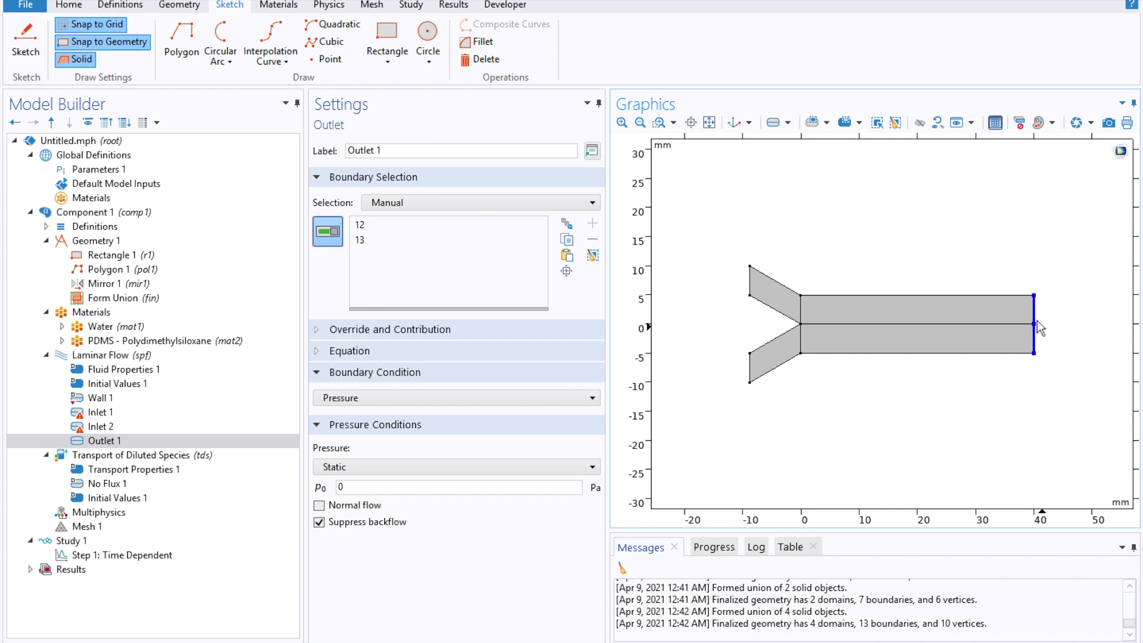
# - Set both inlet velocities to v0 and assign Inlet 1 to the upper inlet boundary 4
pyautogui.click(130, 426)
pyautogui.doubleClick(359, 481)
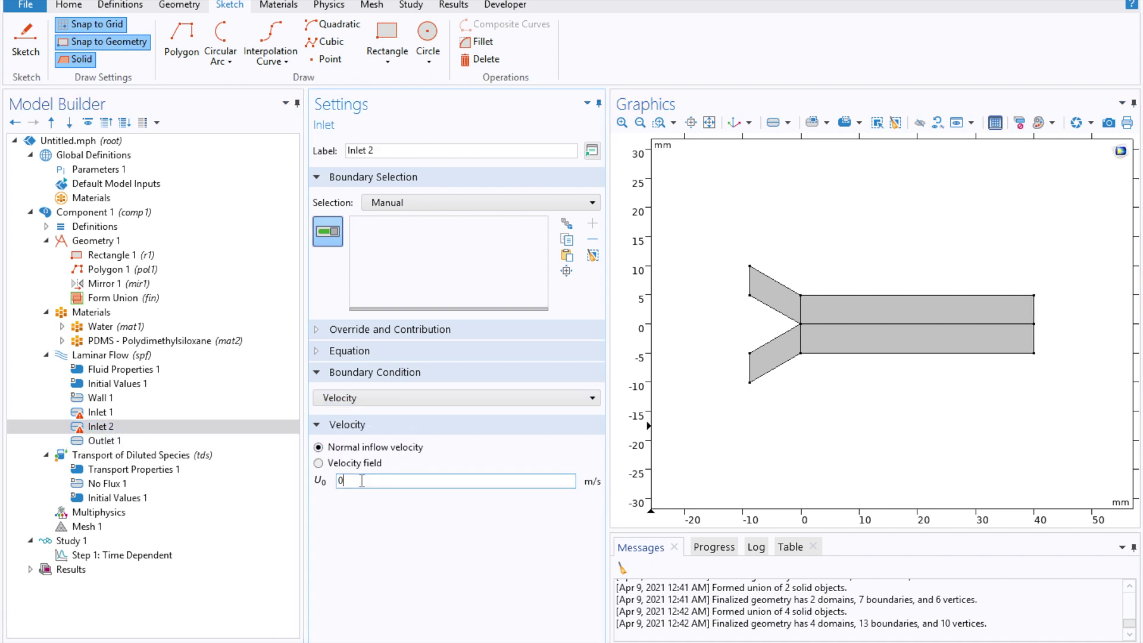
pyautogui.press('BackSpace')
pyautogui.write('v0')
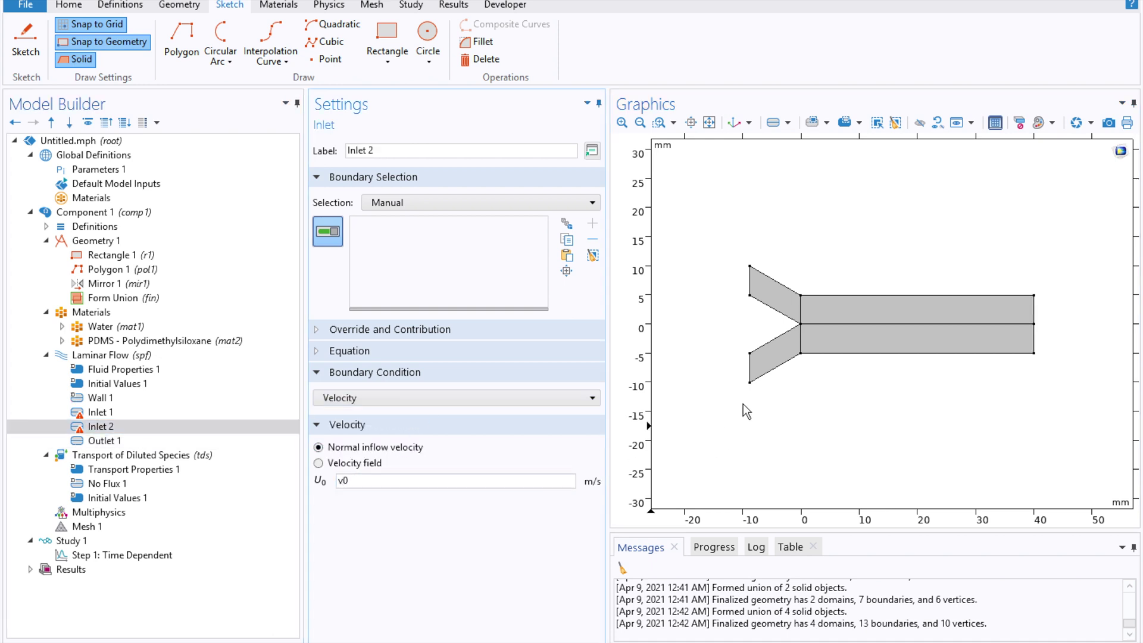
pyautogui.click(112, 413)
pyautogui.doubleClick(357, 481)
pyautogui.write('v0')
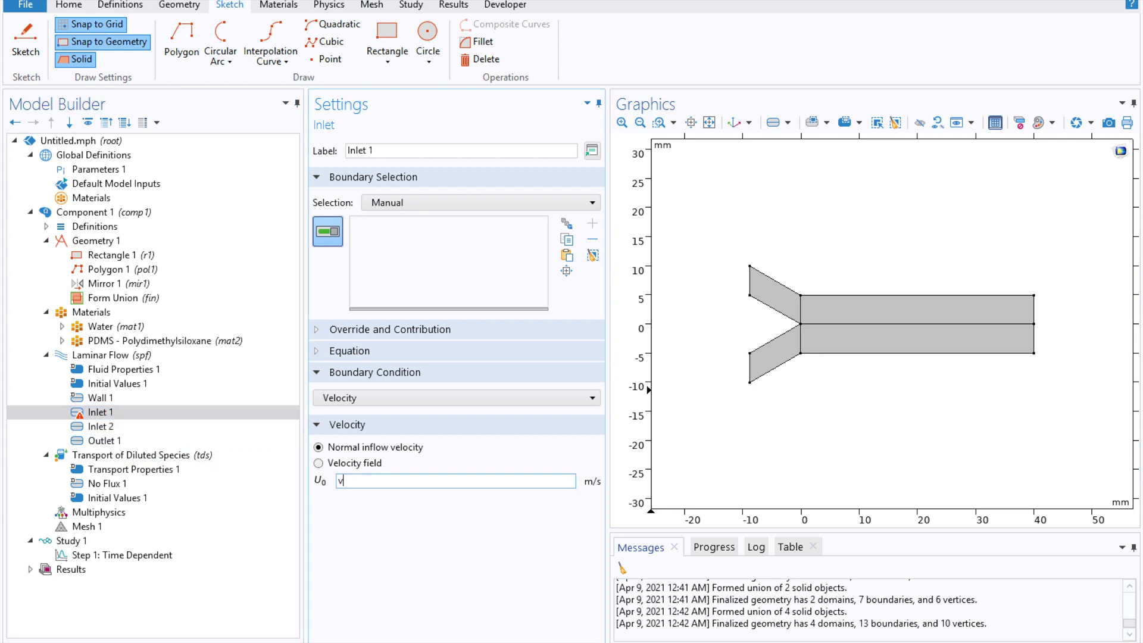
pyautogui.click(748, 280)
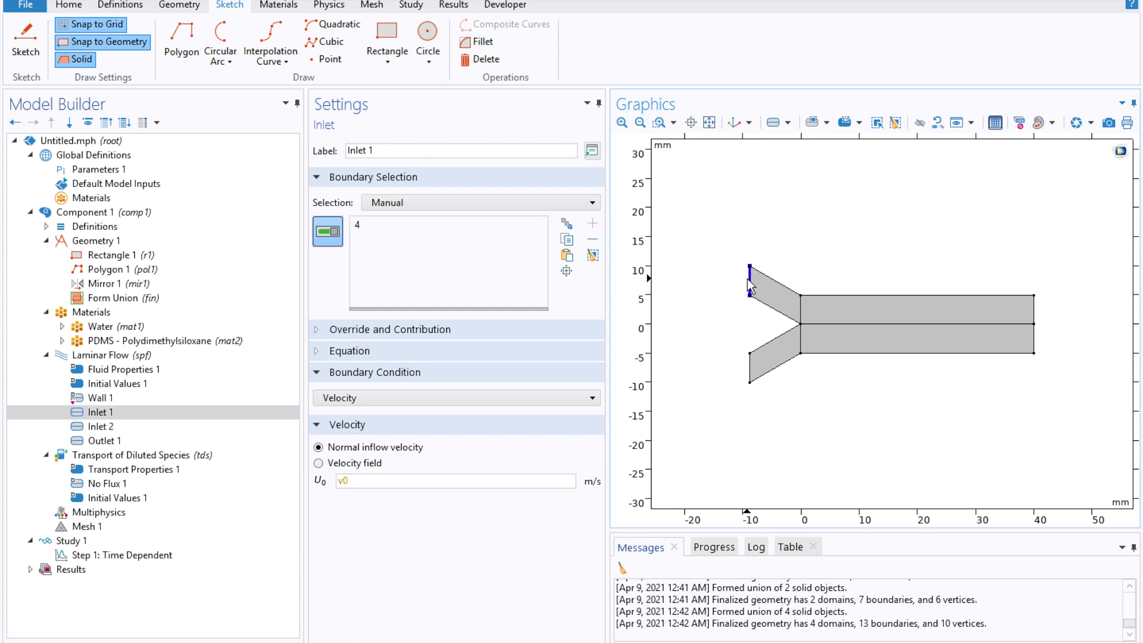
# - Define global parameter v0 as 1[cm/s] in Parameters 1
pyautogui.click(156, 169)
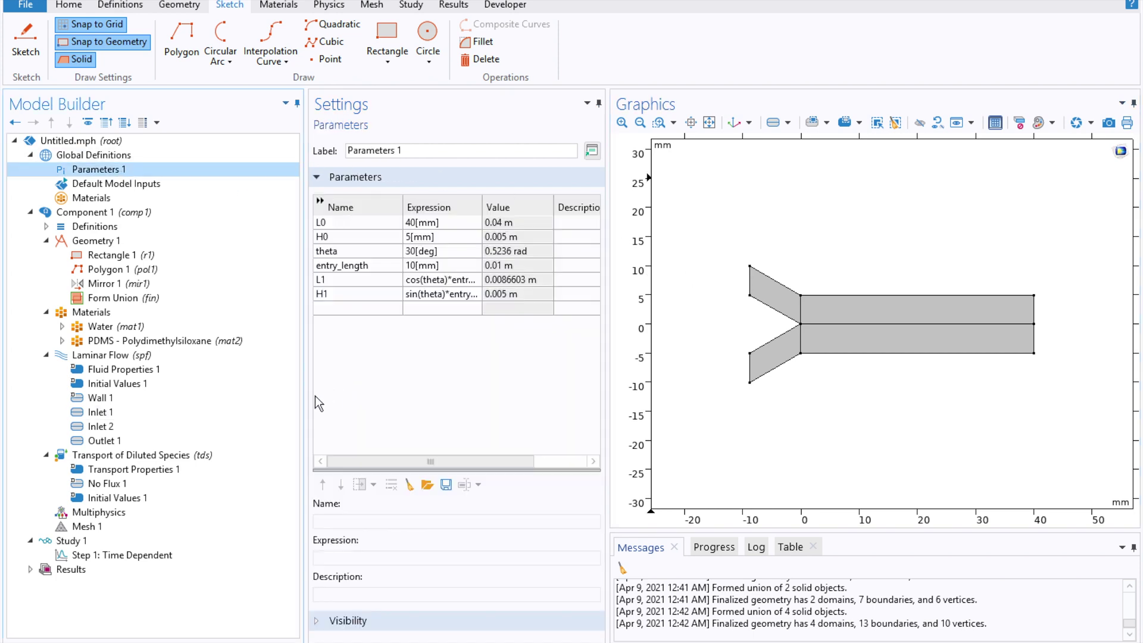
pyautogui.click(356, 311)
pyautogui.write('v0')
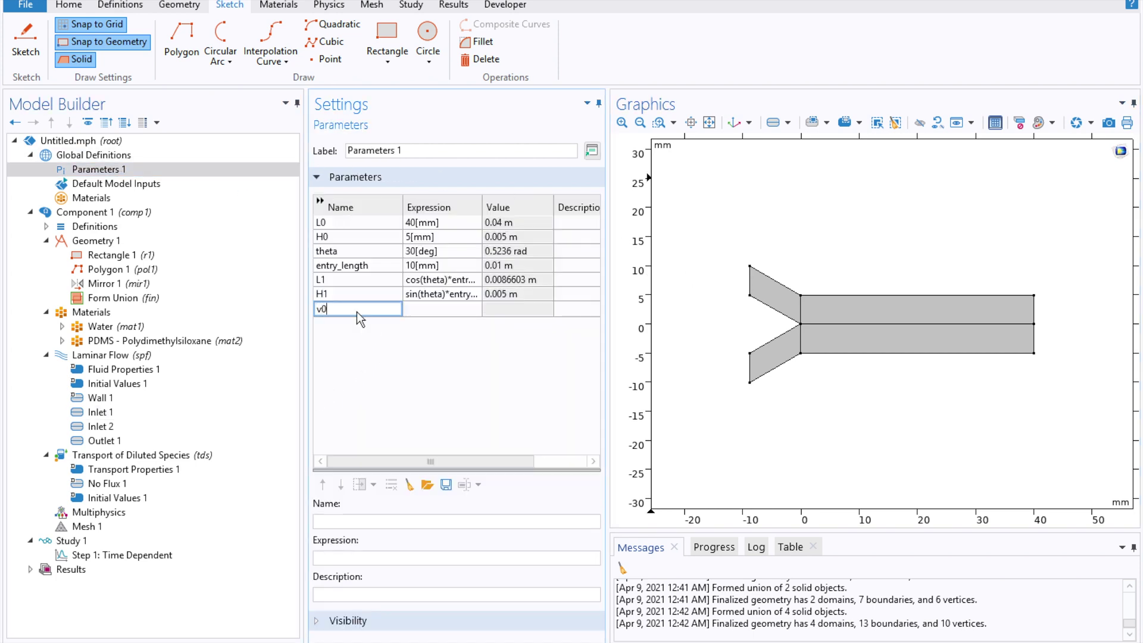
pyautogui.press('Tab')
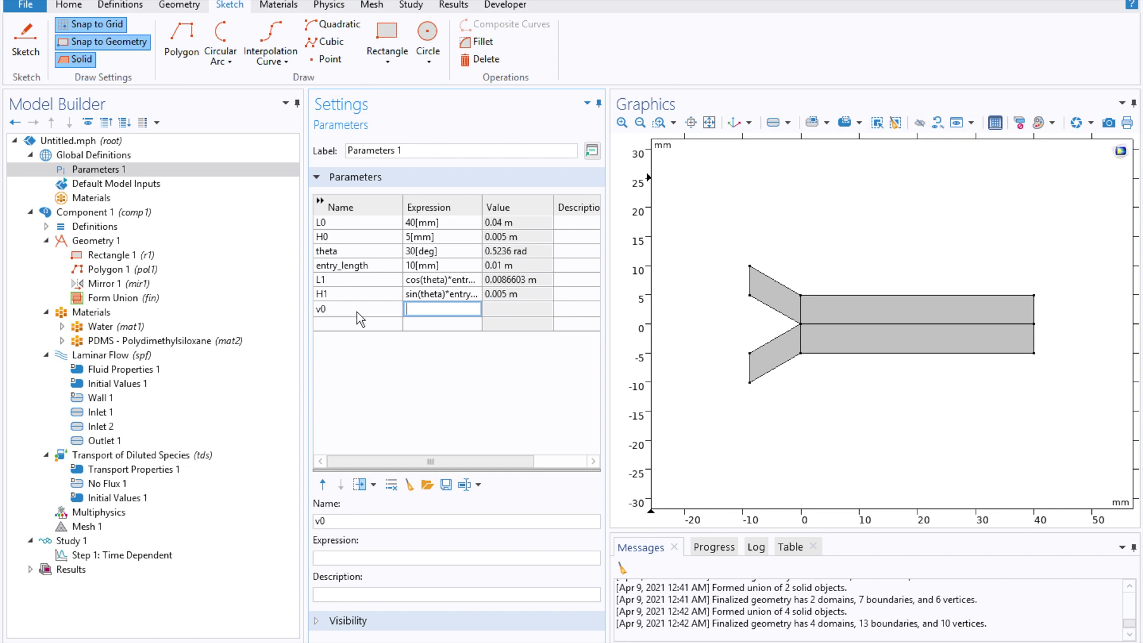
pyautogui.write('1[cm/s]')
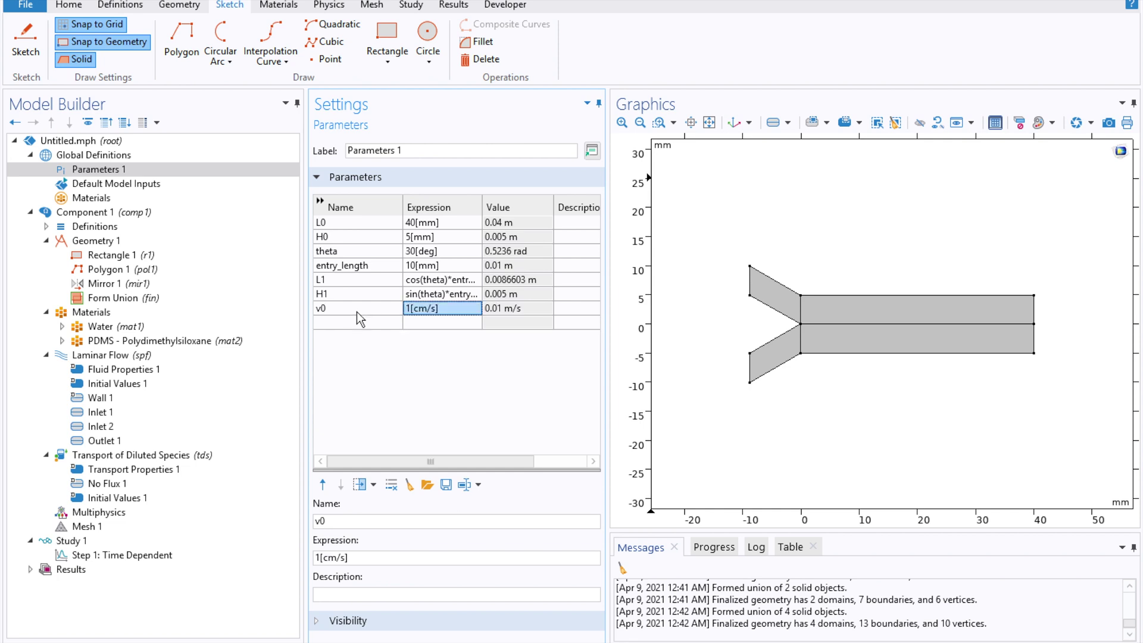
# - Set the Transport Properties 1 velocity field to Velocity field (spf)
pyautogui.click(108, 357)
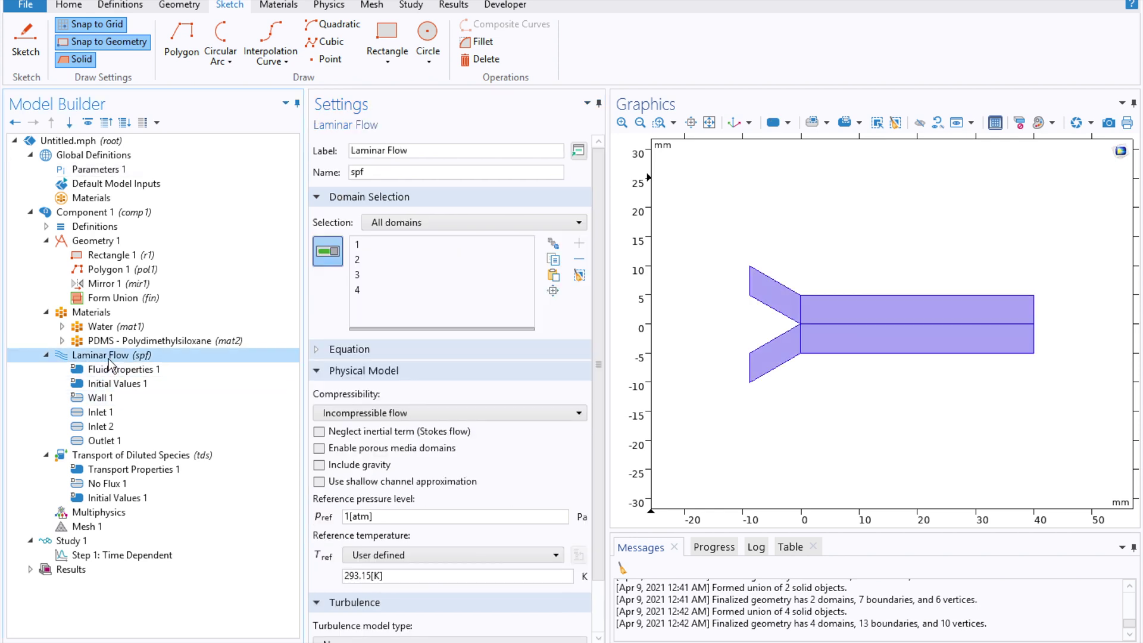
pyautogui.click(159, 456)
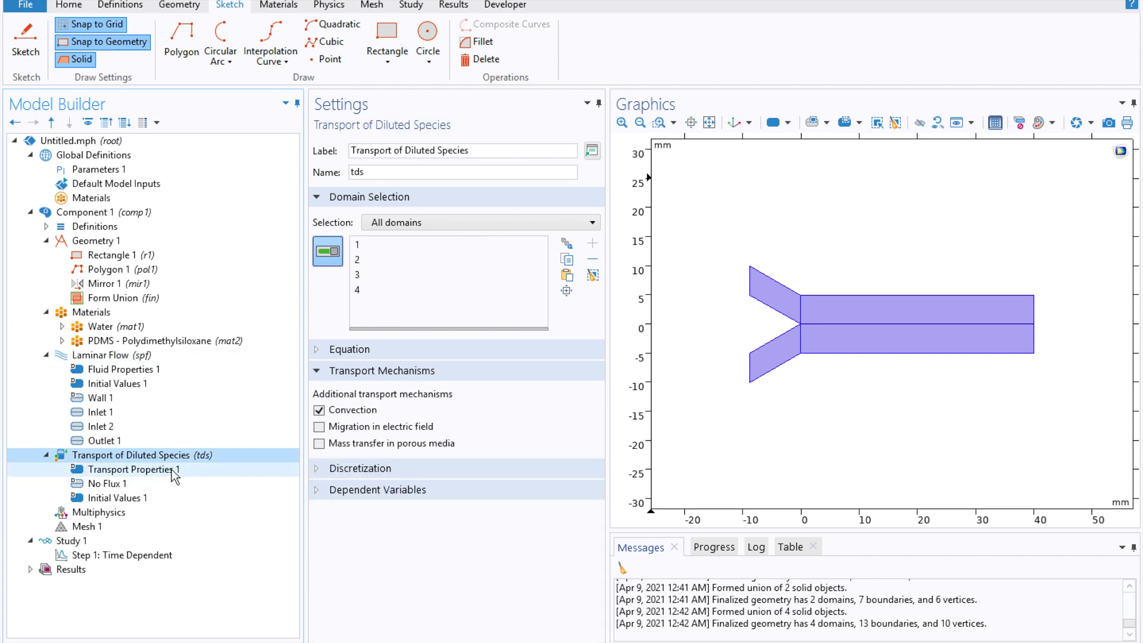
pyautogui.click(173, 469)
pyautogui.moveTo(593, 406); pyautogui.dragTo(595, 502)
pyautogui.click(373, 430)
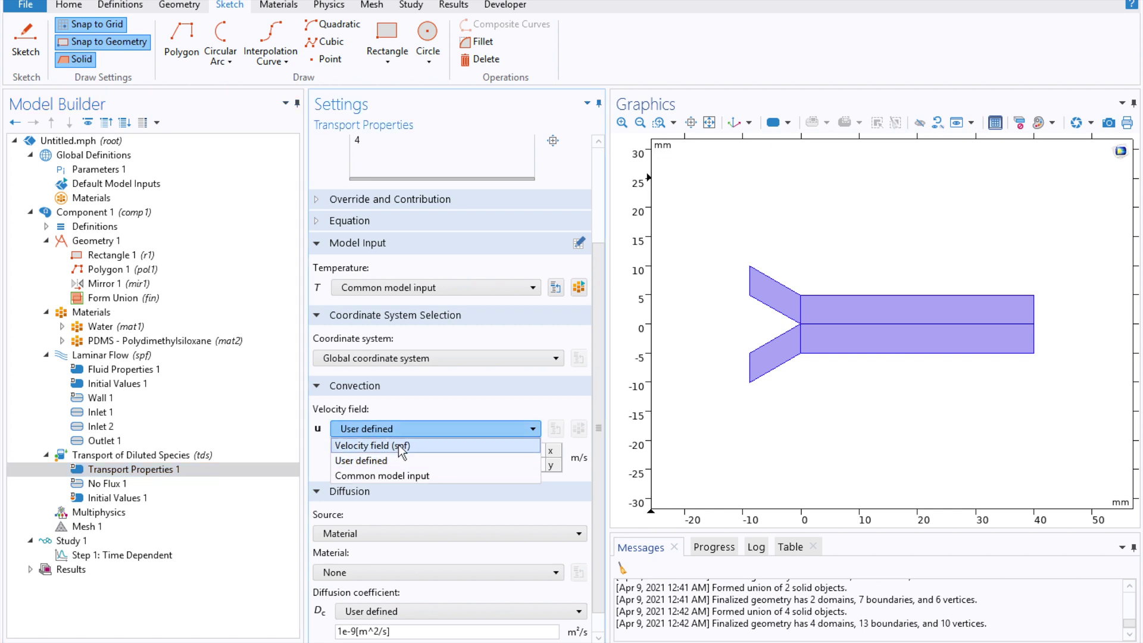
pyautogui.click(418, 444)
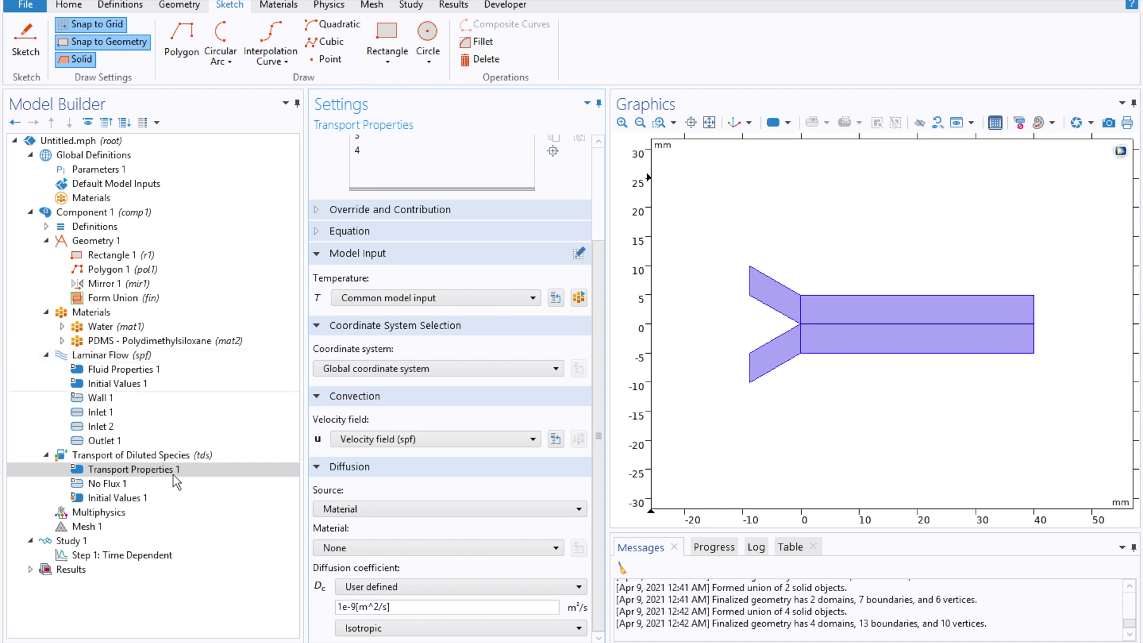
# - Set the number of species to 2 and rename the first concentration to c1
pyautogui.click(152, 456)
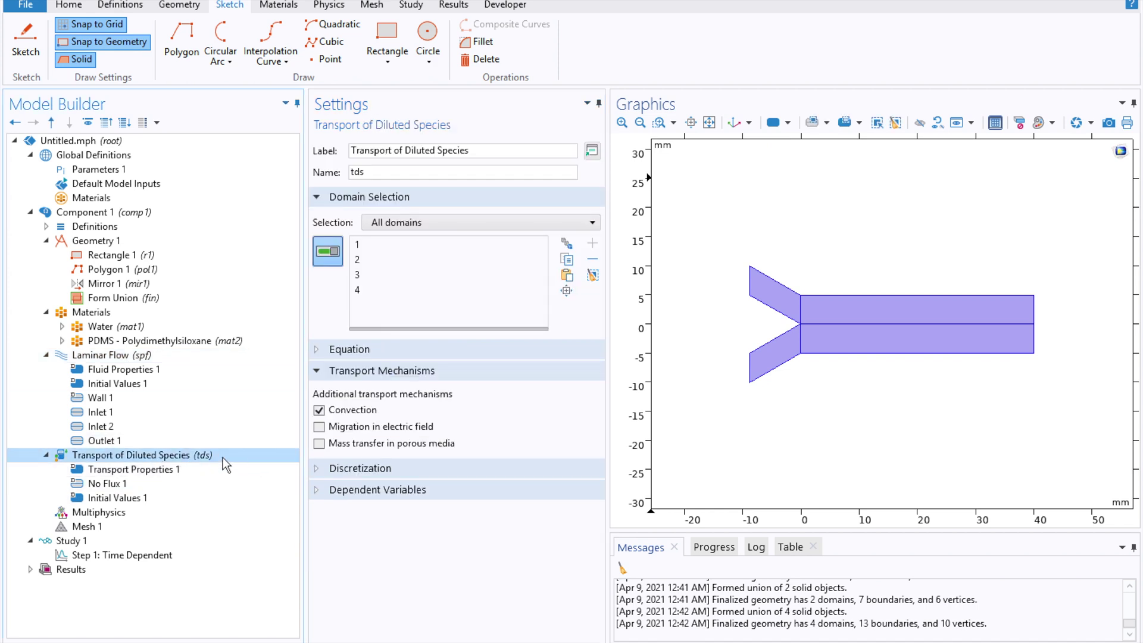
pyautogui.click(331, 490)
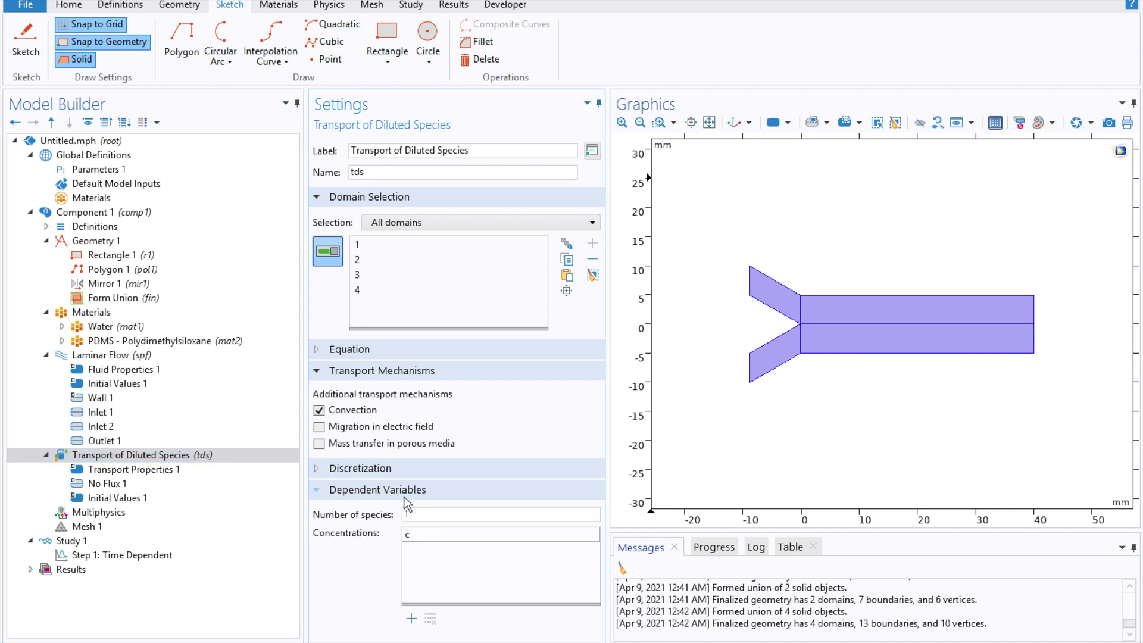
pyautogui.click(432, 514)
pyautogui.press('BackSpace')
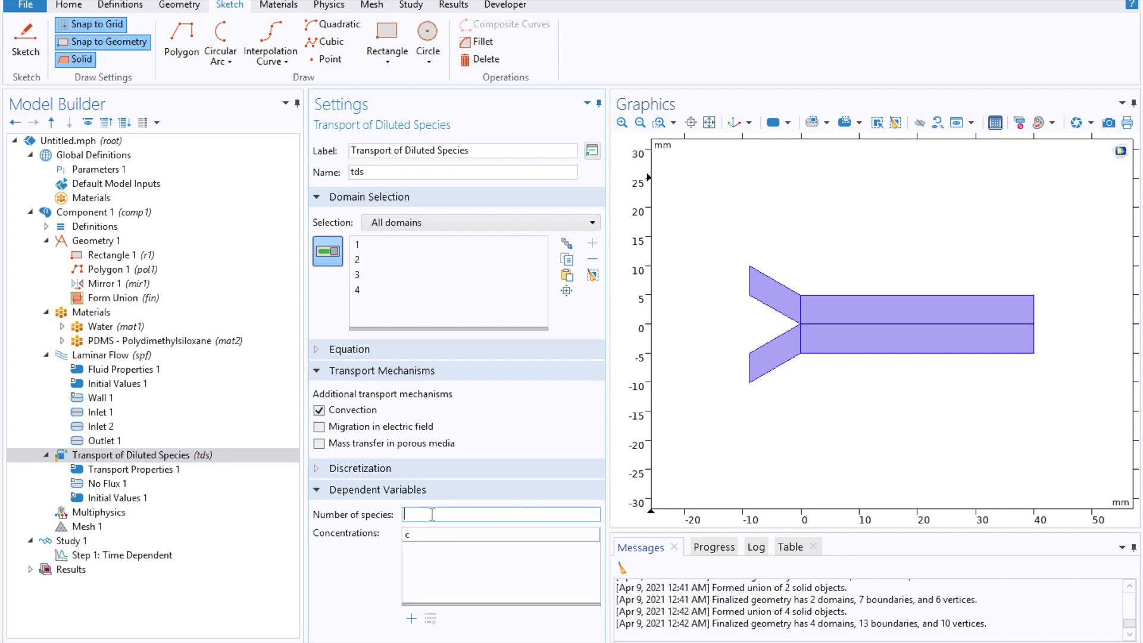
pyautogui.write('2')
pyautogui.click(460, 570)
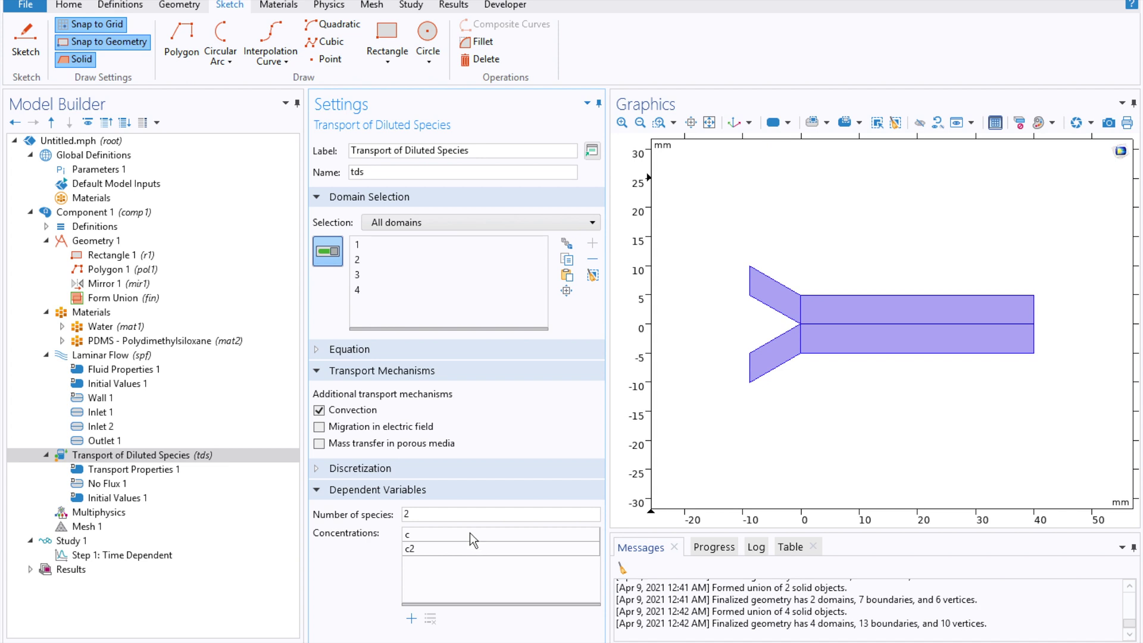
pyautogui.doubleClick(447, 534)
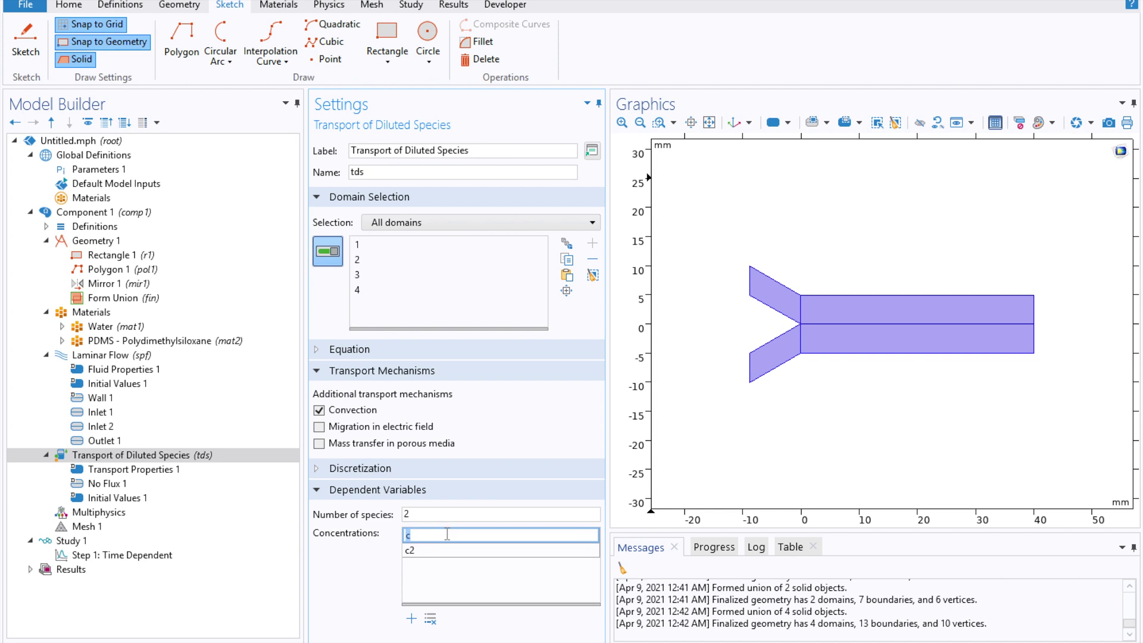
pyautogui.write('c1')
pyautogui.press('Return')
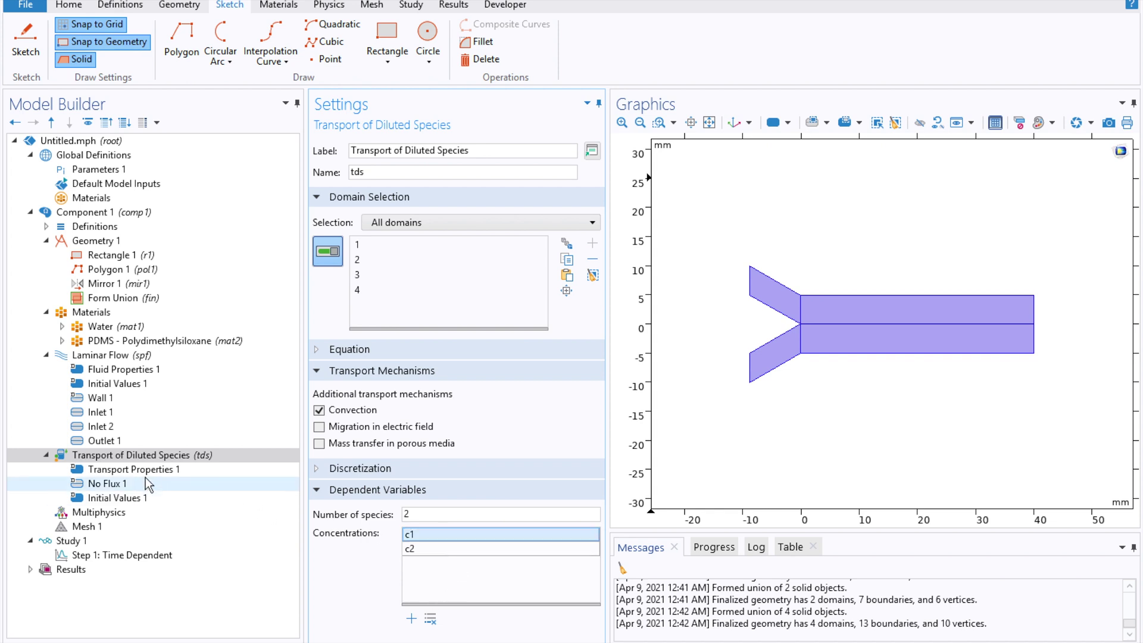
pyautogui.click(164, 456)
# - Add Concentration 1, Concentration 2 and an Outflow on the right-end boundaries 12 and 13
pyautogui.rightClick(164, 456)
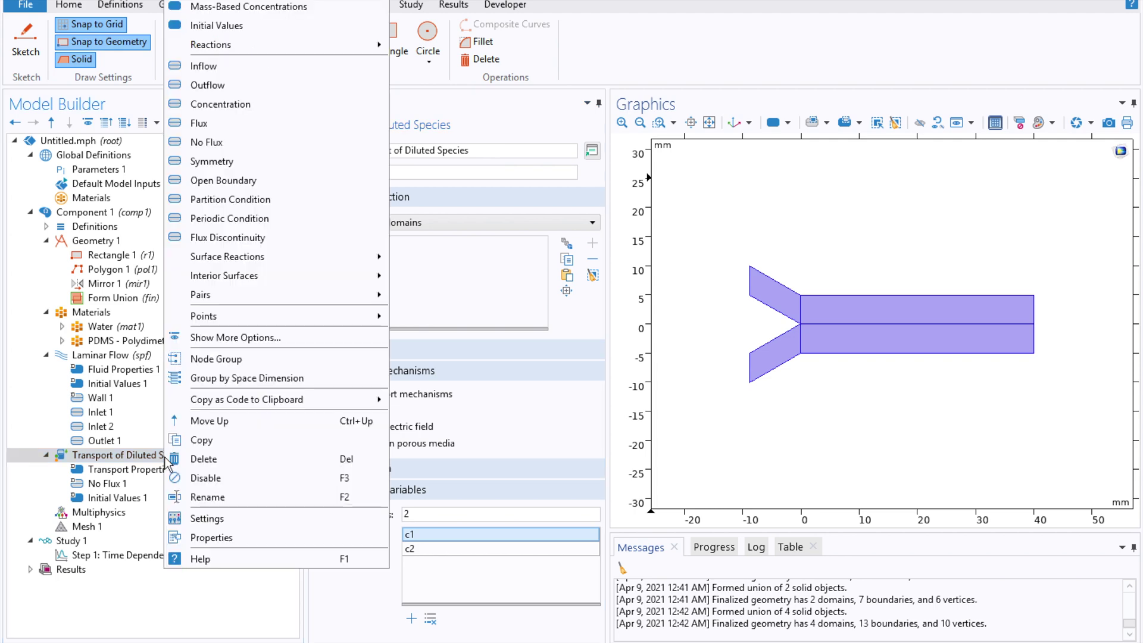
pyautogui.click(255, 105)
pyautogui.click(163, 459)
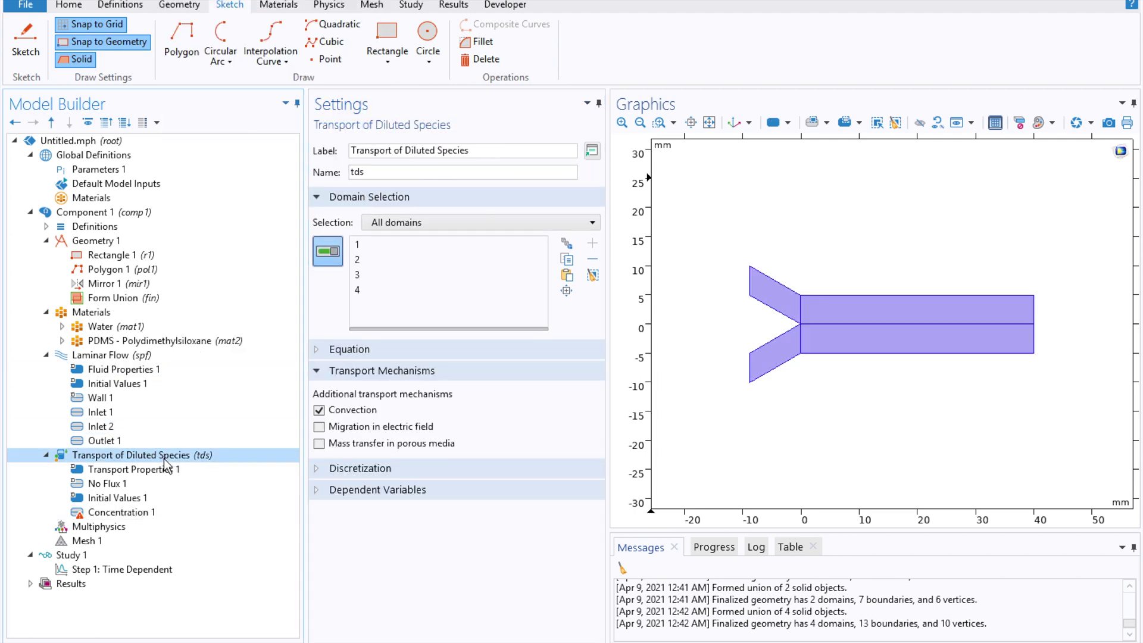
pyautogui.rightClick(163, 458)
pyautogui.click(230, 105)
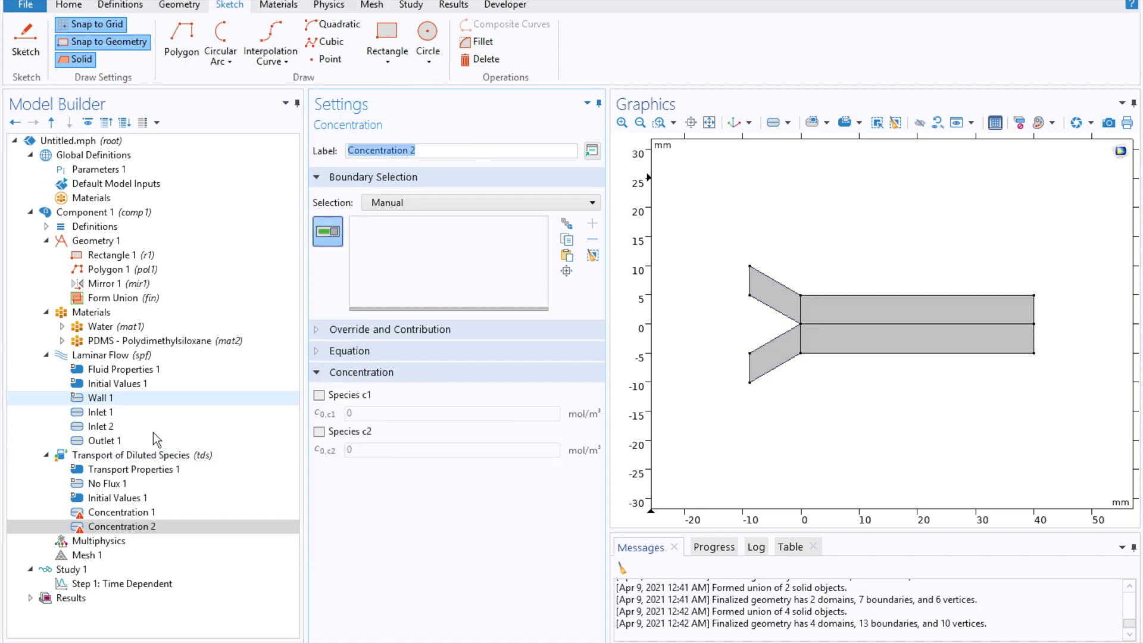
pyautogui.click(137, 458)
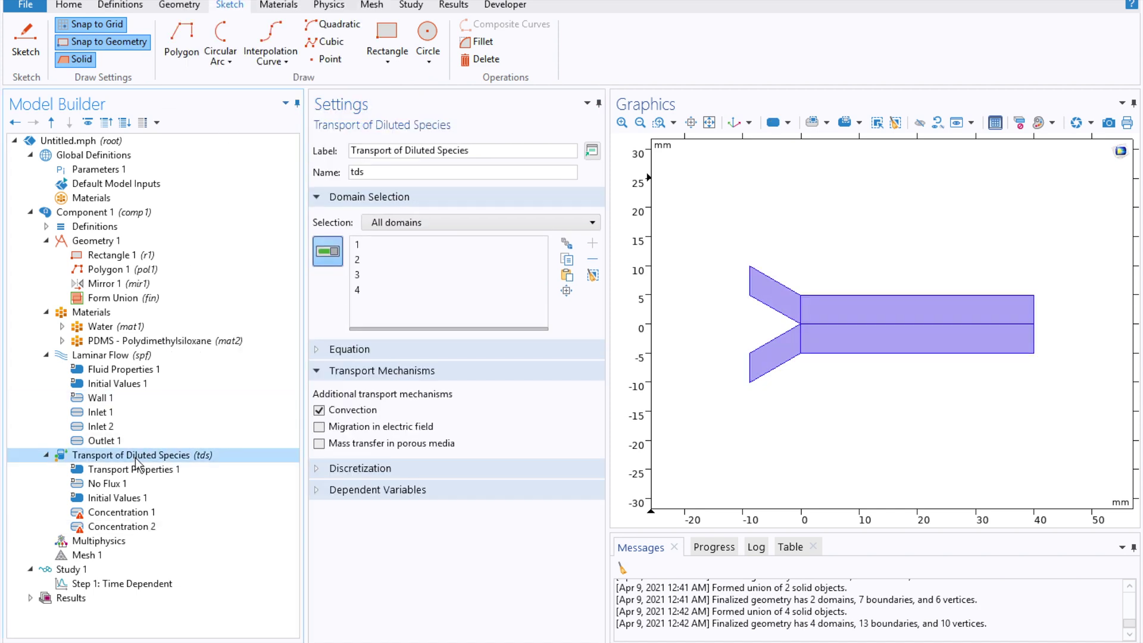
pyautogui.rightClick(135, 458)
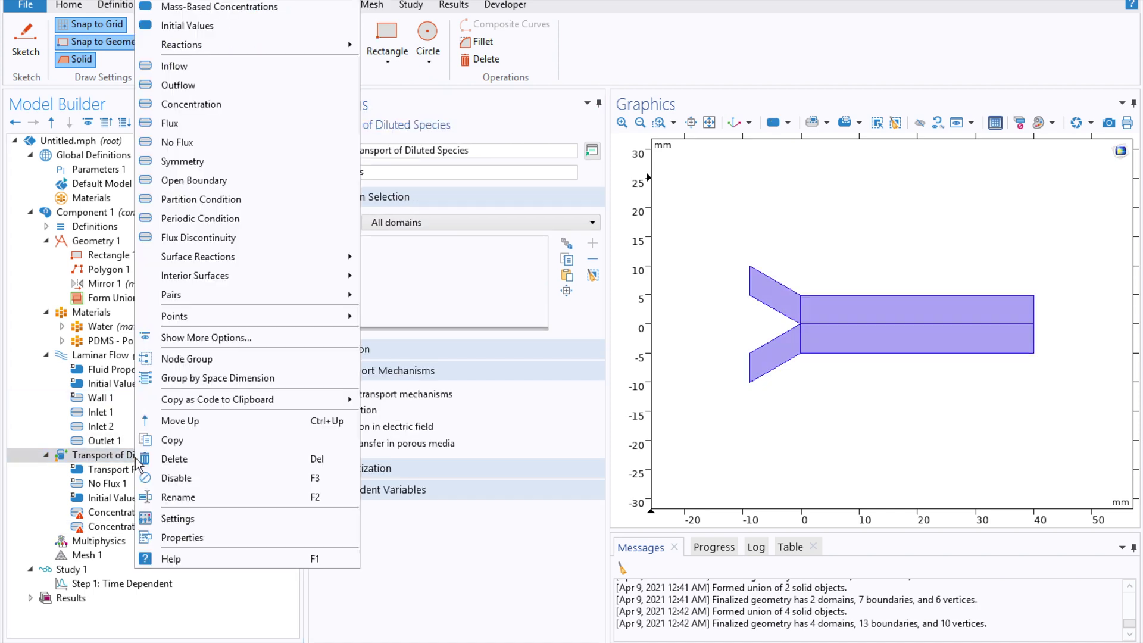
pyautogui.click(209, 87)
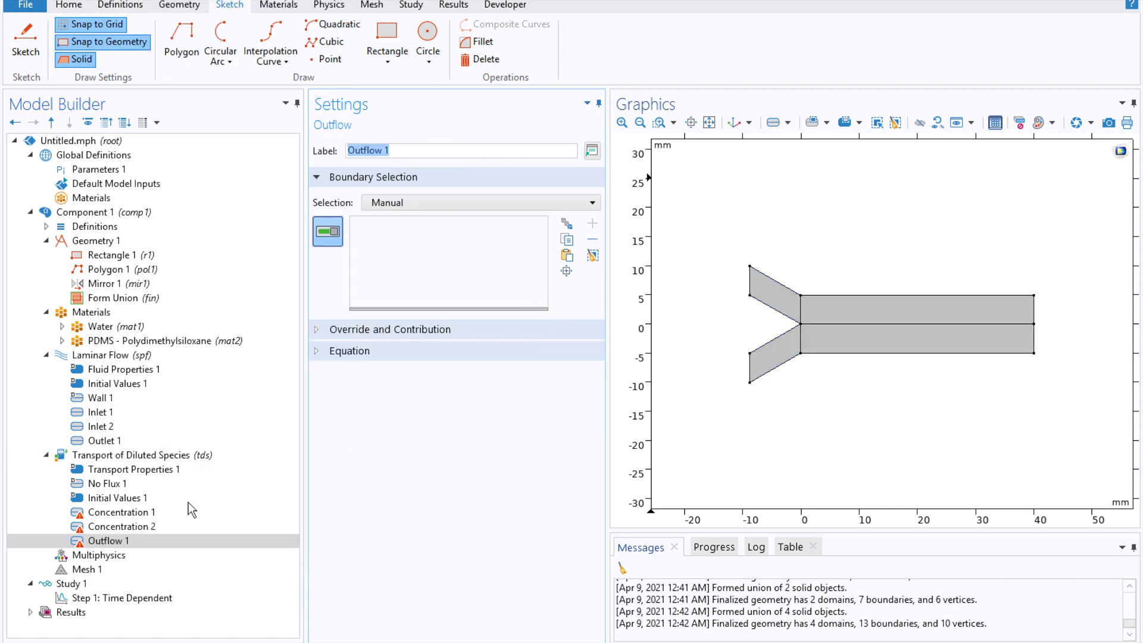
pyautogui.click(1034, 312)
pyautogui.click(1034, 338)
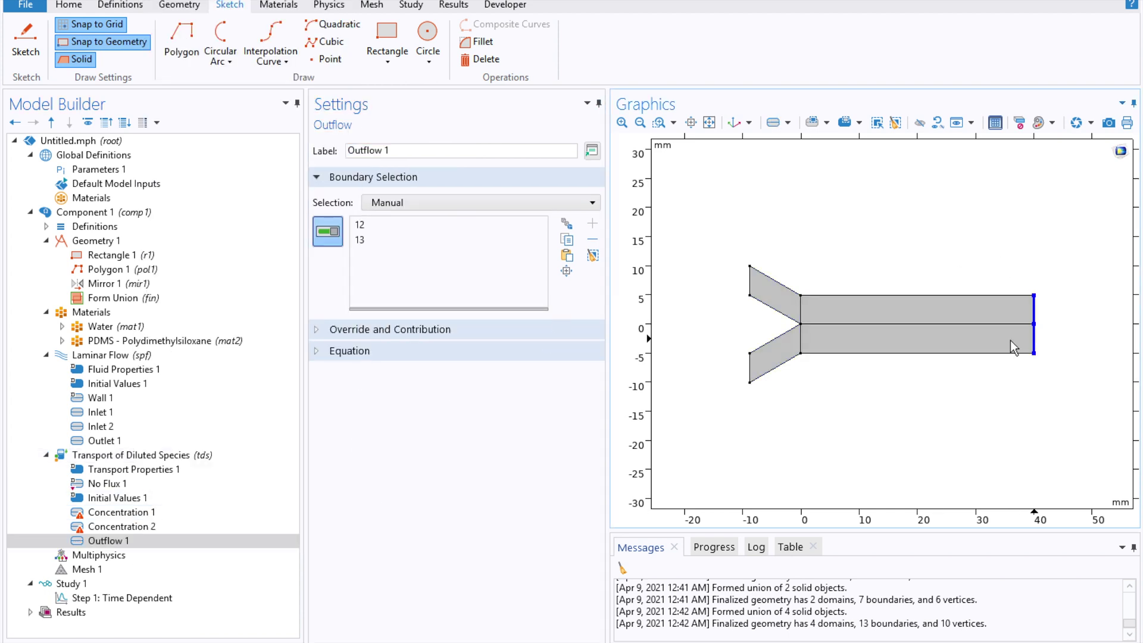
# - Prescribe c1 = c0 at the upper inlet boundary 4 in Concentration 1
pyautogui.click(130, 513)
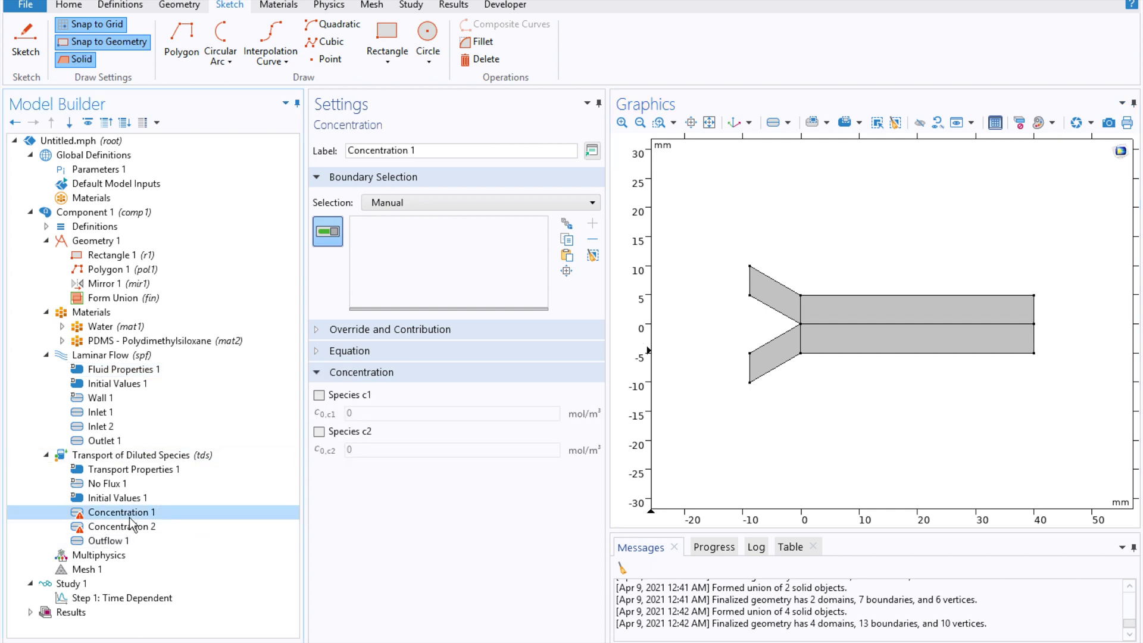
pyautogui.click(752, 283)
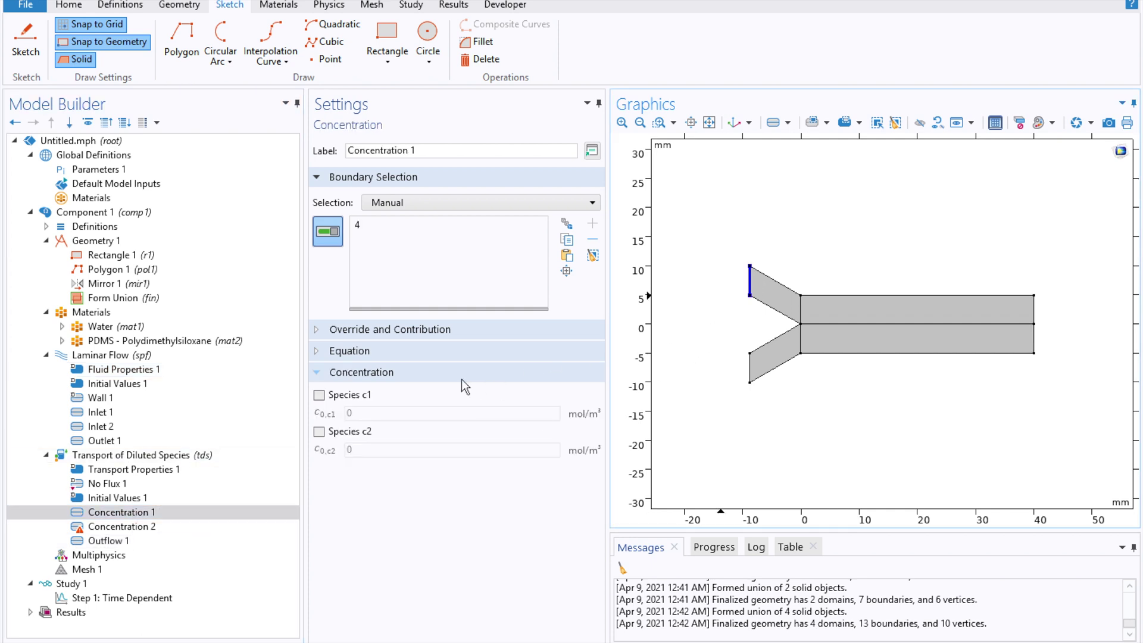
pyautogui.click(320, 395)
pyautogui.doubleClick(390, 413)
pyautogui.write('c')
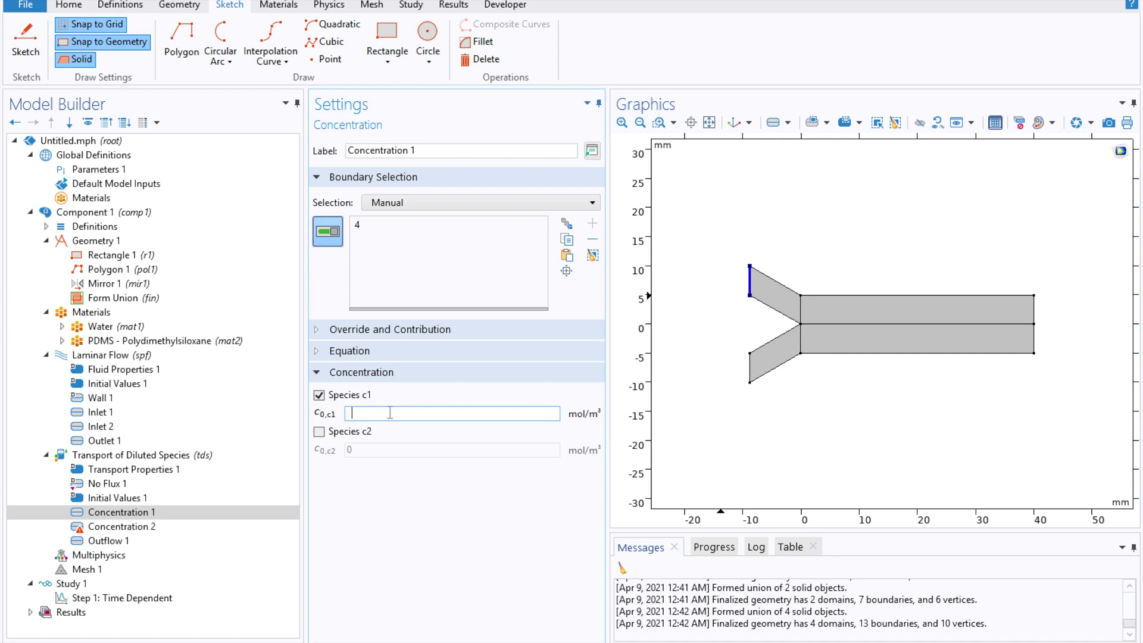
pyautogui.write('0')
# - Prescribe c2 = c0 at the lower inlet boundary 1 in Concentration 2
pyautogui.click(138, 526)
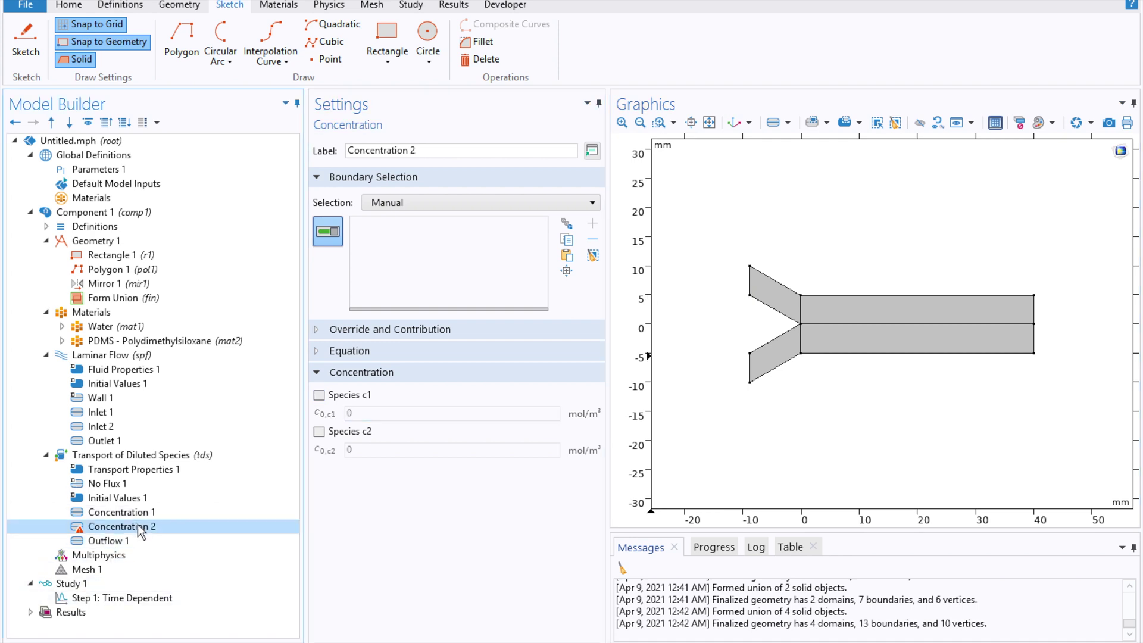
pyautogui.click(749, 368)
pyautogui.click(319, 430)
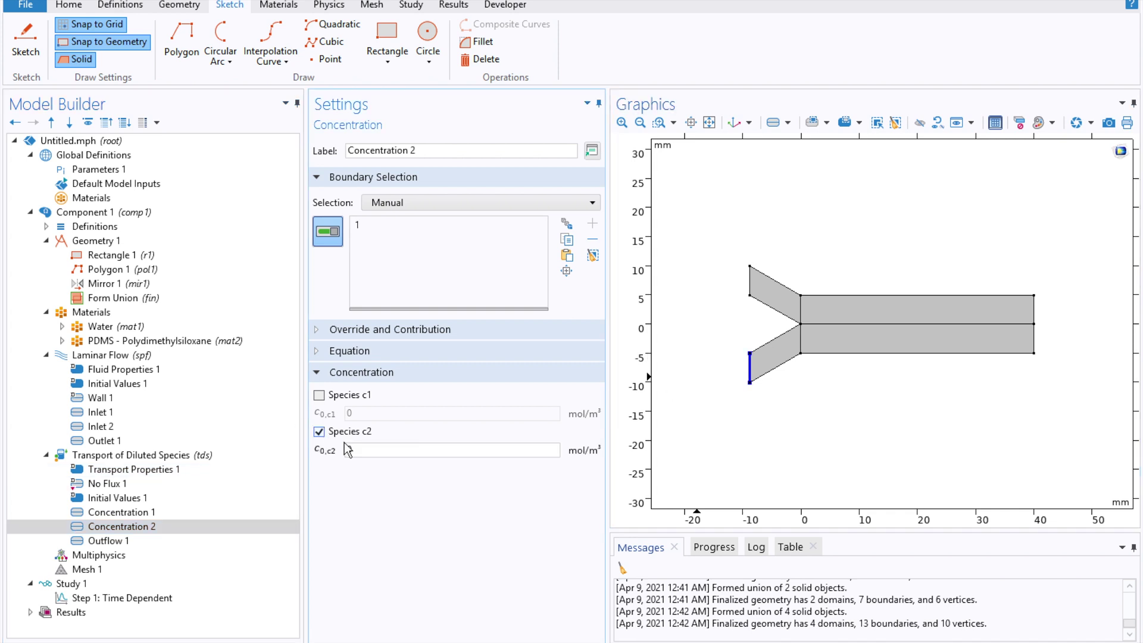
pyautogui.click(378, 450)
pyautogui.press('BackSpace')
pyautogui.write('c0')
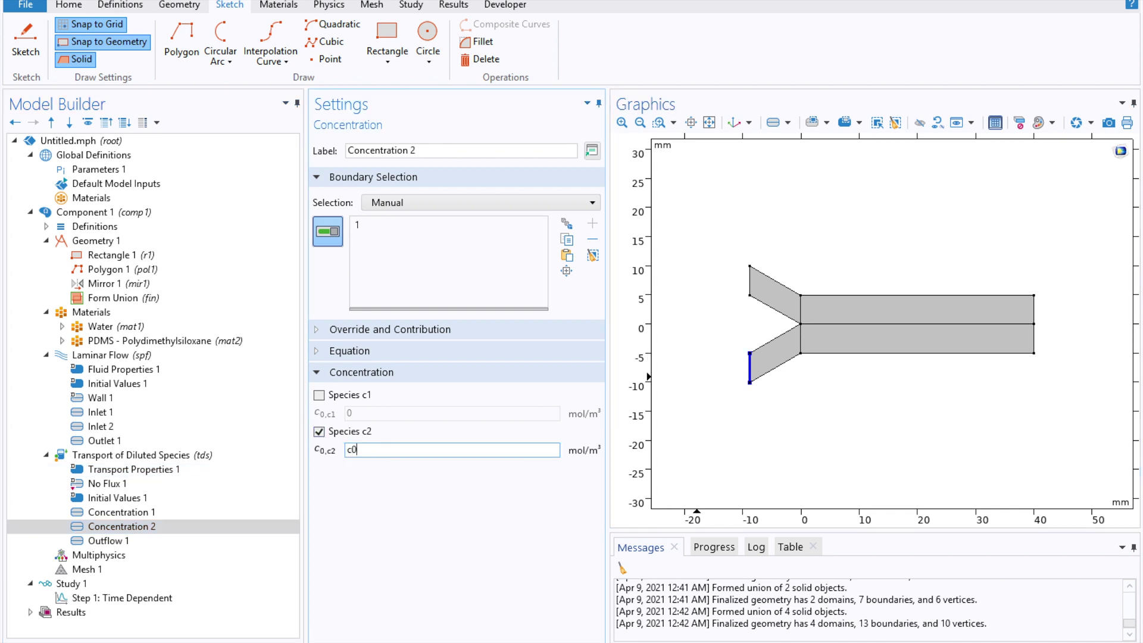
pyautogui.click(95, 169)
# - Define global parameter c0 as 10[uM]
pyautogui.click(360, 319)
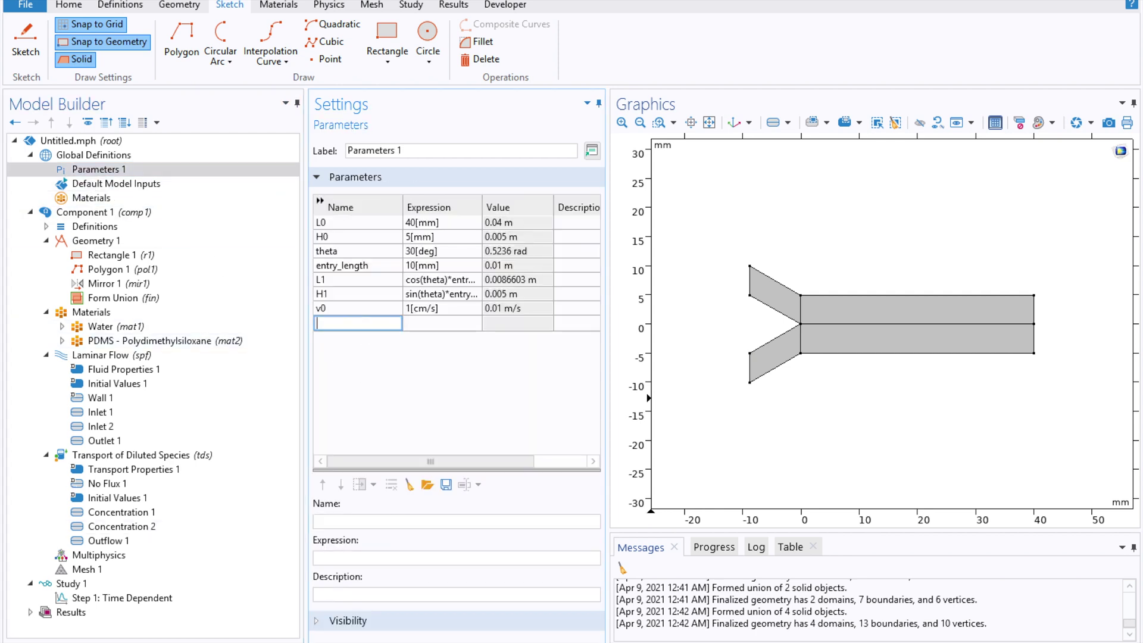
pyautogui.write('c0')
pyautogui.press('Tab')
pyautogui.write('10')
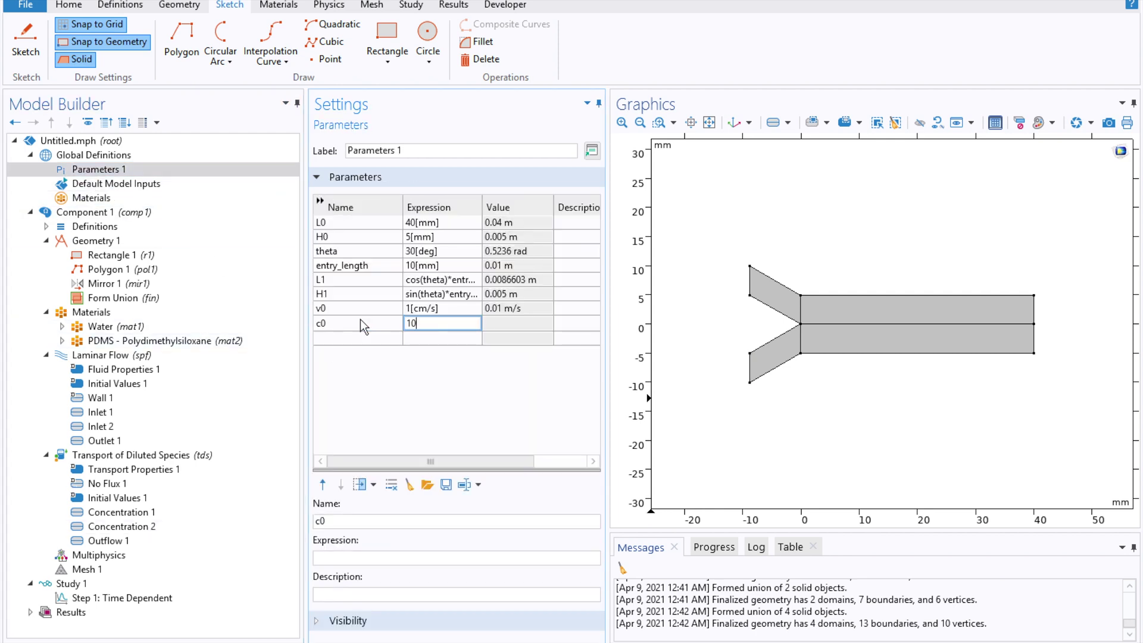
pyautogui.write('[uM]')
pyautogui.press('Return')
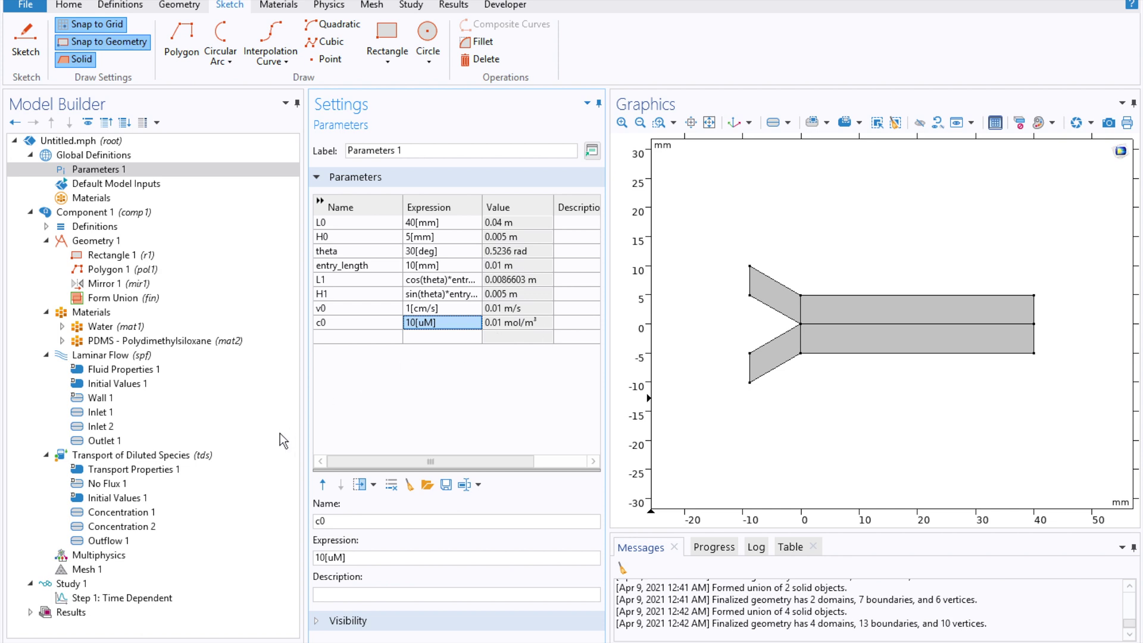
# - Check that diffusion coefficients Dc1 and Dc2 in Transport Properties 1 are 1e-9[m^2/s]
pyautogui.click(159, 456)
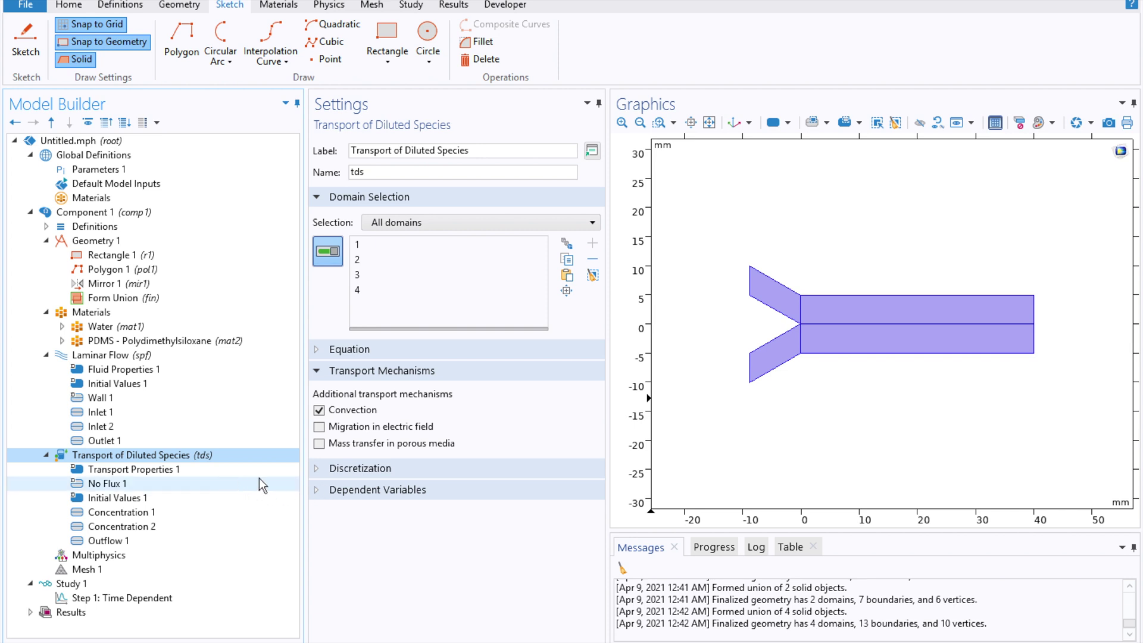
pyautogui.click(181, 470)
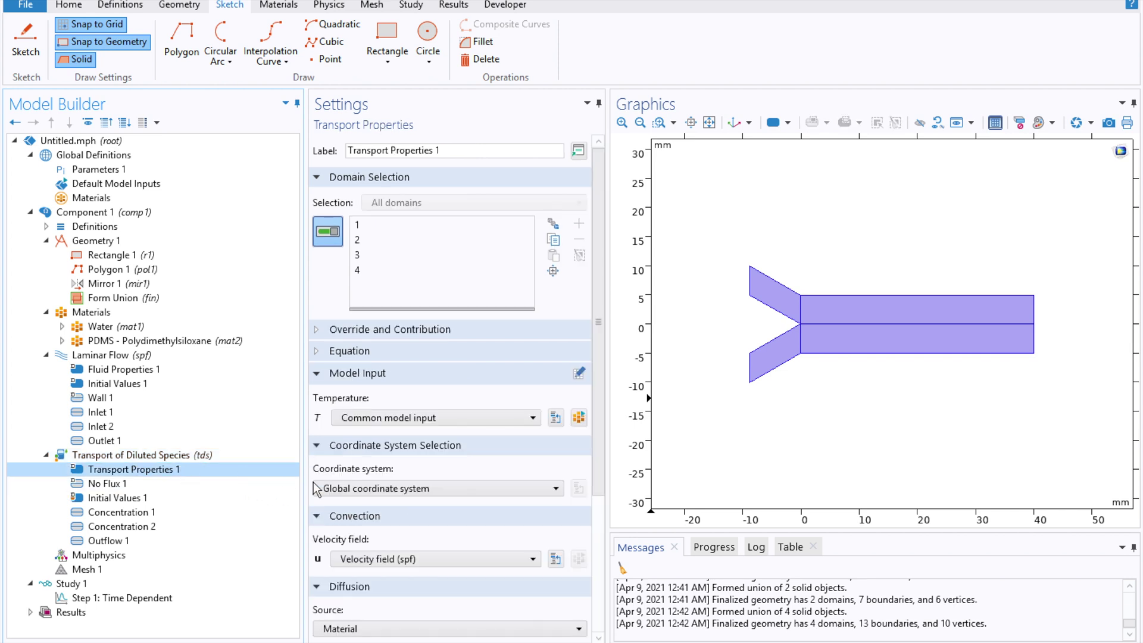
pyautogui.moveTo(600, 409); pyautogui.dragTo(577, 581)
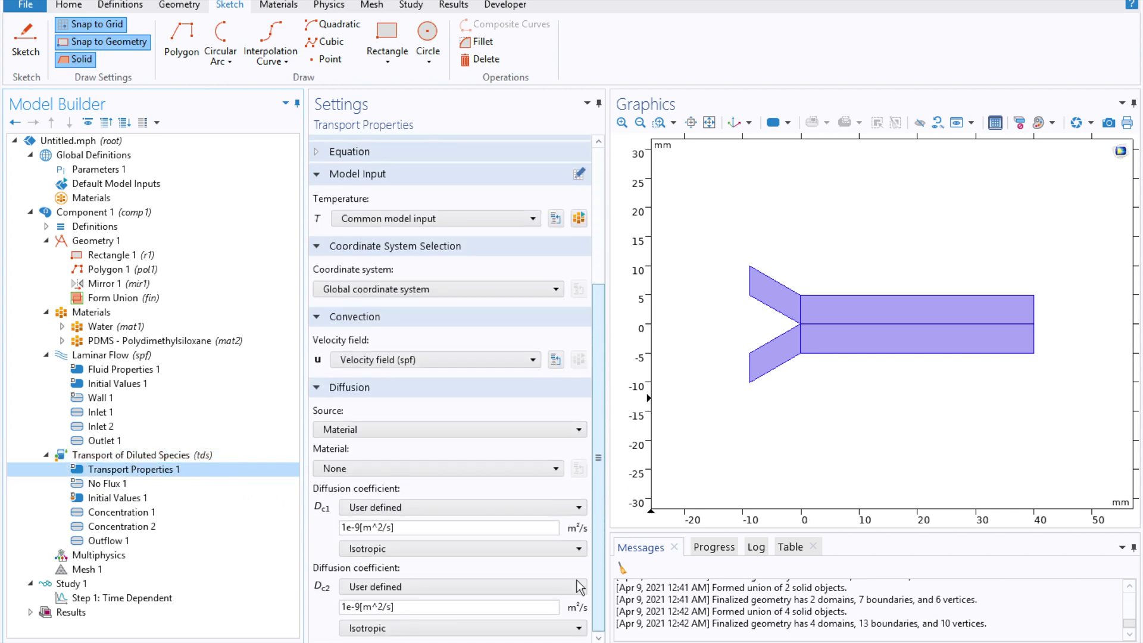
pyautogui.click(462, 528)
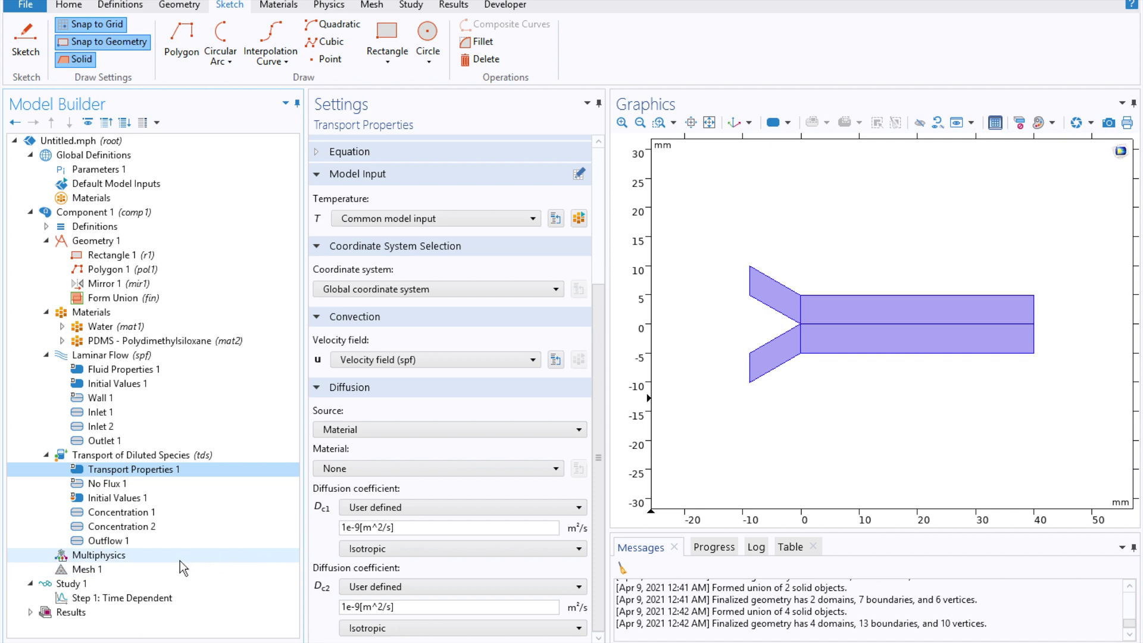
# - Set Mesh 1 element size to Finer and build the mesh
pyautogui.click(151, 573)
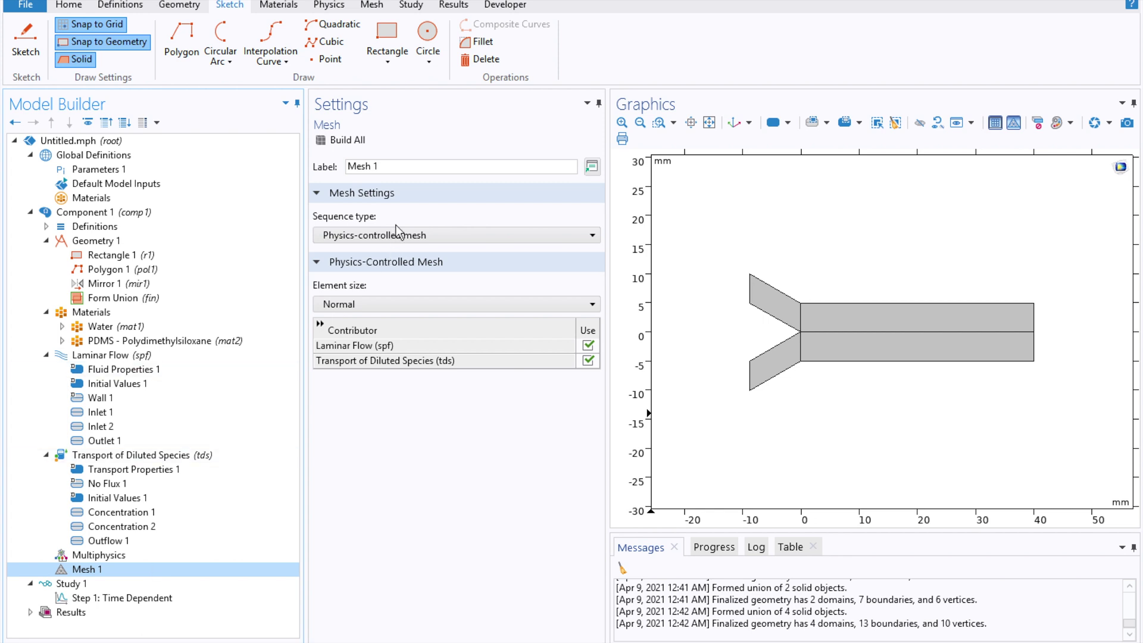
pyautogui.click(388, 307)
pyautogui.click(373, 349)
pyautogui.click(350, 140)
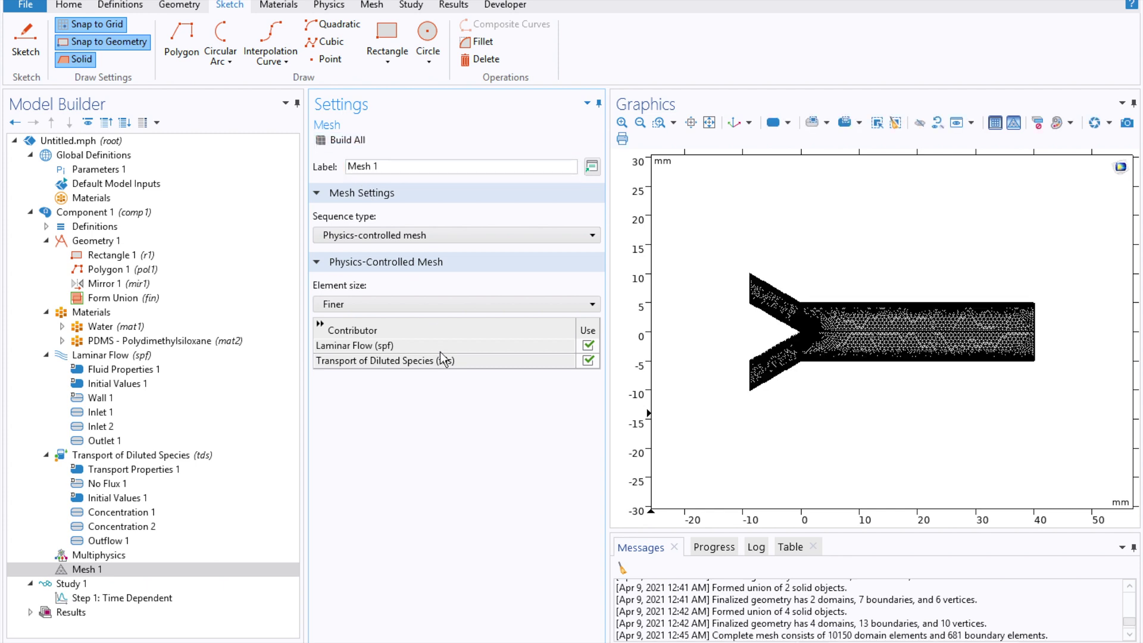
# - Set the Time Dependent output times to range(0,0.05,10) and compute the study
pyautogui.click(104, 598)
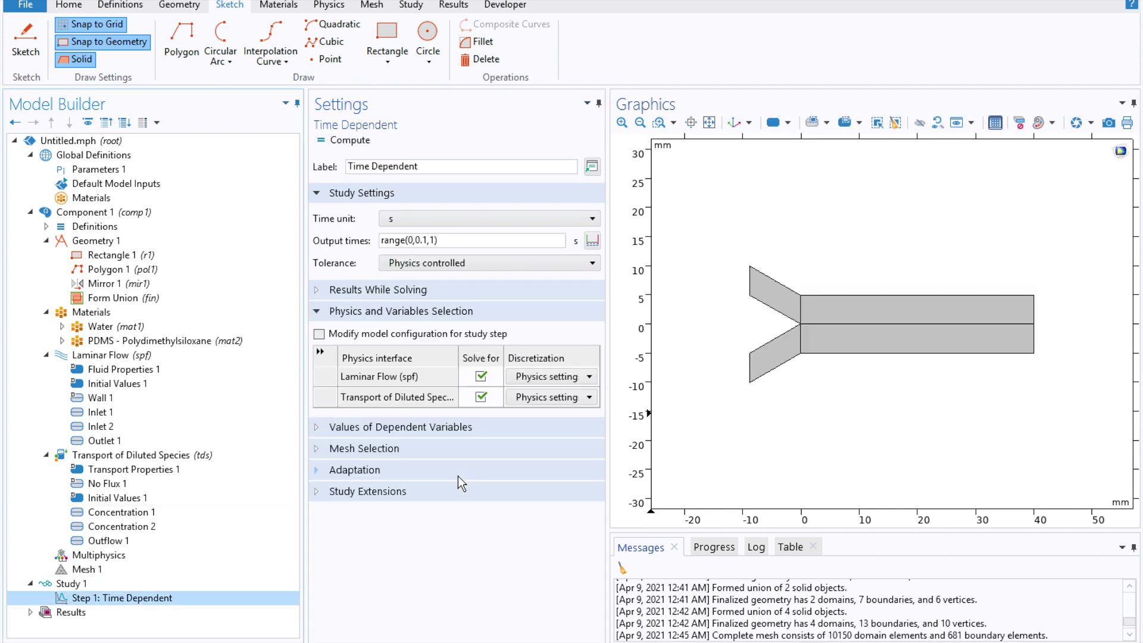
pyautogui.click(478, 242)
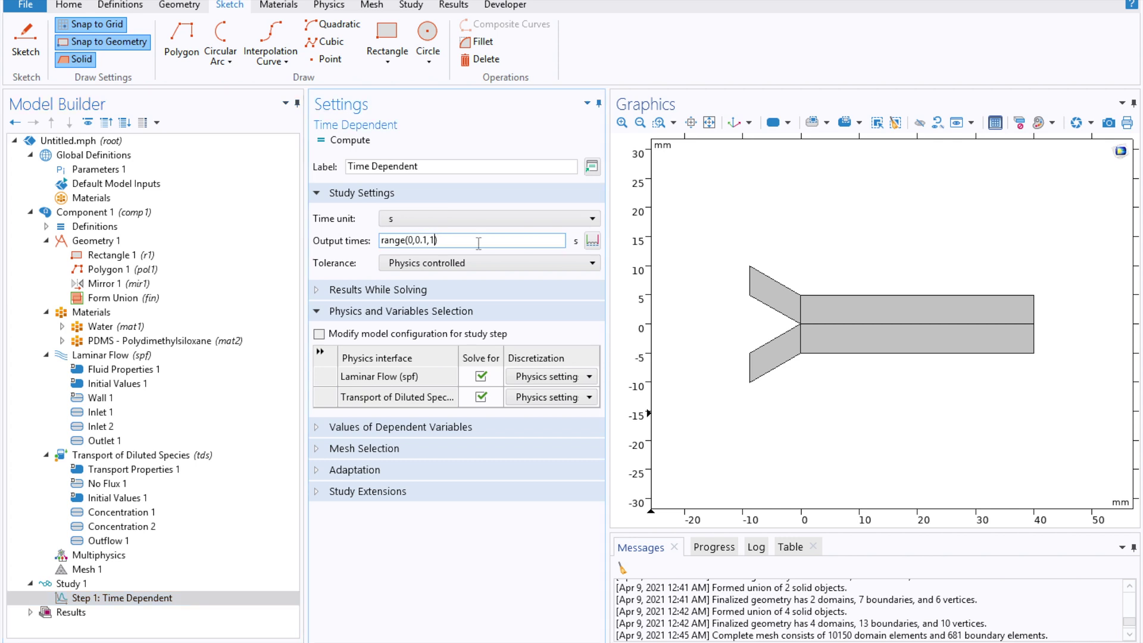
pyautogui.press('Left')
pyautogui.write('0')
pyautogui.click(428, 240)
pyautogui.write('0')
pyautogui.press('BackSpace')
pyautogui.write('0')
pyautogui.press('Delete')
pyautogui.write('5')
pyautogui.press('Tab')
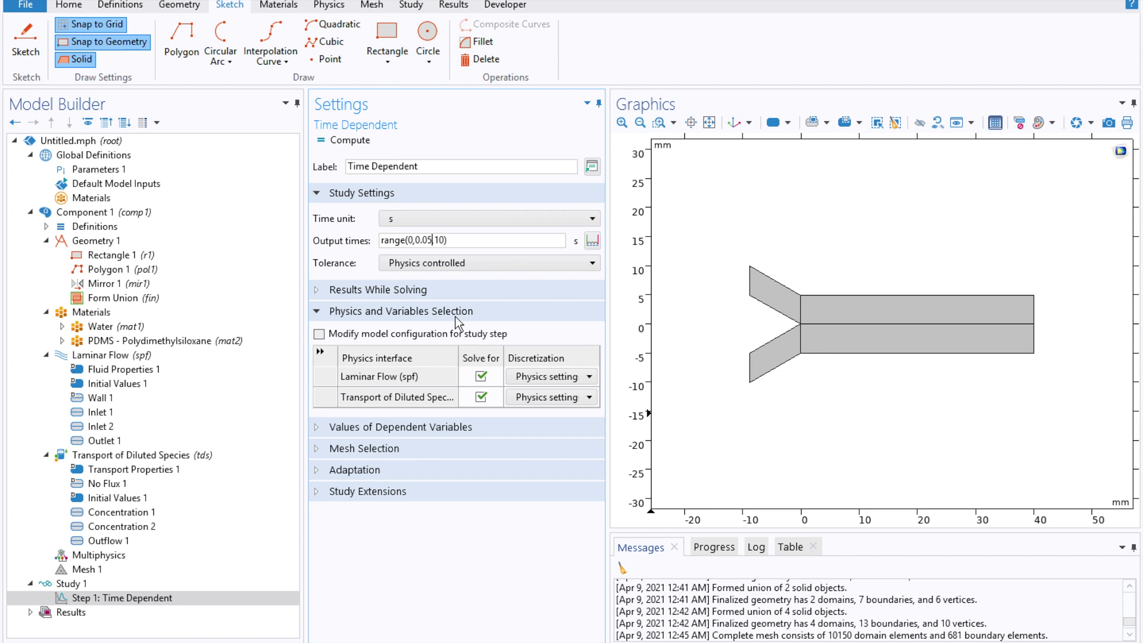
pyautogui.click(360, 140)
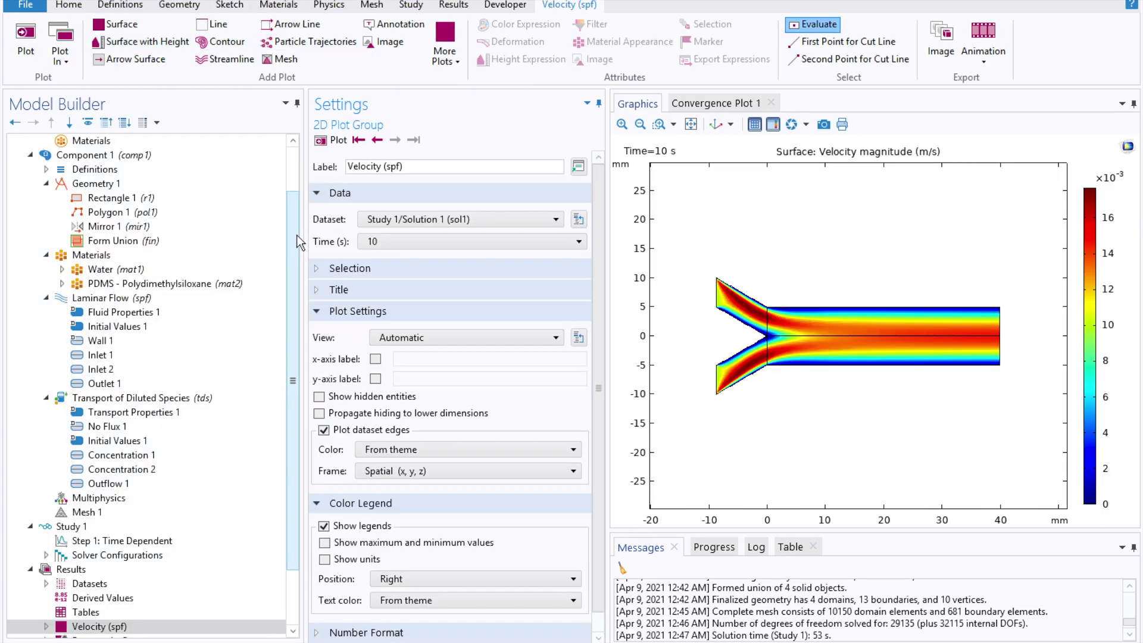
# - Review the Velocity (spf), Pressure (spf) and Concentration c1 (tds) plots at 10 s
pyautogui.scroll(-2, 296, 321)
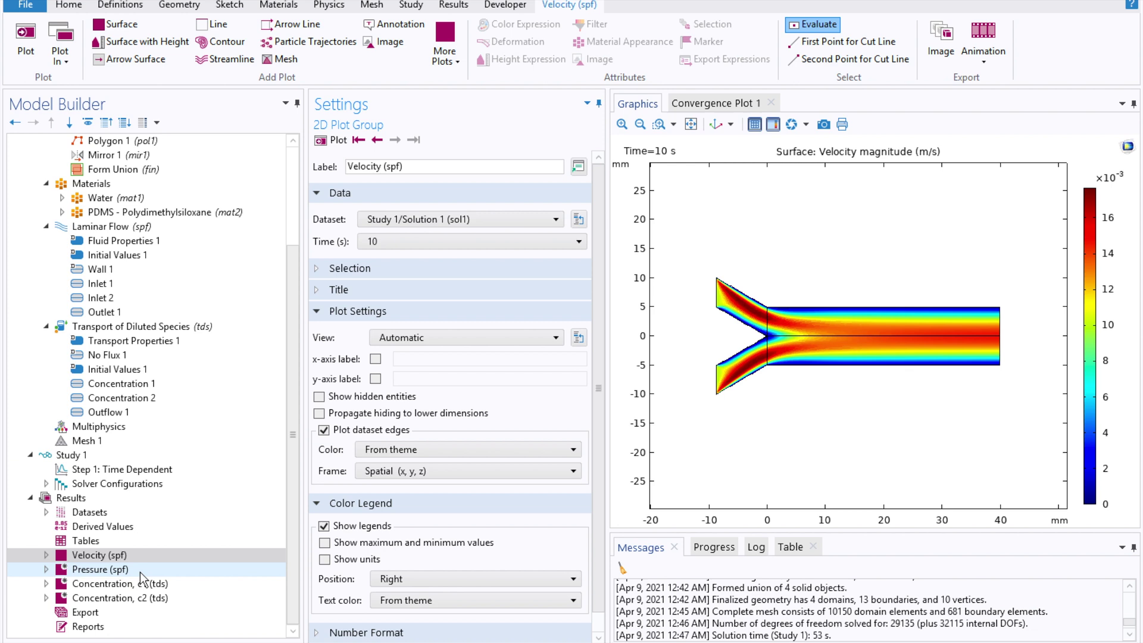
pyautogui.click(86, 558)
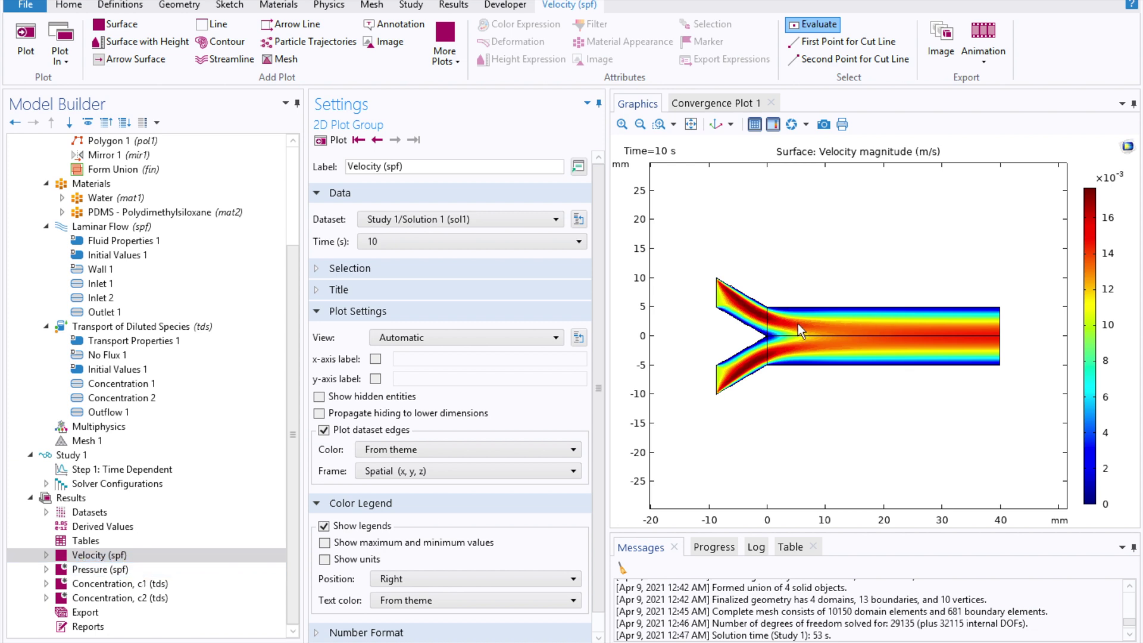
pyautogui.click(113, 569)
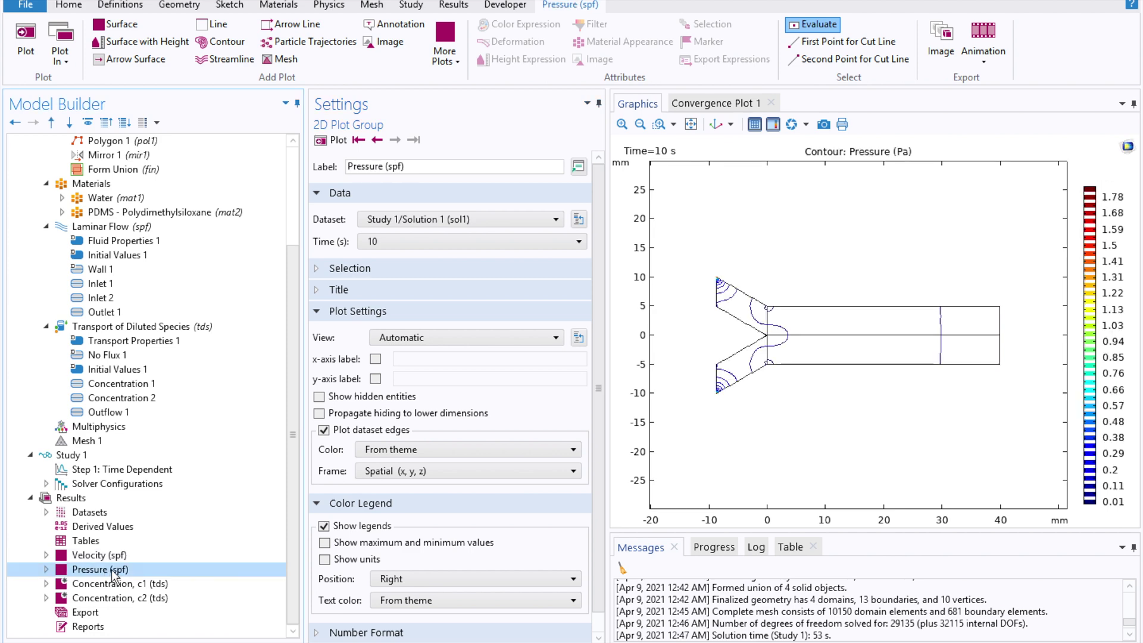
pyautogui.click(105, 584)
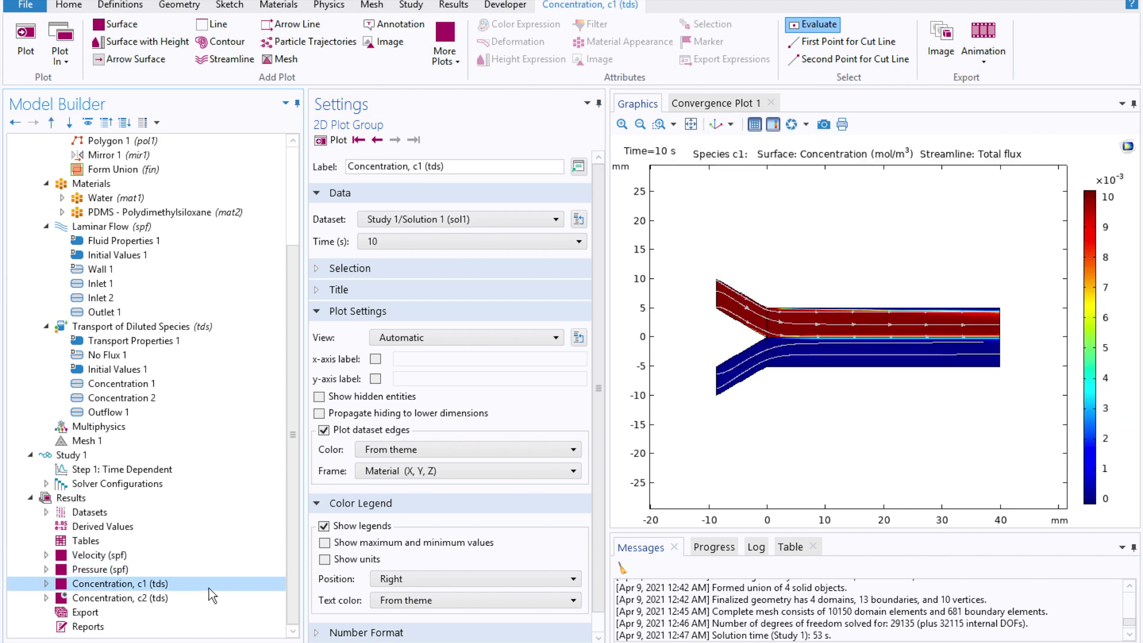
pyautogui.click(419, 240)
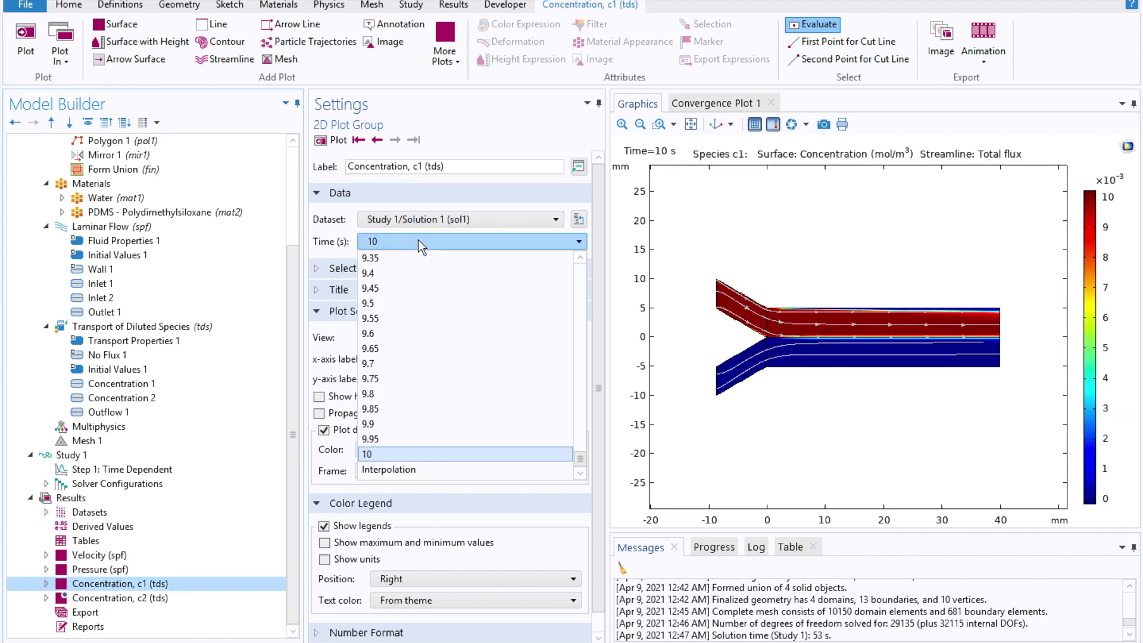
pyautogui.scroll(20, 396, 307)
# - Plot the c1 concentration at 4.4 s and then at 1.4 s
pyautogui.scroll(2, 398, 309)
pyautogui.click(395, 305)
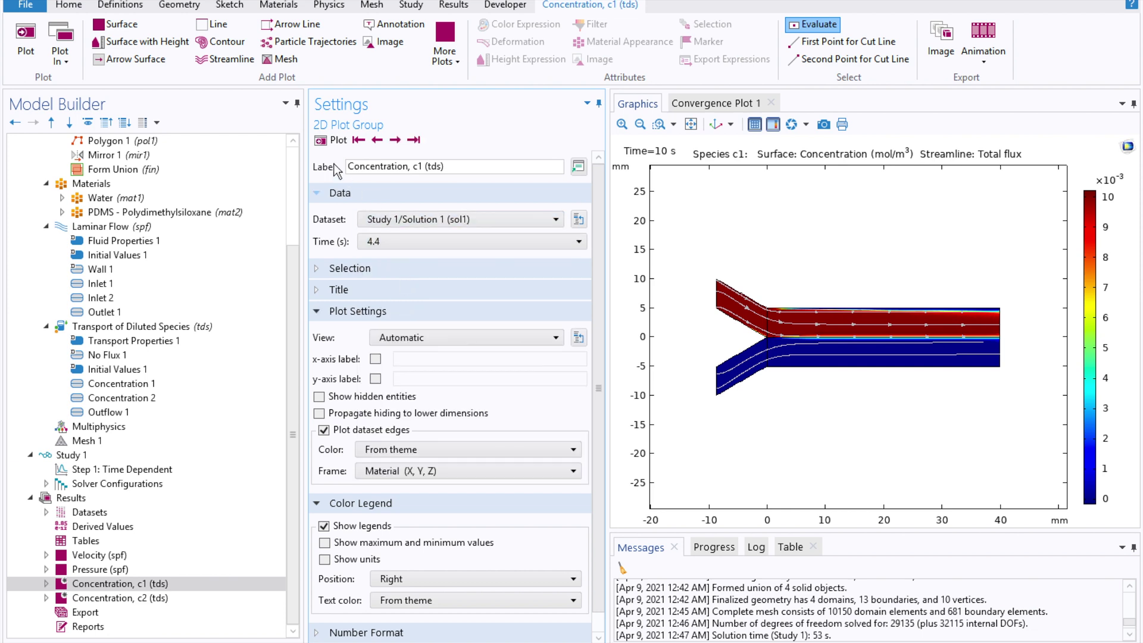
pyautogui.click(337, 140)
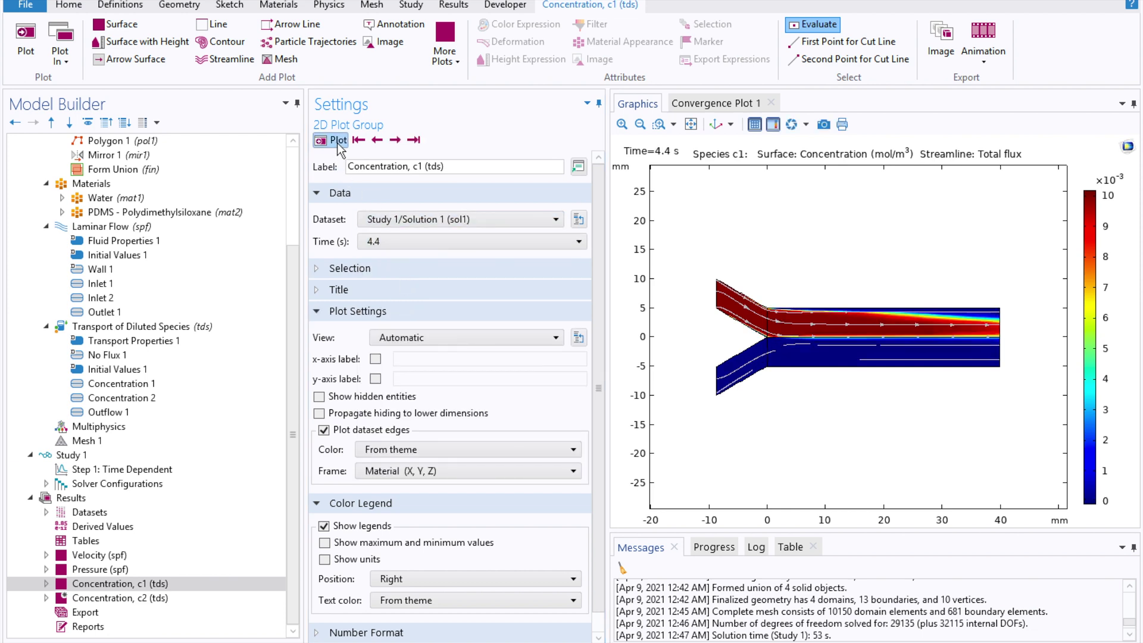
pyautogui.click(439, 240)
pyautogui.scroll(10, 463, 310)
pyautogui.scroll(6, 458, 307)
pyautogui.click(453, 306)
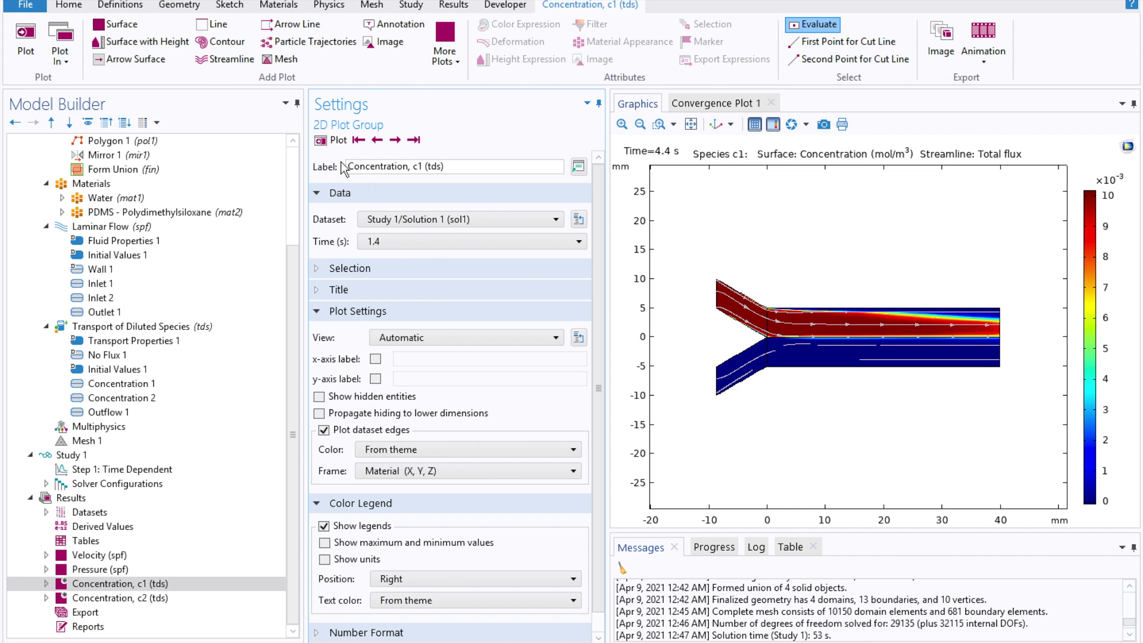
pyautogui.click(329, 144)
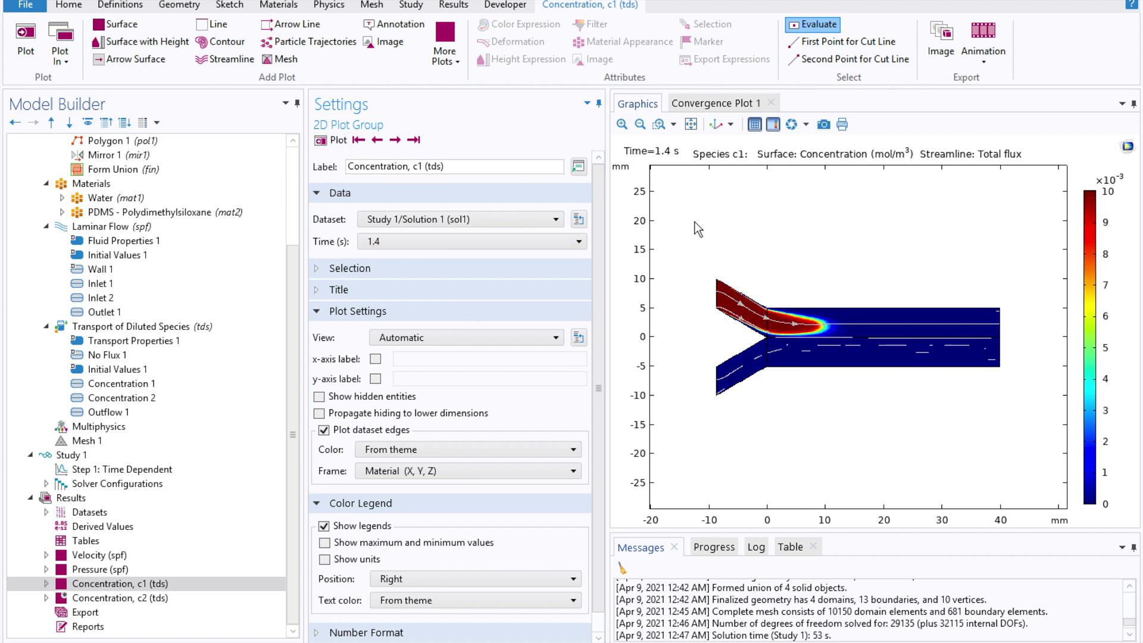
# - Create Animation 1 as a player of the c1 concentration over all stored times
pyautogui.click(992, 47)
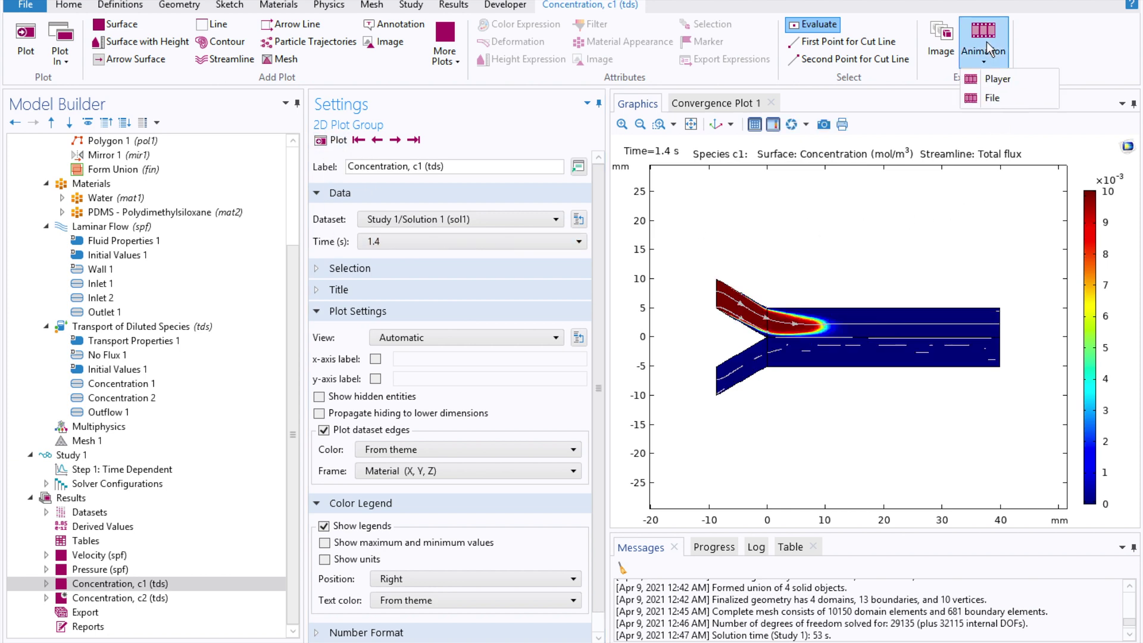
pyautogui.click(1003, 78)
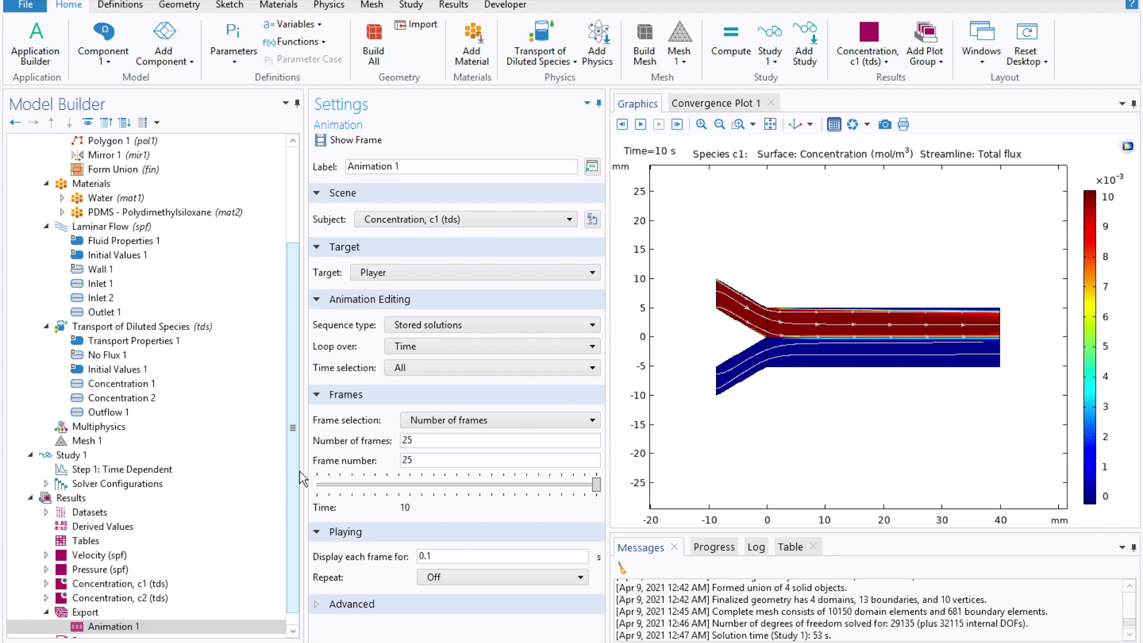
pyautogui.click(84, 512)
# - Add a Cut Line 2D dataset with both points at x = 10
pyautogui.rightClick(83, 513)
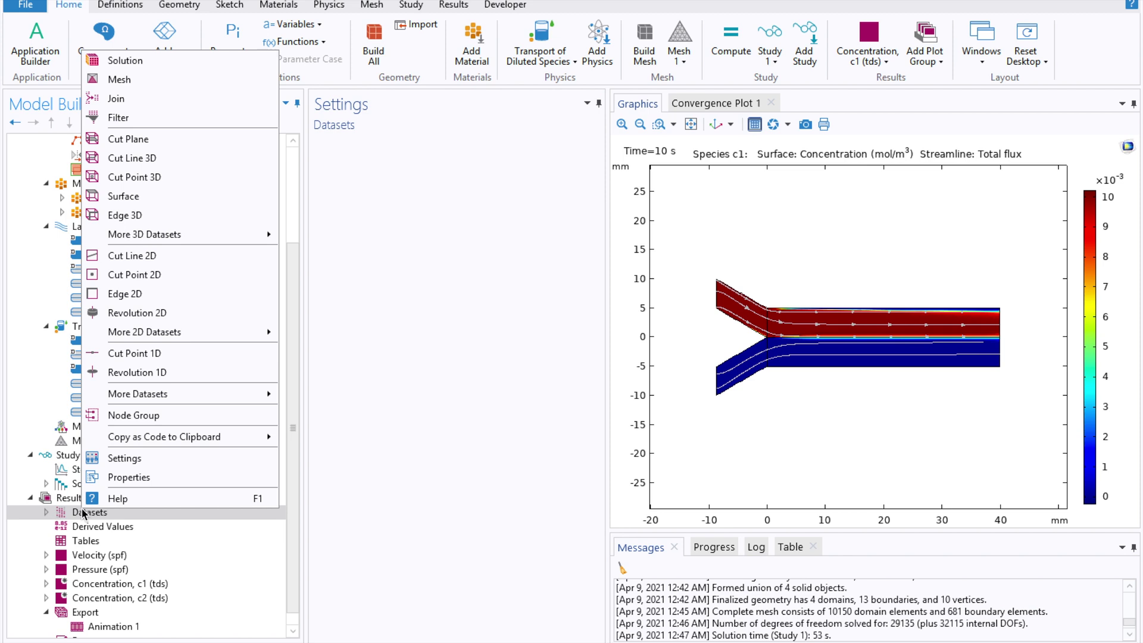
pyautogui.click(170, 256)
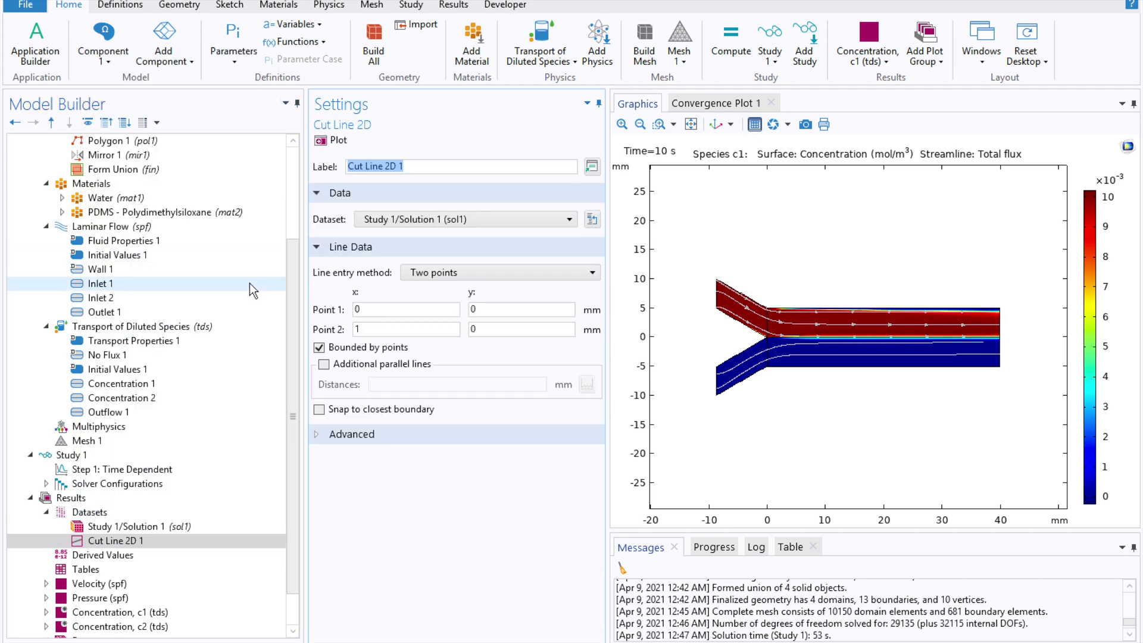
pyautogui.click(418, 308)
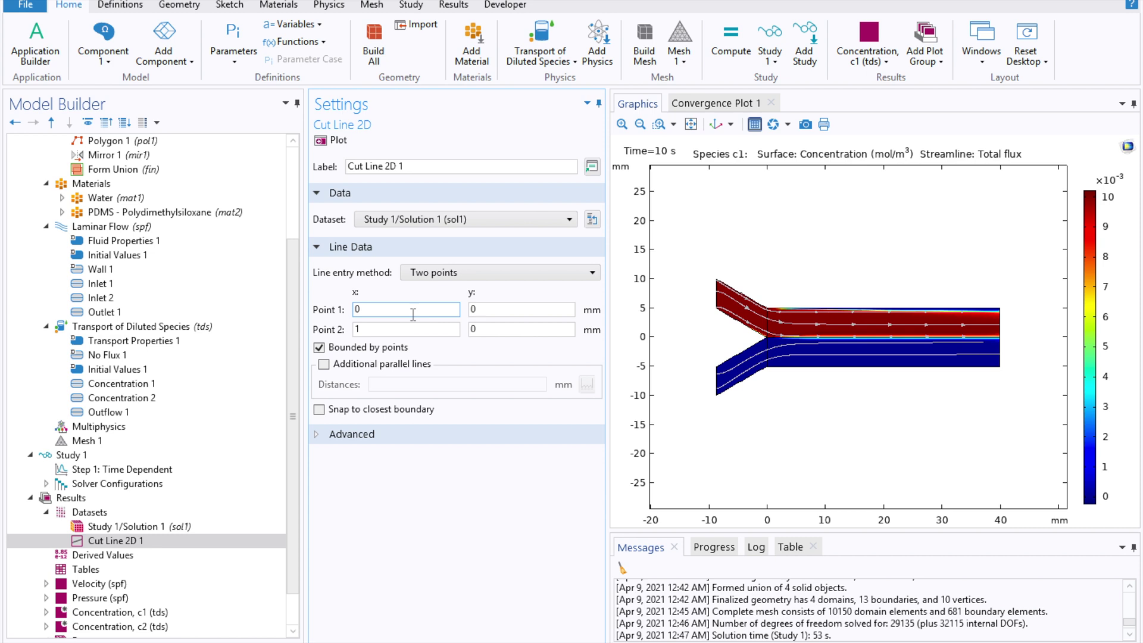
pyautogui.press('BackSpace')
pyautogui.write('10')
pyautogui.click(397, 330)
pyautogui.write('1')
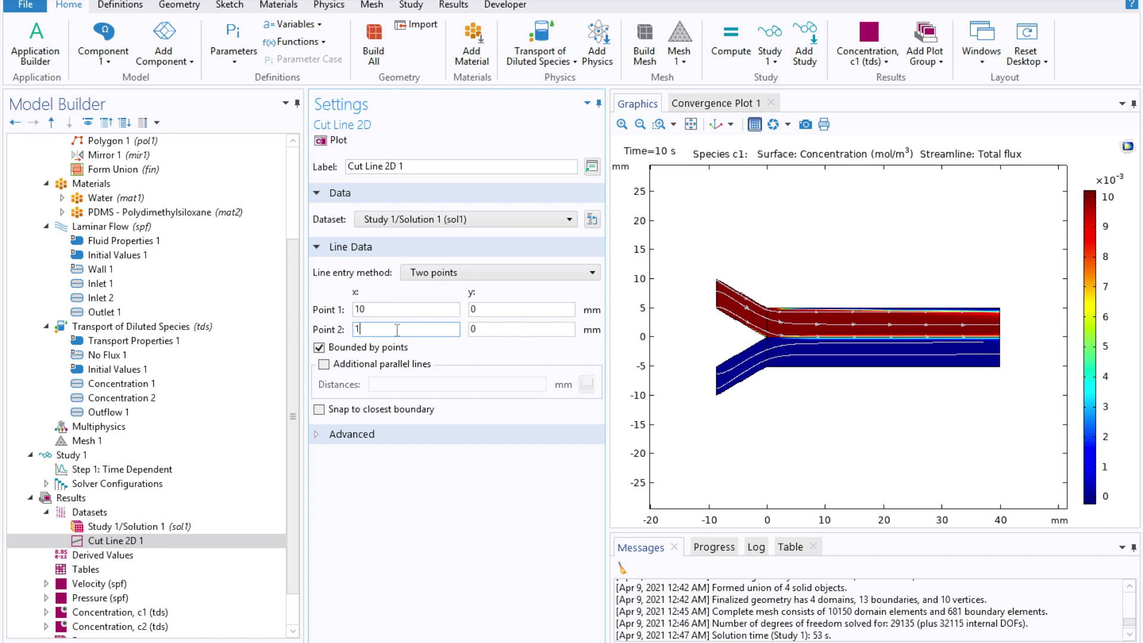
pyautogui.write('0')
# - Set the cut line's y range from -10 to 10 and plot it on the channel
pyautogui.press('BackSpace')
pyautogui.write('-10')
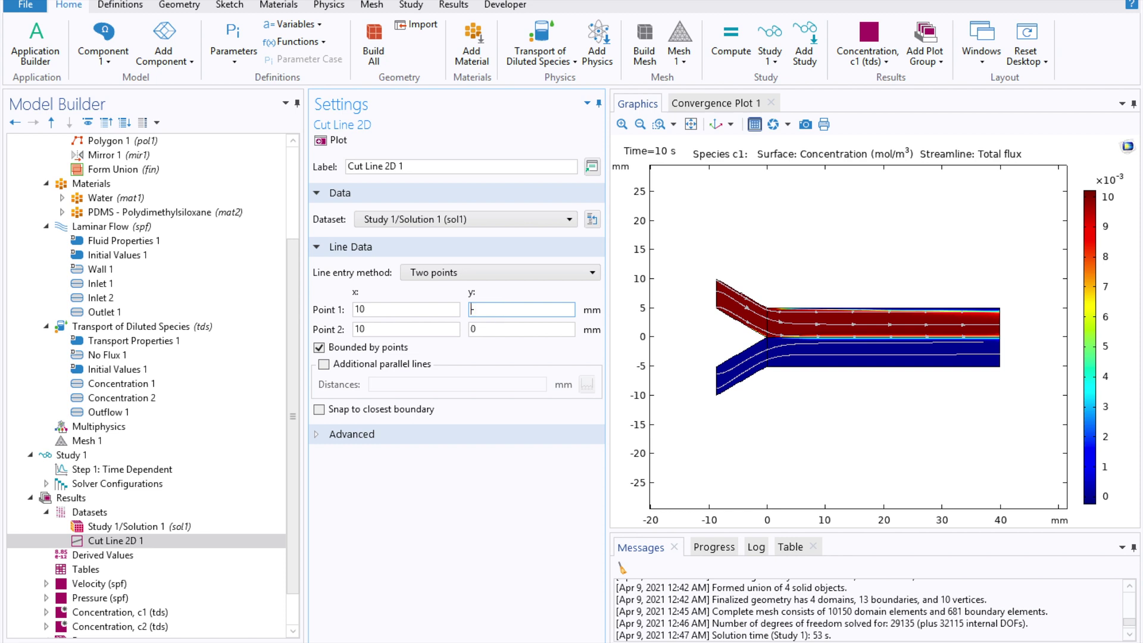
pyautogui.press('Return')
pyautogui.click(508, 332)
pyautogui.press('BackSpace')
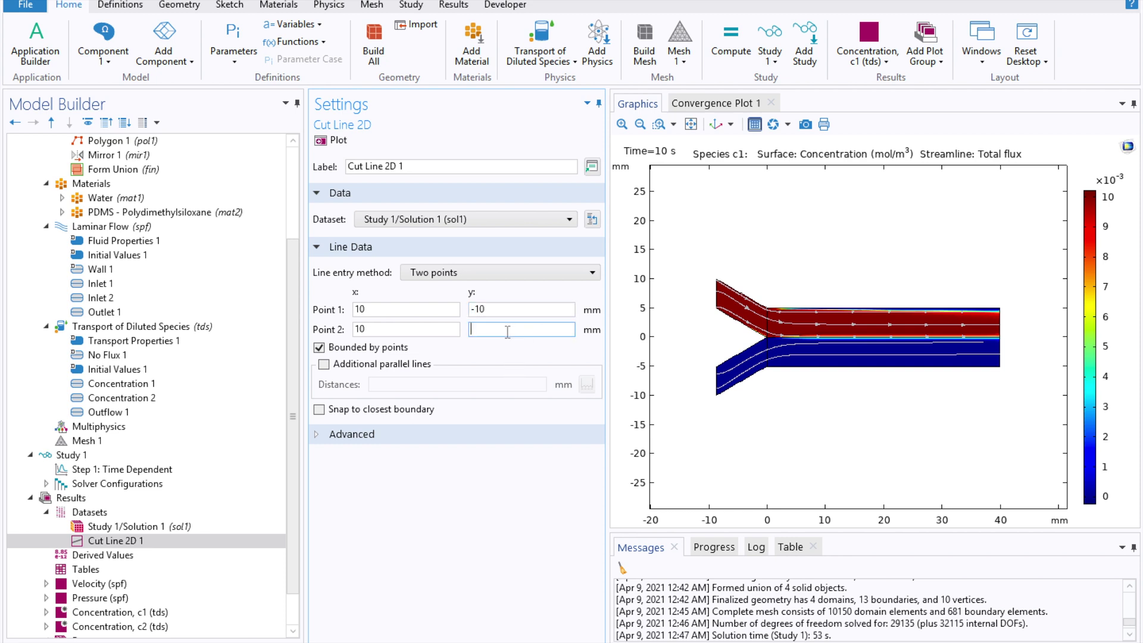
pyautogui.write('10')
pyautogui.press('Return')
pyautogui.click(335, 139)
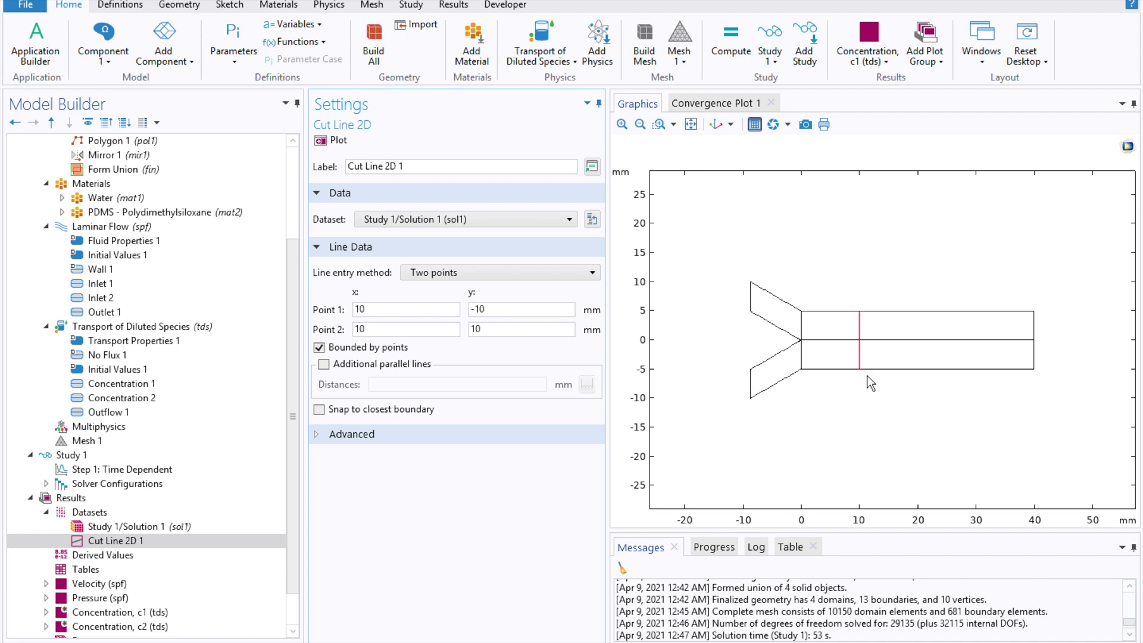
pyautogui.click(549, 310)
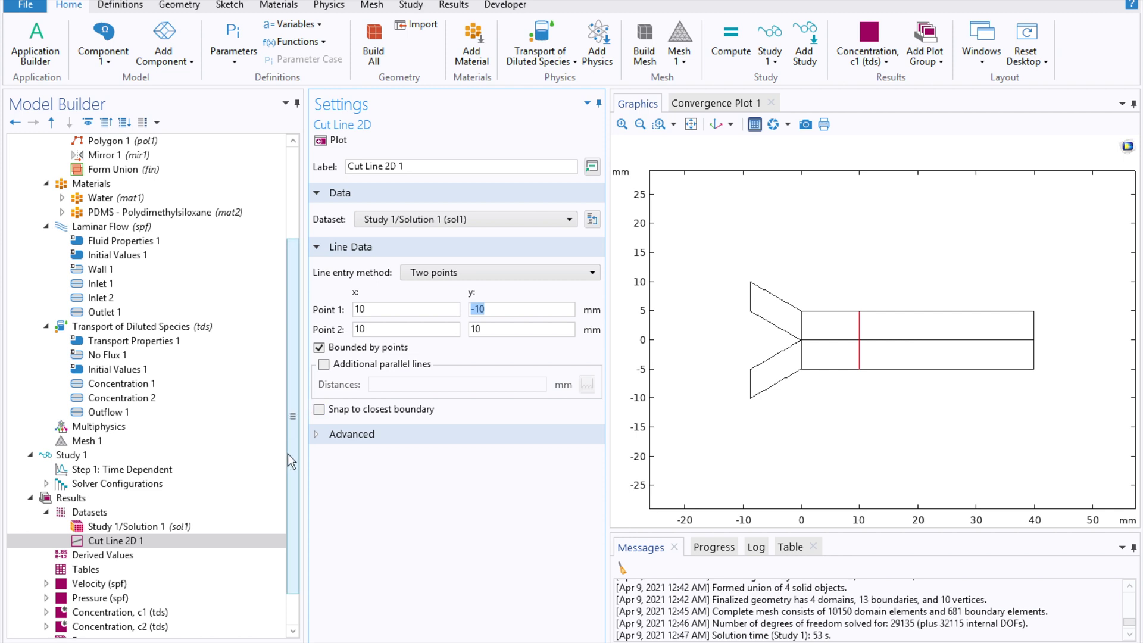
pyautogui.scroll(-1, 283, 523)
# - Add 1D Plot Group 5 using dataset Cut Line 2D 1 at the last time step
pyautogui.click(72, 456)
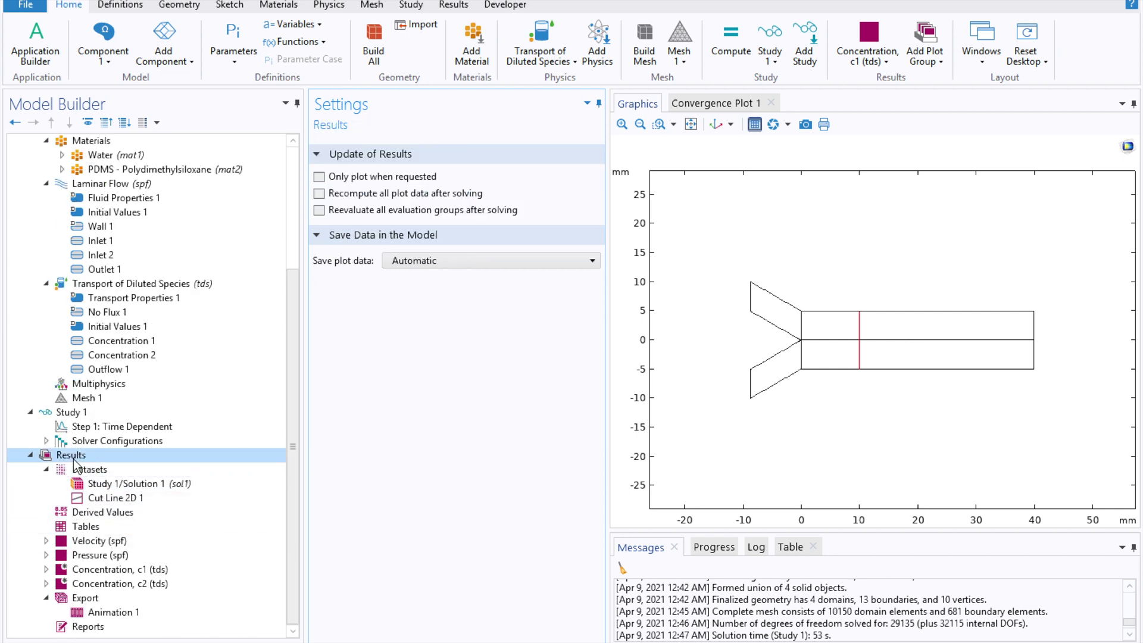
pyautogui.rightClick(73, 462)
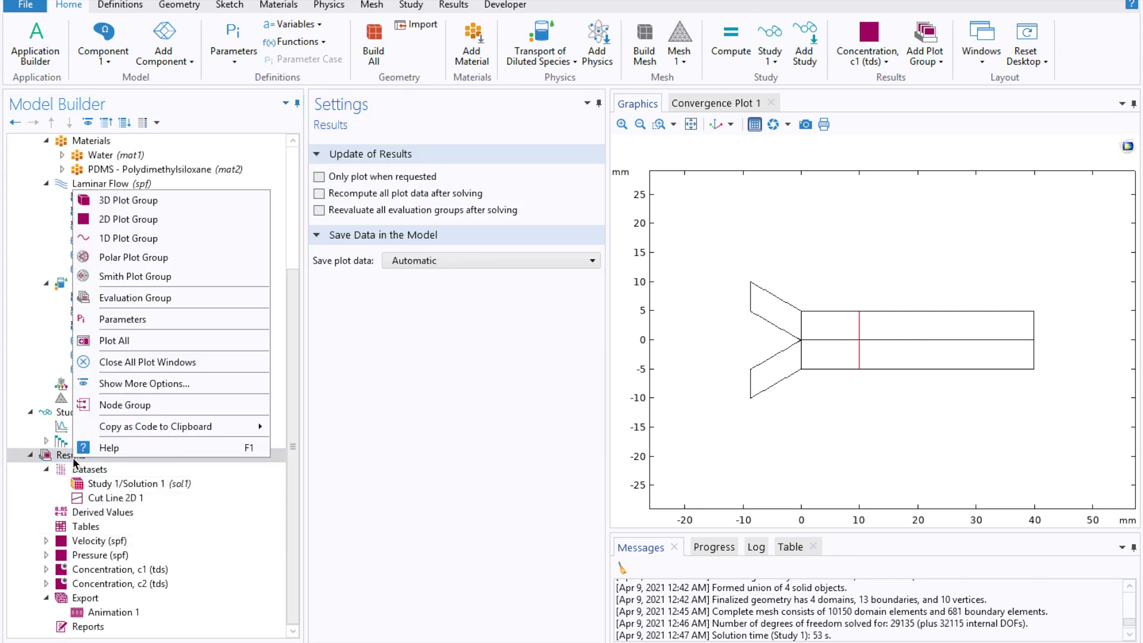
pyautogui.click(156, 237)
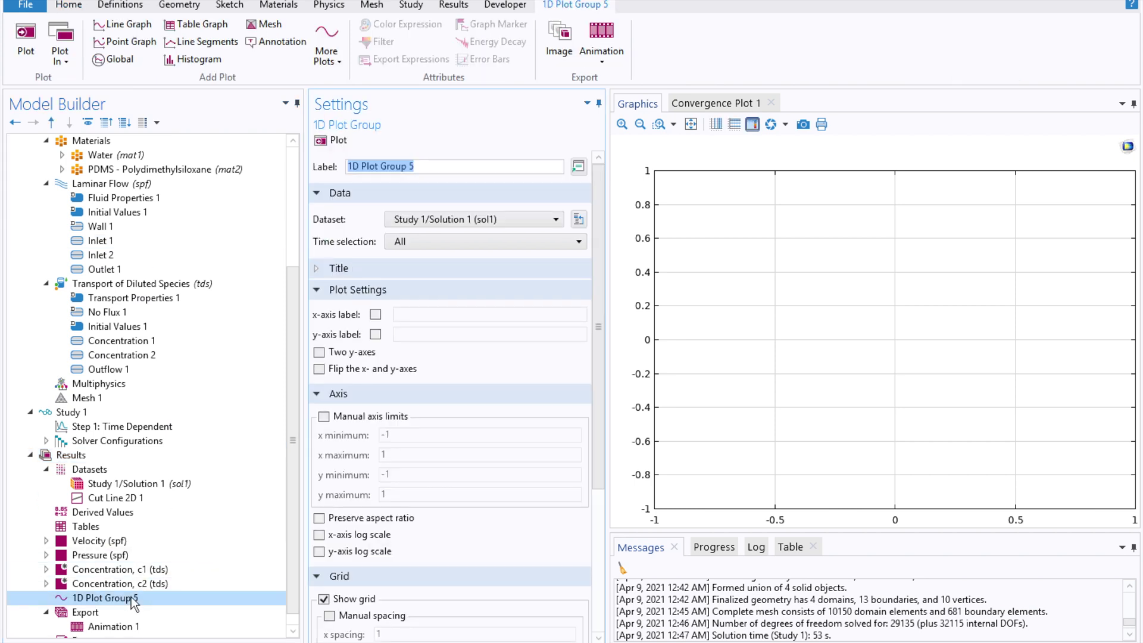
pyautogui.click(431, 222)
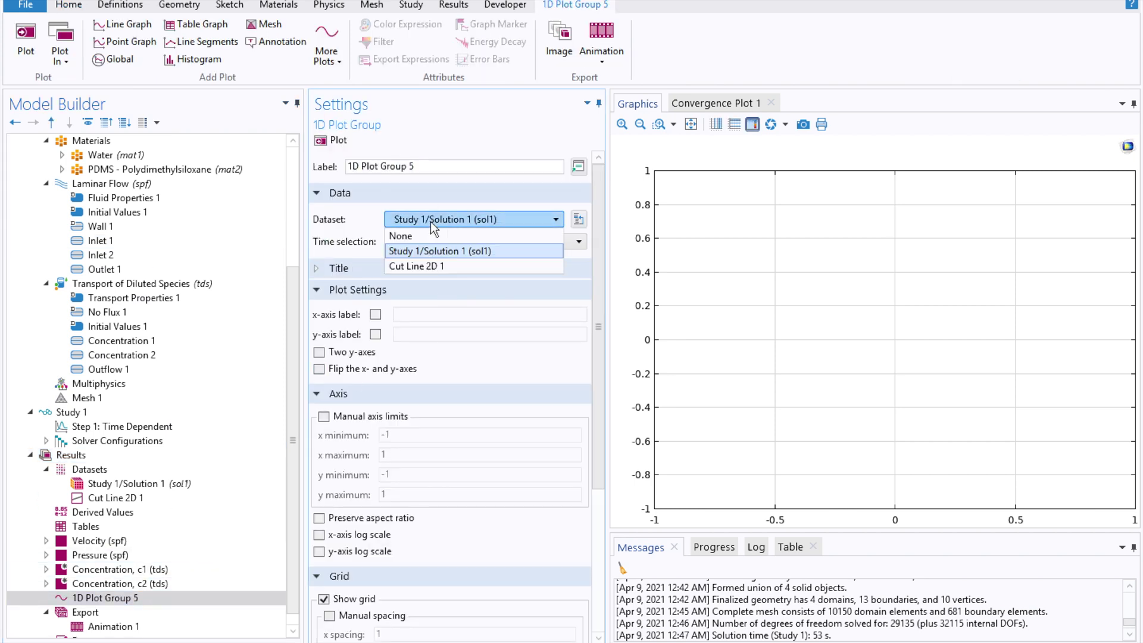
pyautogui.click(419, 266)
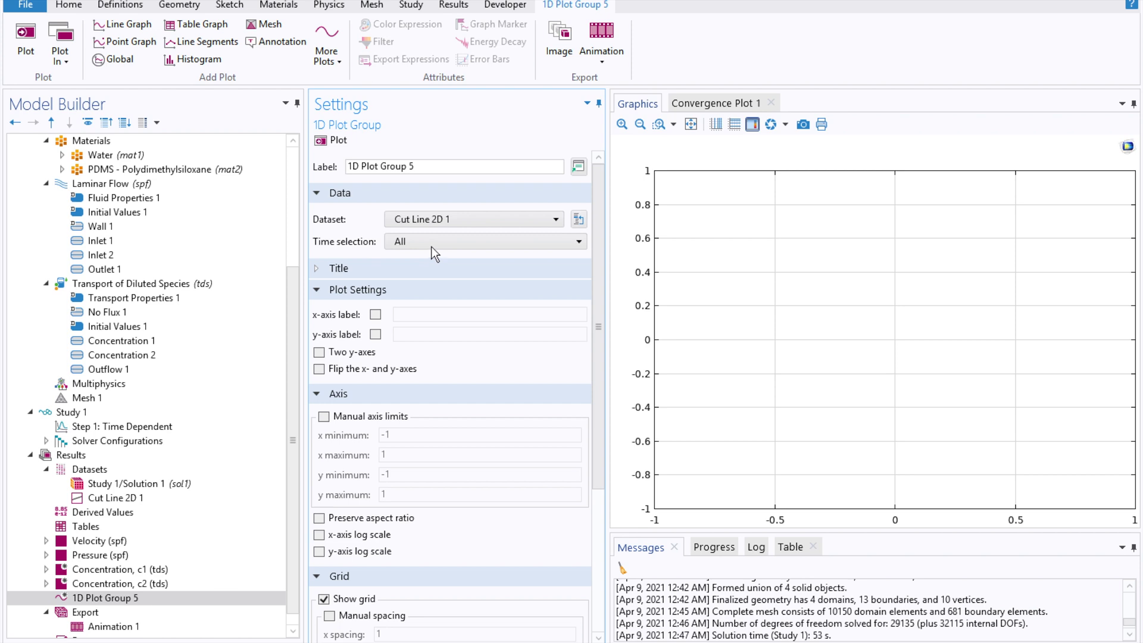
pyautogui.click(431, 245)
pyautogui.click(423, 288)
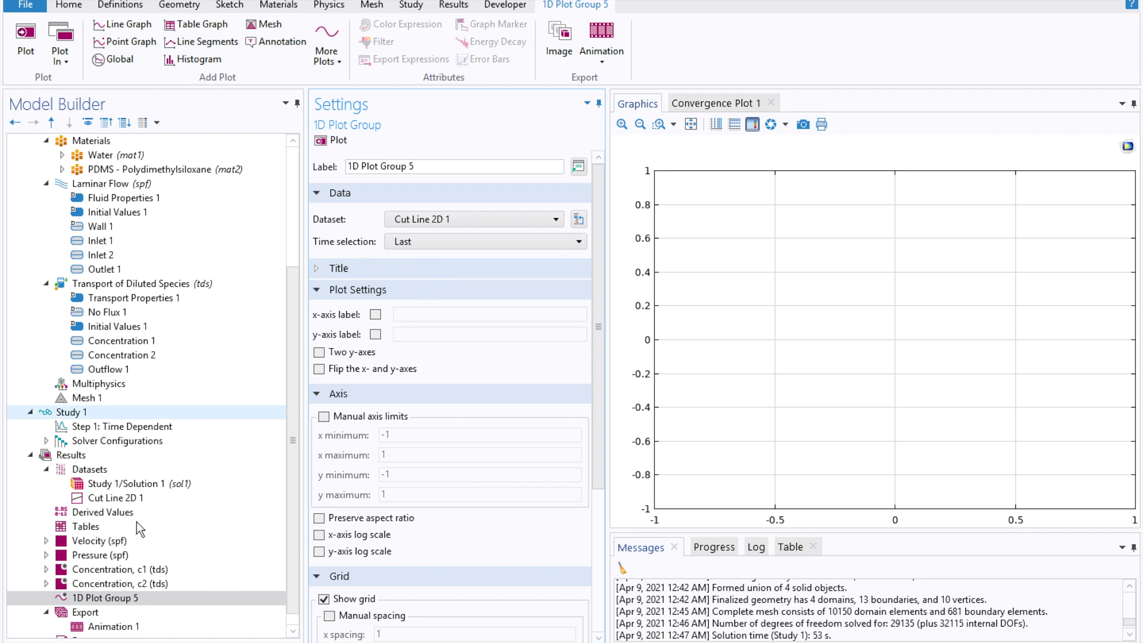
# - Add a Line Graph of c1 at Extra fine resolution and plot it
pyautogui.rightClick(111, 603)
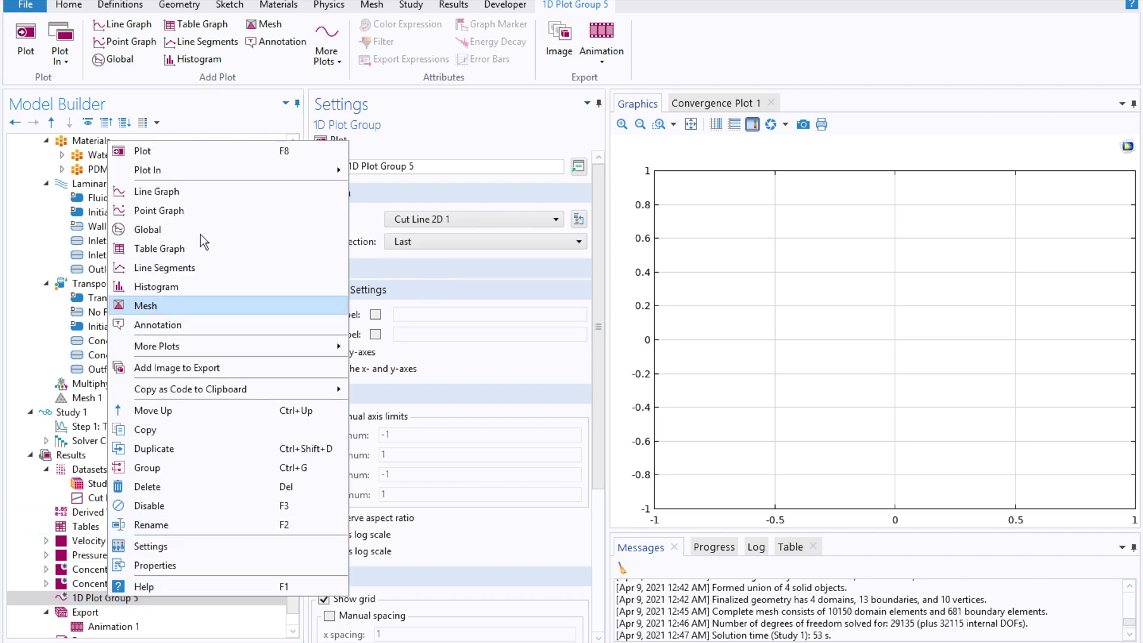
pyautogui.press('Escape')
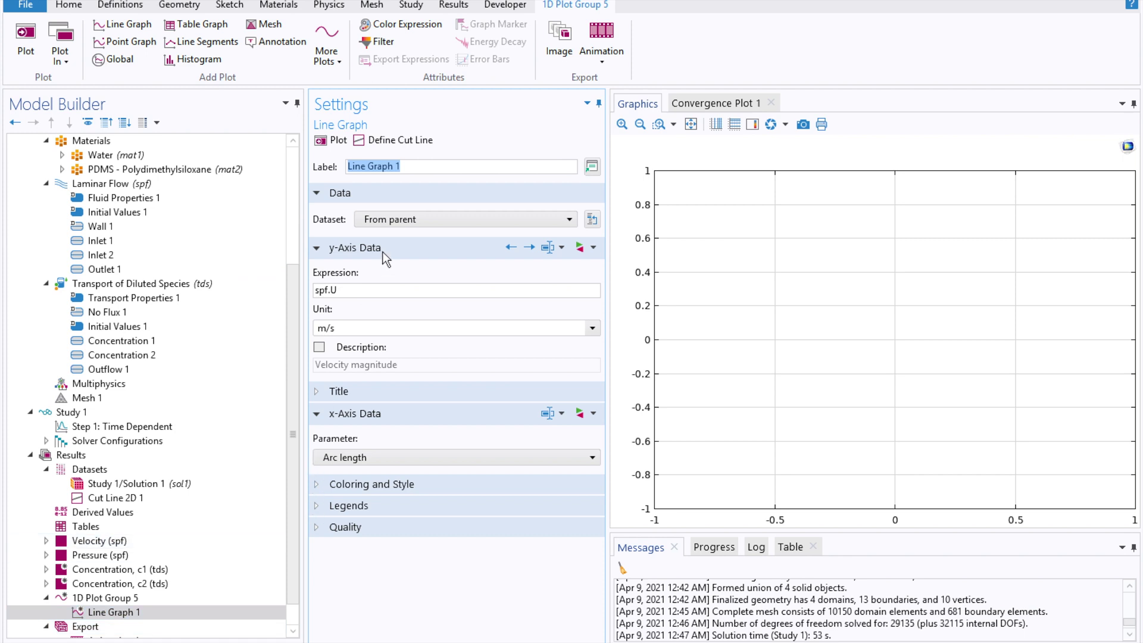
pyautogui.tripleClick(349, 291)
pyautogui.write('c1')
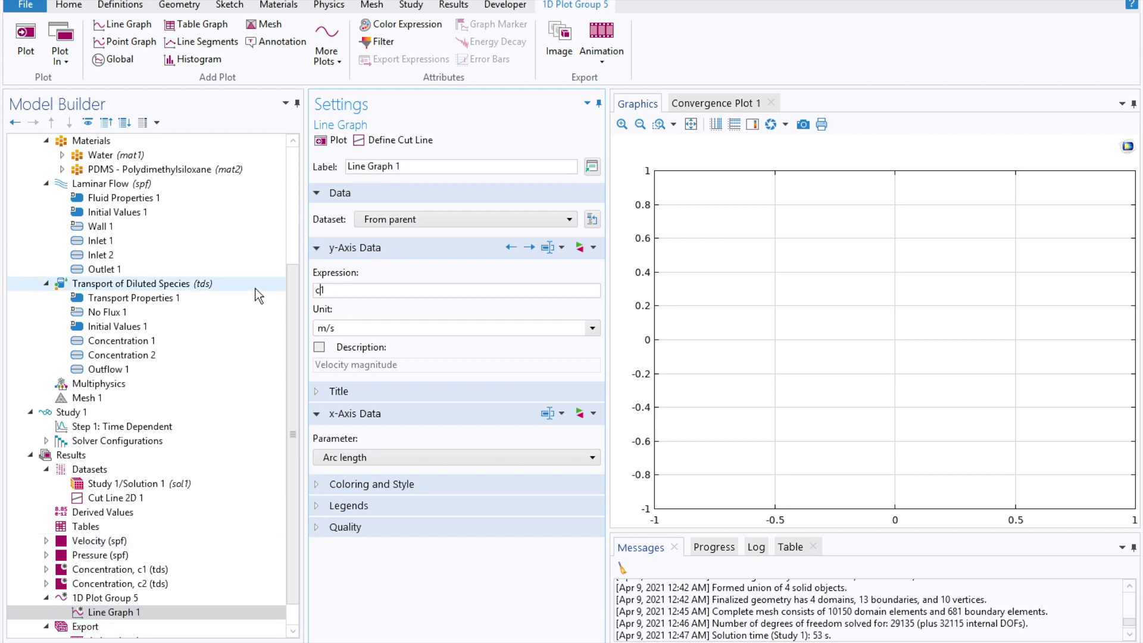
pyautogui.click(335, 139)
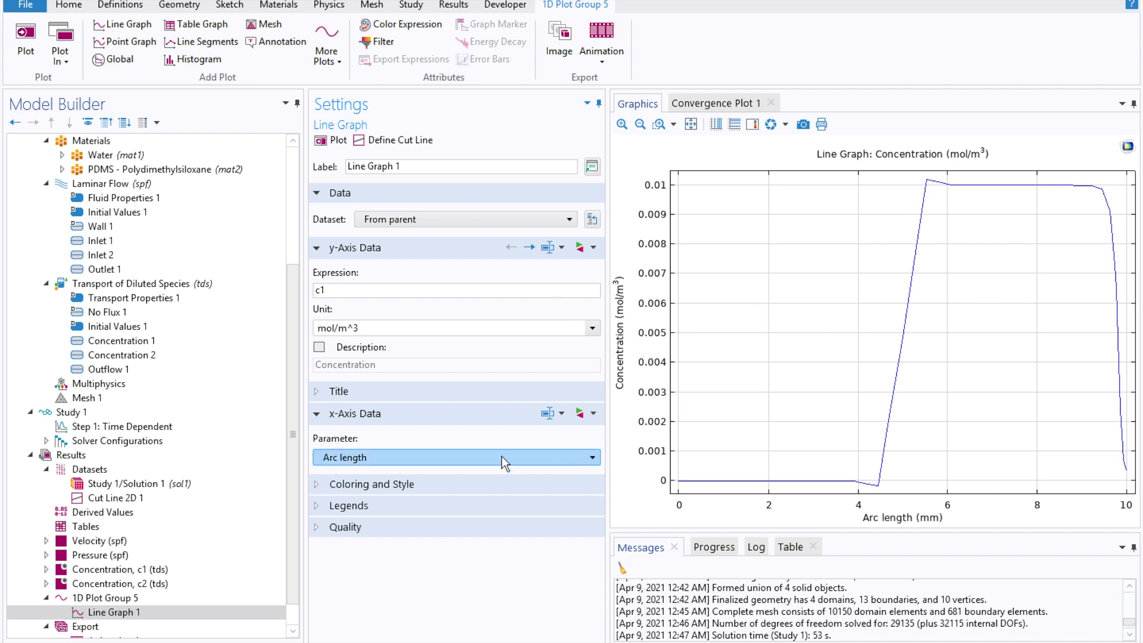
pyautogui.click(355, 527)
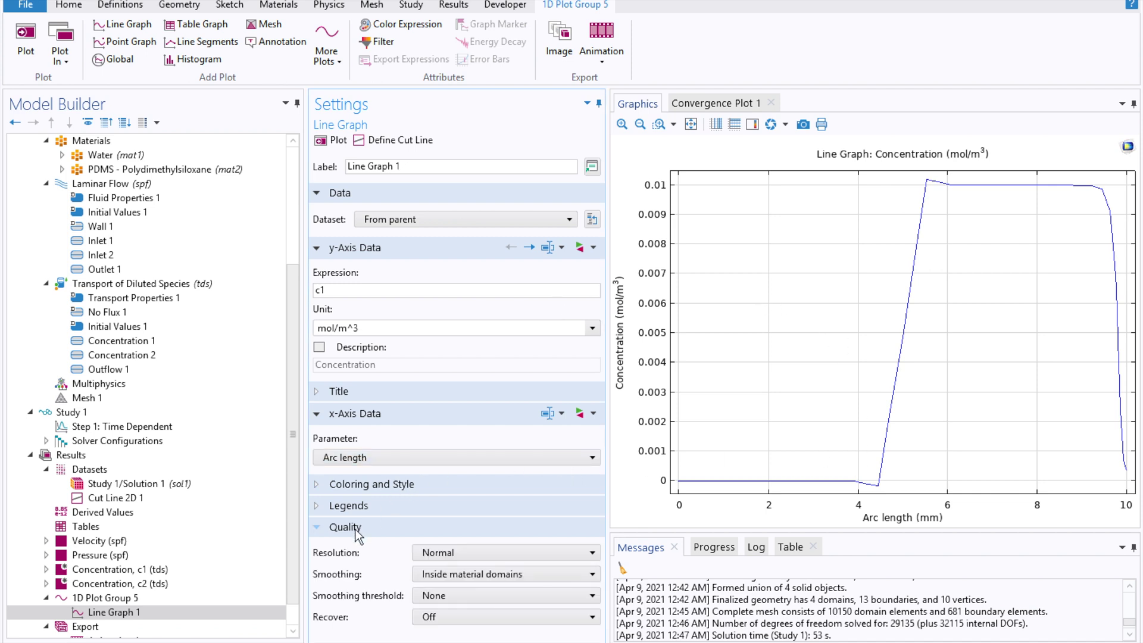
pyautogui.click(565, 551)
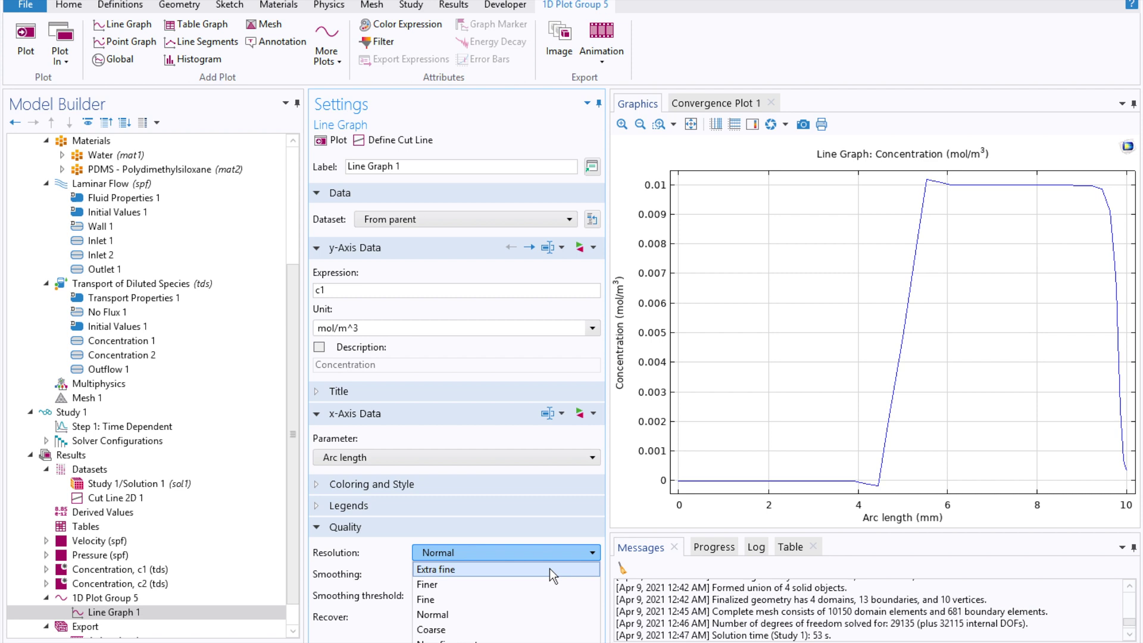
pyautogui.click(549, 569)
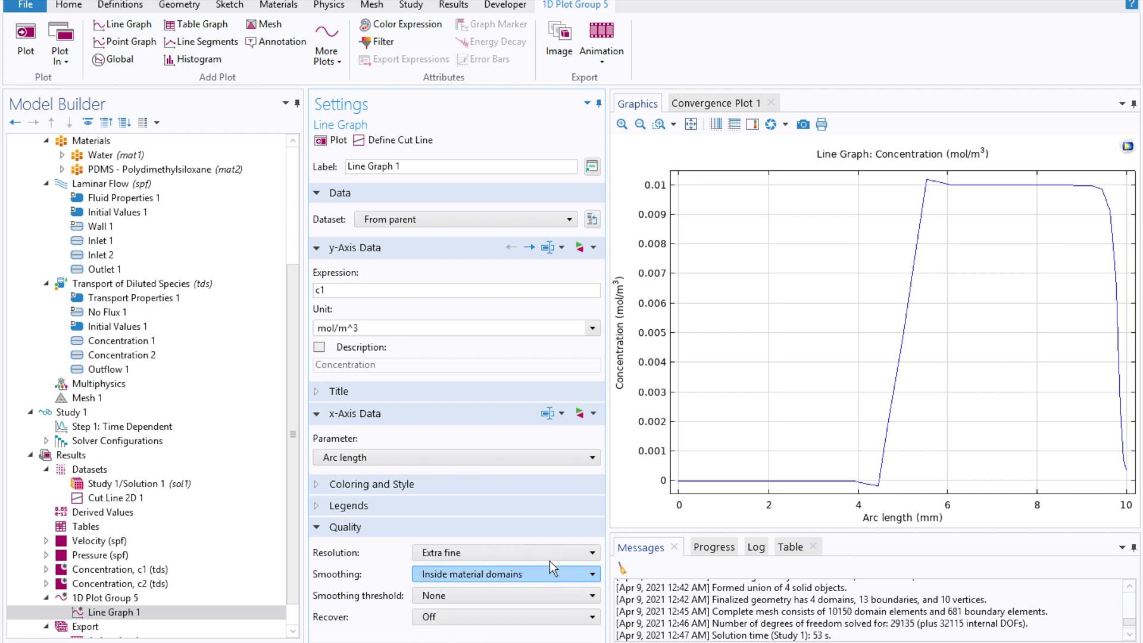
pyautogui.click(332, 140)
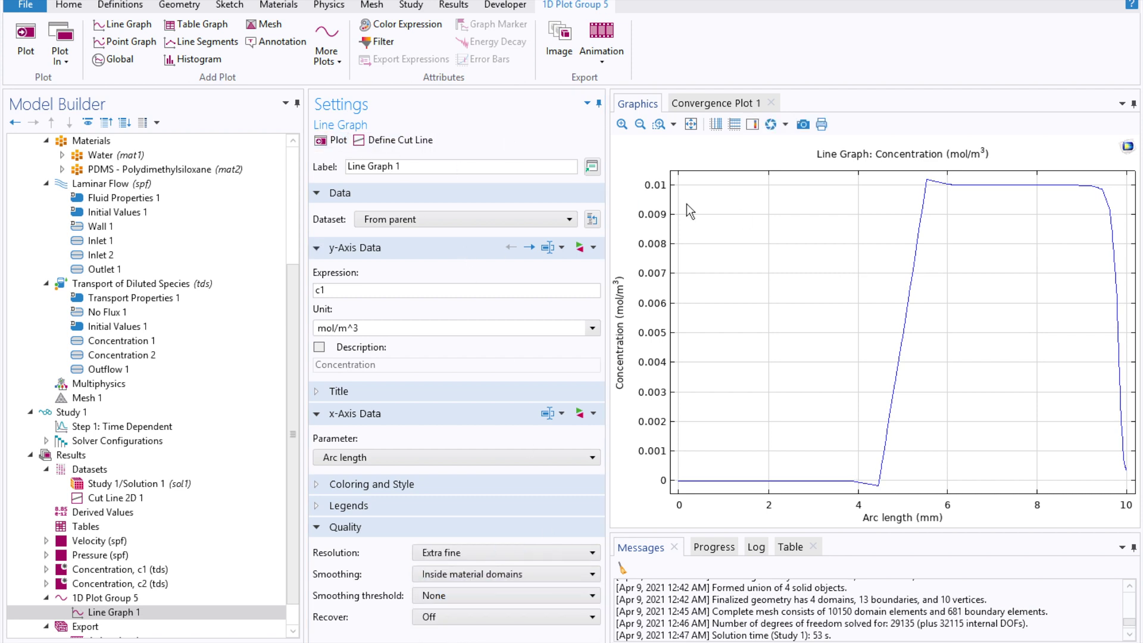
pyautogui.rightClick(108, 613)
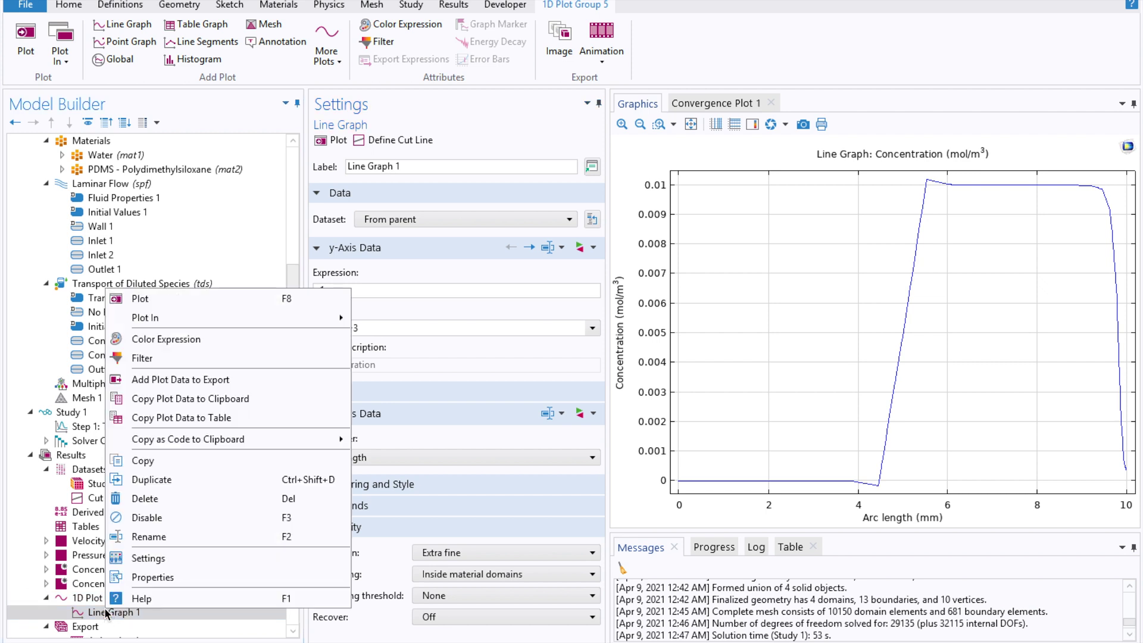
# - Duplicate Line Graph 1 into Line Graph 2 plotting c2 in red, then replot
pyautogui.click(170, 484)
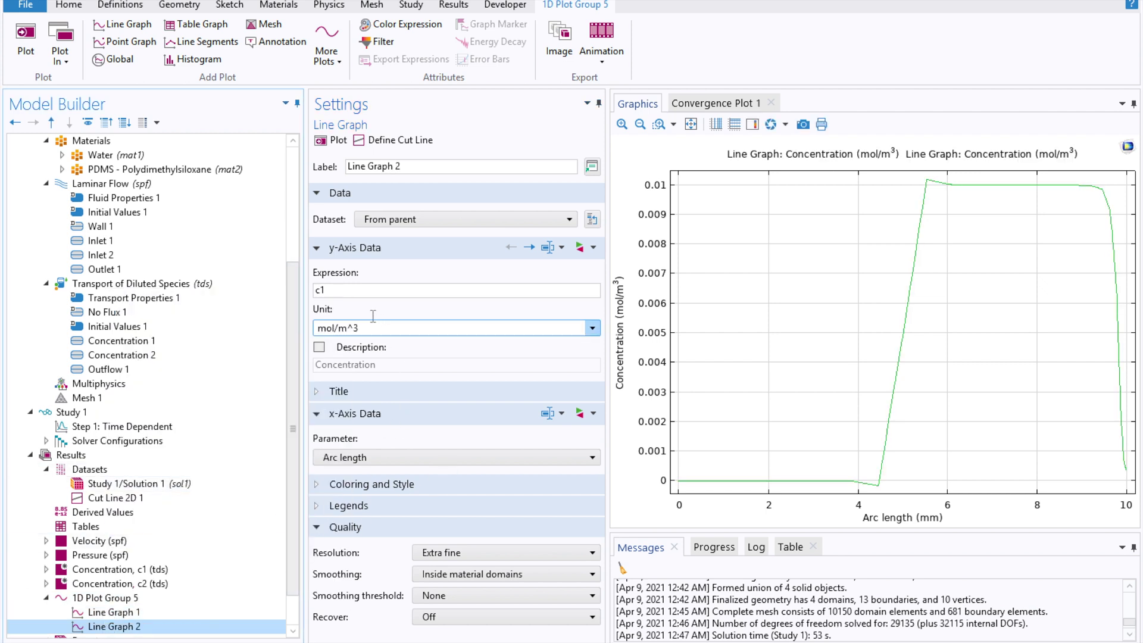
pyautogui.click(357, 289)
pyautogui.press('BackSpace')
pyautogui.write('2')
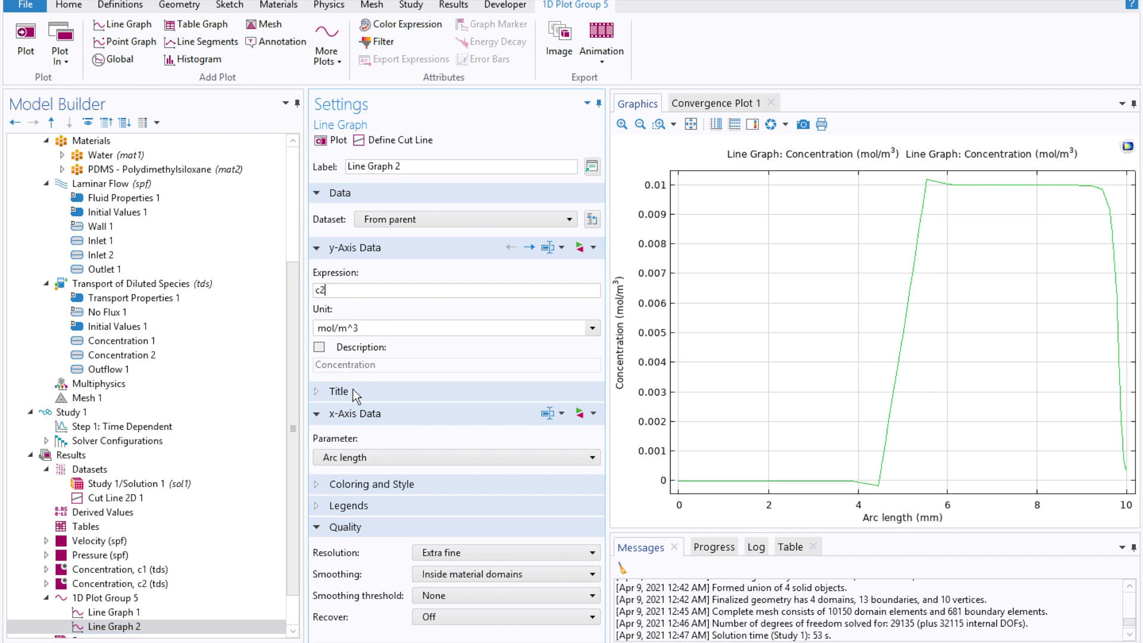
pyautogui.click(350, 485)
pyautogui.click(381, 555)
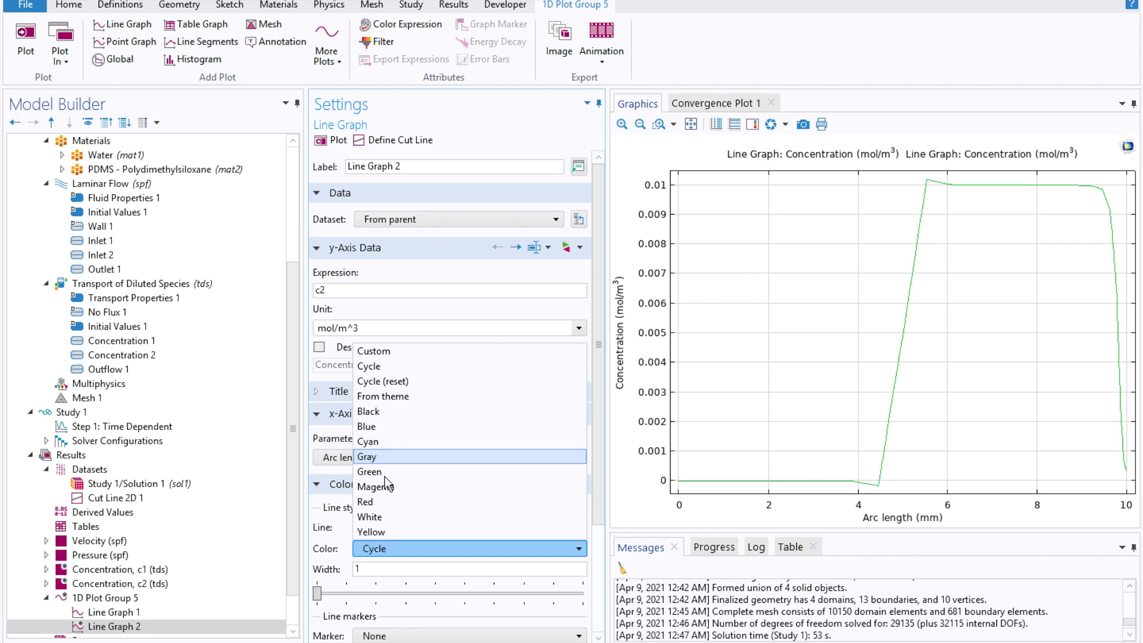
pyautogui.click(388, 503)
pyautogui.click(337, 141)
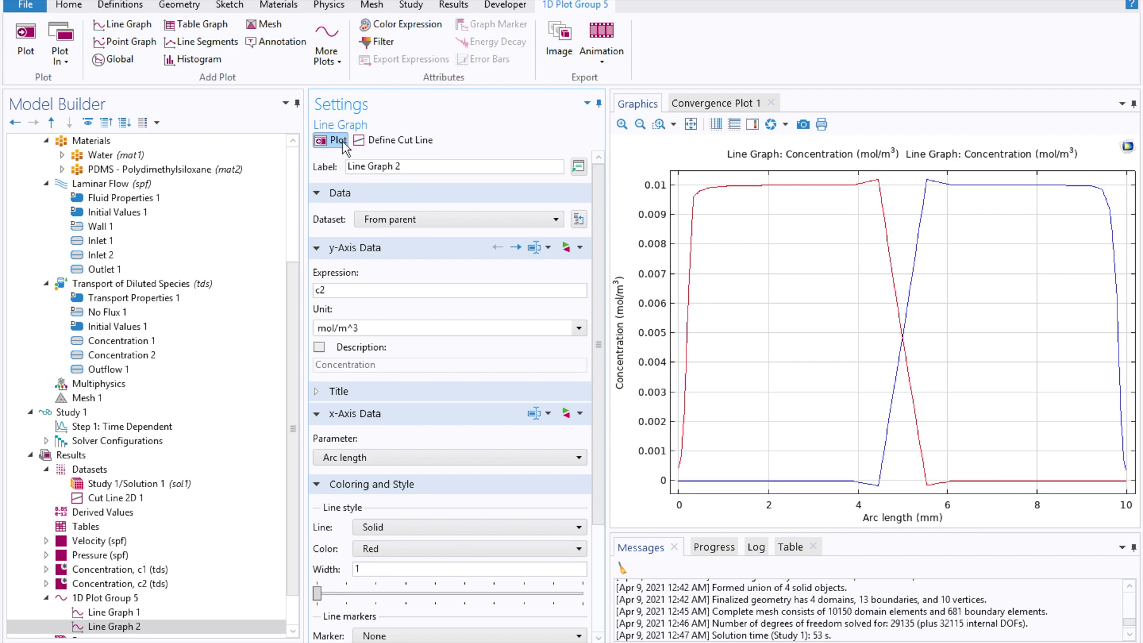
pyautogui.click(117, 600)
pyautogui.rightClick(116, 601)
pyautogui.click(104, 629)
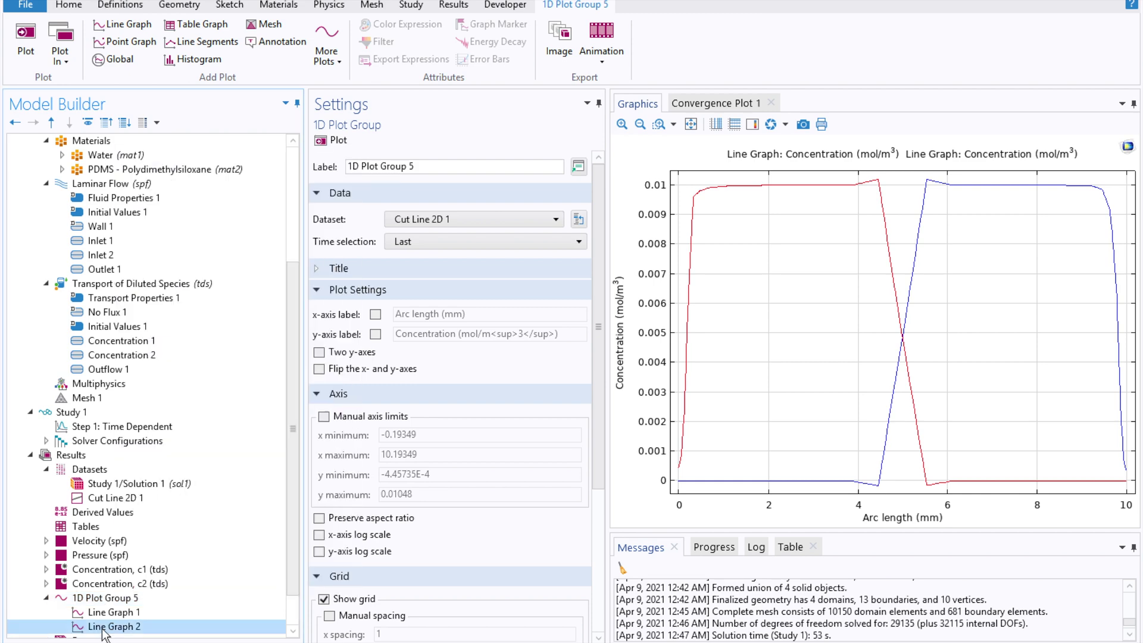
# - Duplicate Line Graph 2 into Line Graph 3 plotting min(c1,c2) as a solid black width-4 line
pyautogui.rightClick(104, 630)
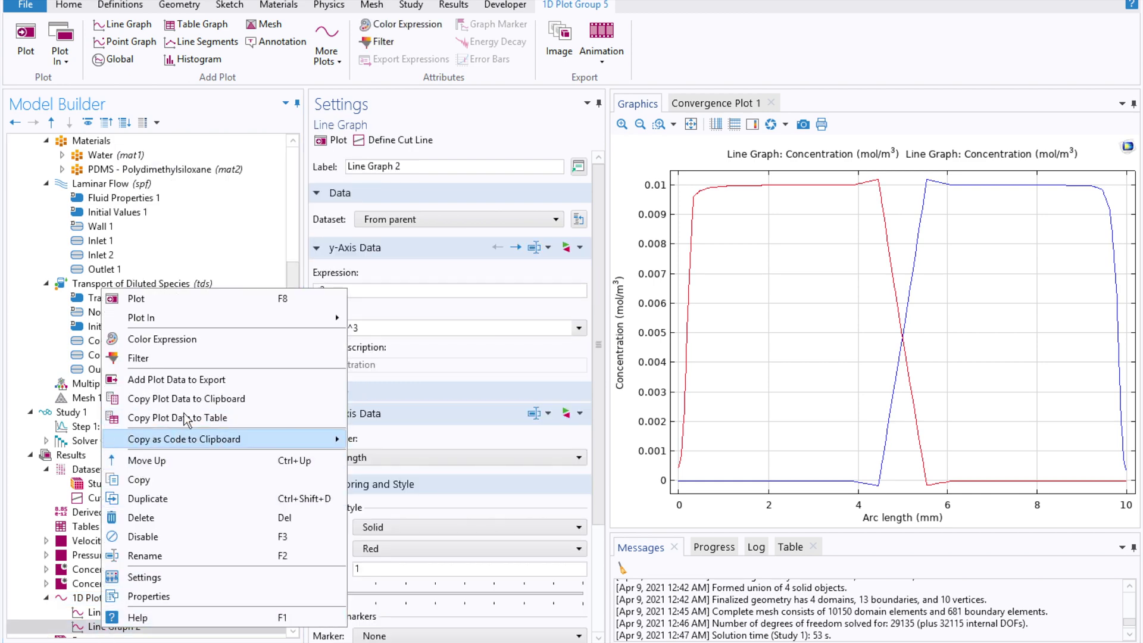
pyautogui.click(153, 498)
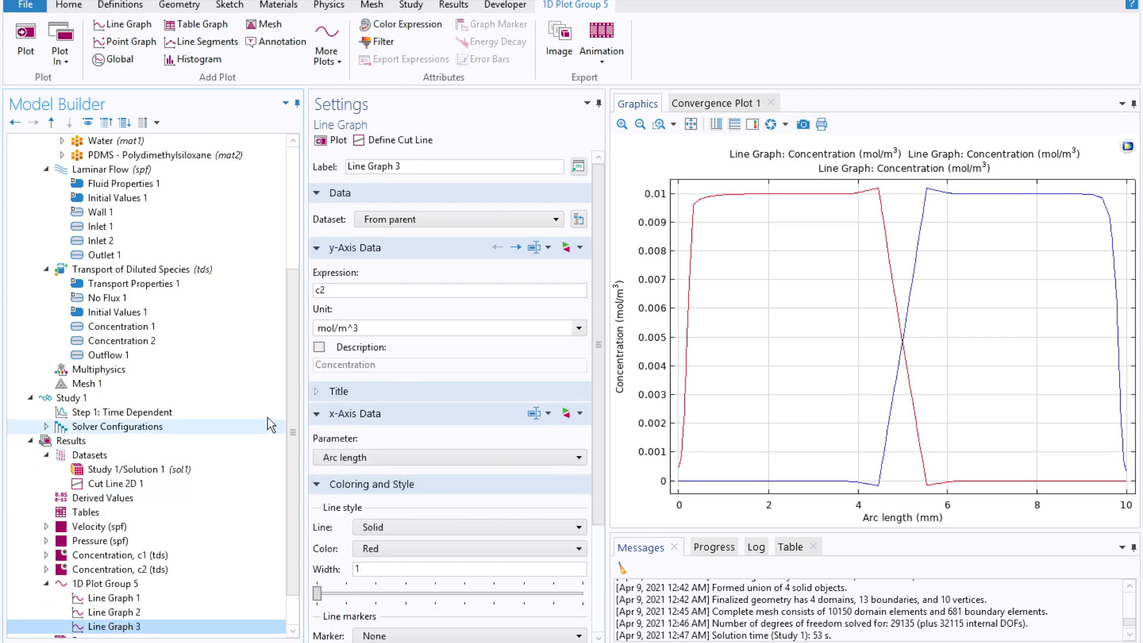
pyautogui.moveTo(291, 401); pyautogui.dragTo(289, 515)
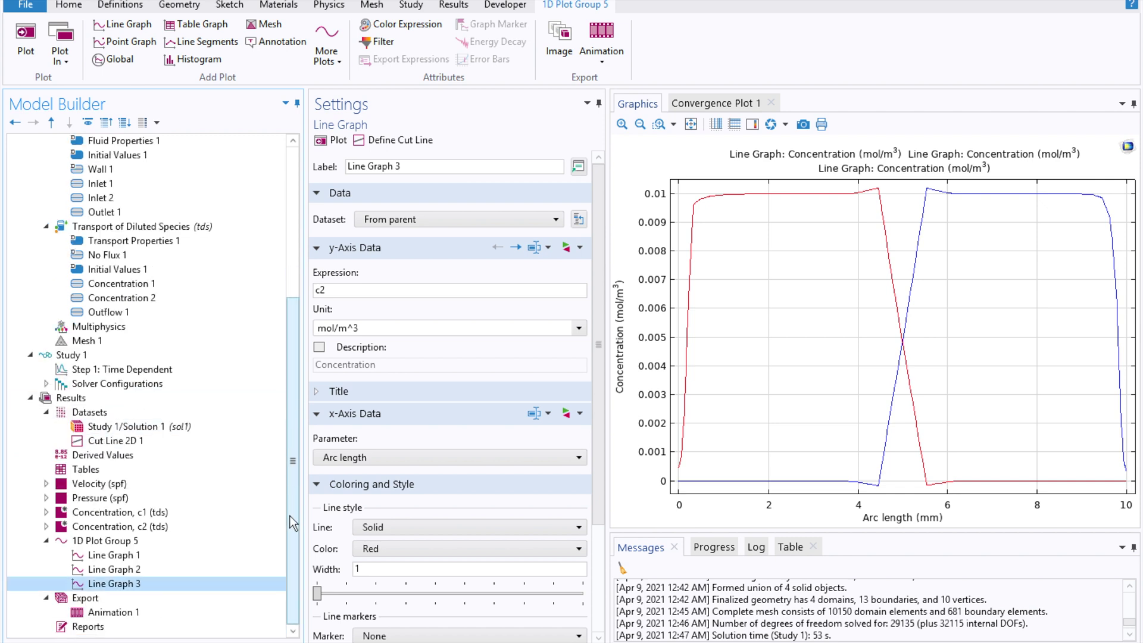
pyautogui.click(390, 289)
pyautogui.press('BackSpace')
pyautogui.press('BackSpace')
pyautogui.write('min')
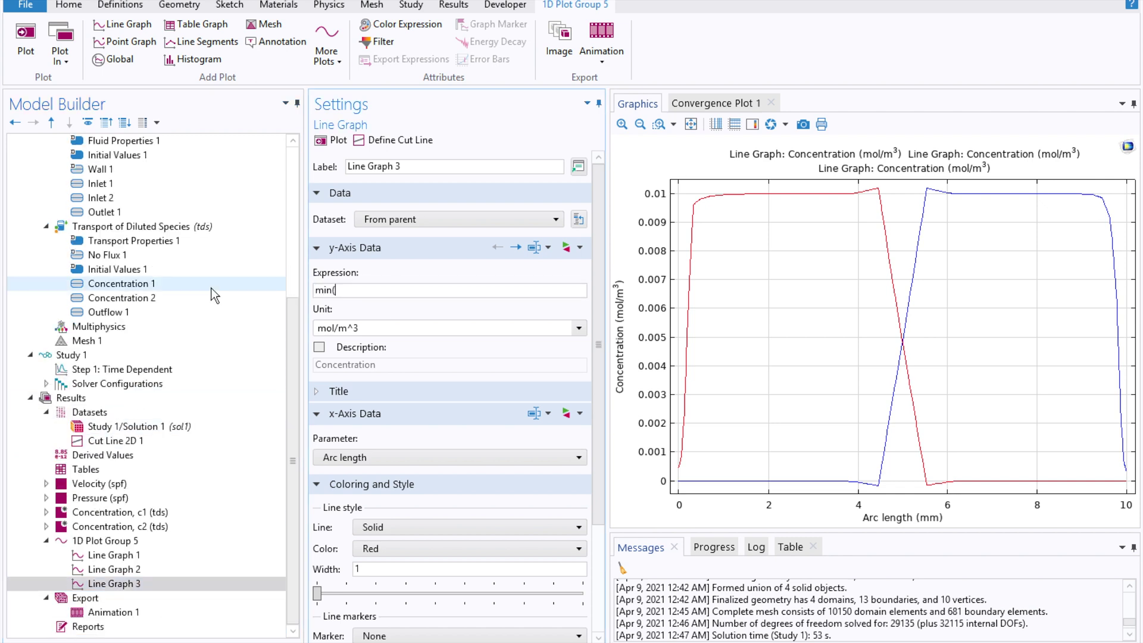
pyautogui.write('(c1,c2')
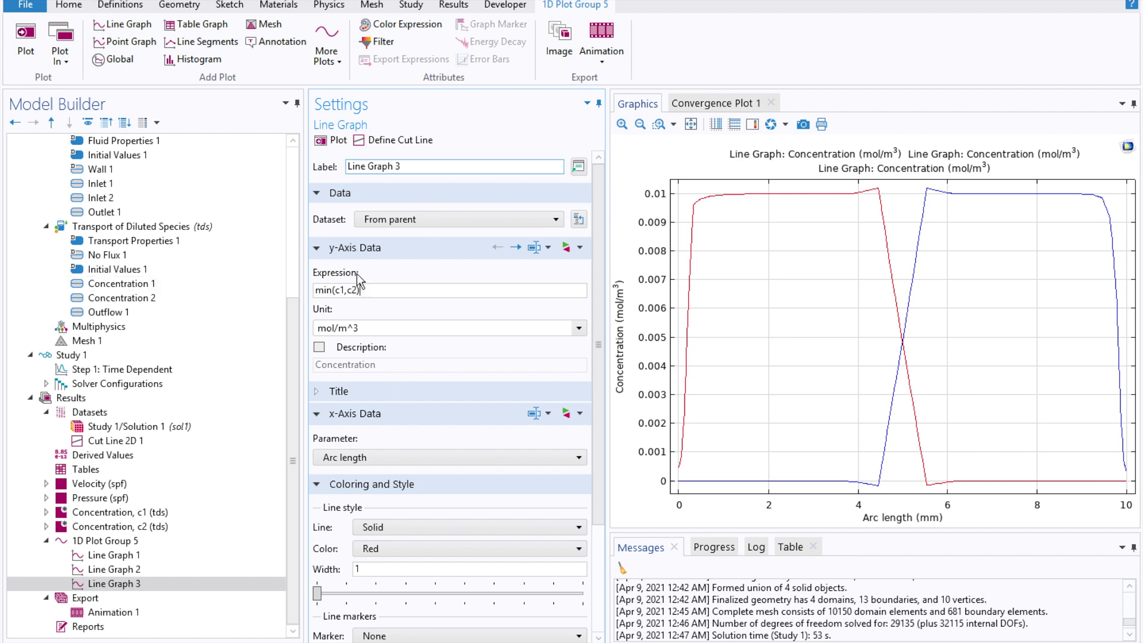
pyautogui.click(453, 527)
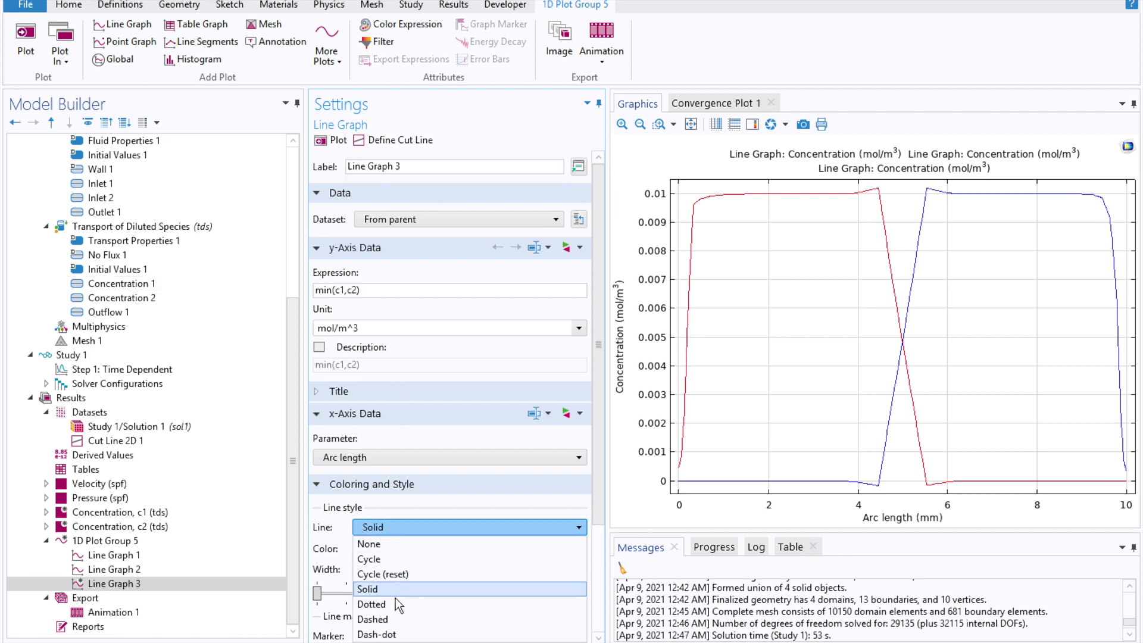
pyautogui.click(448, 528)
pyautogui.click(424, 548)
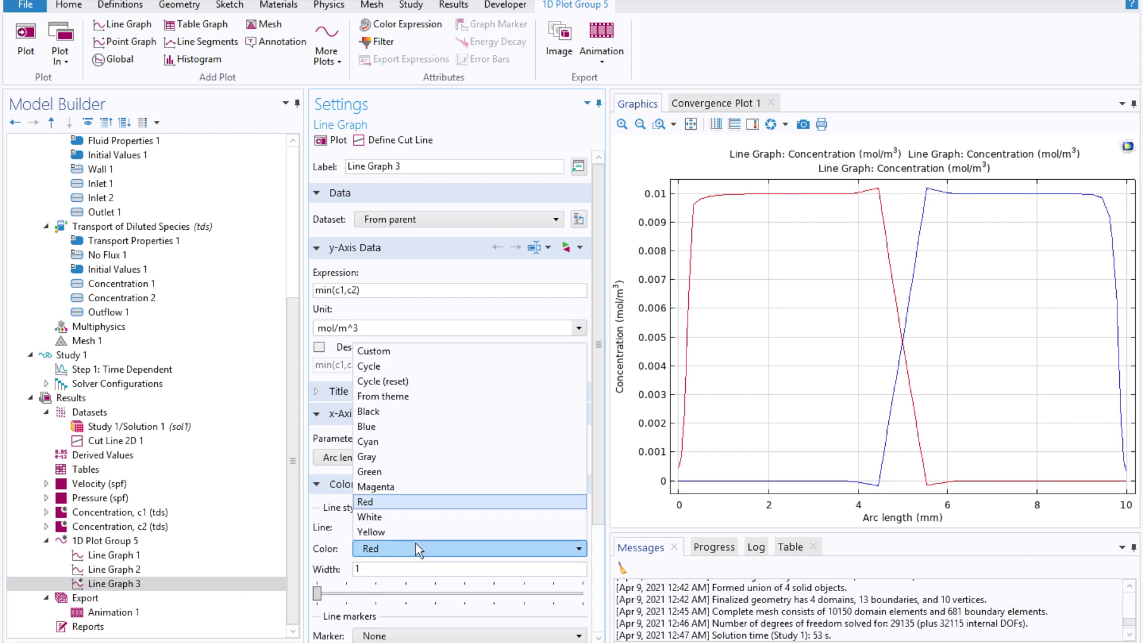
pyautogui.click(385, 411)
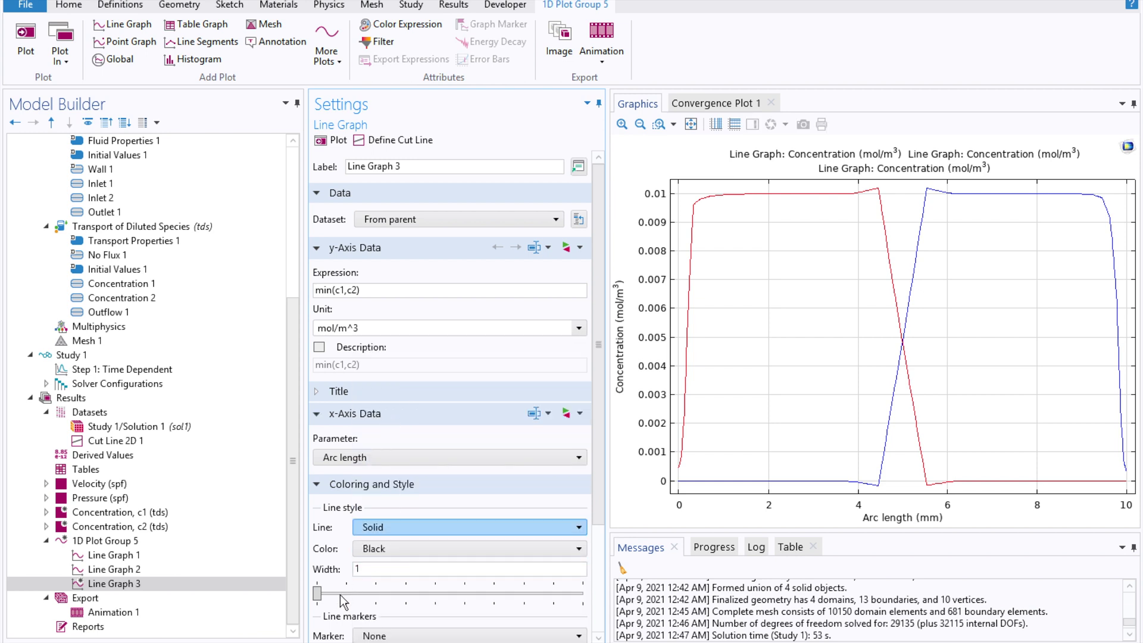
pyautogui.moveTo(320, 595); pyautogui.dragTo(407, 591)
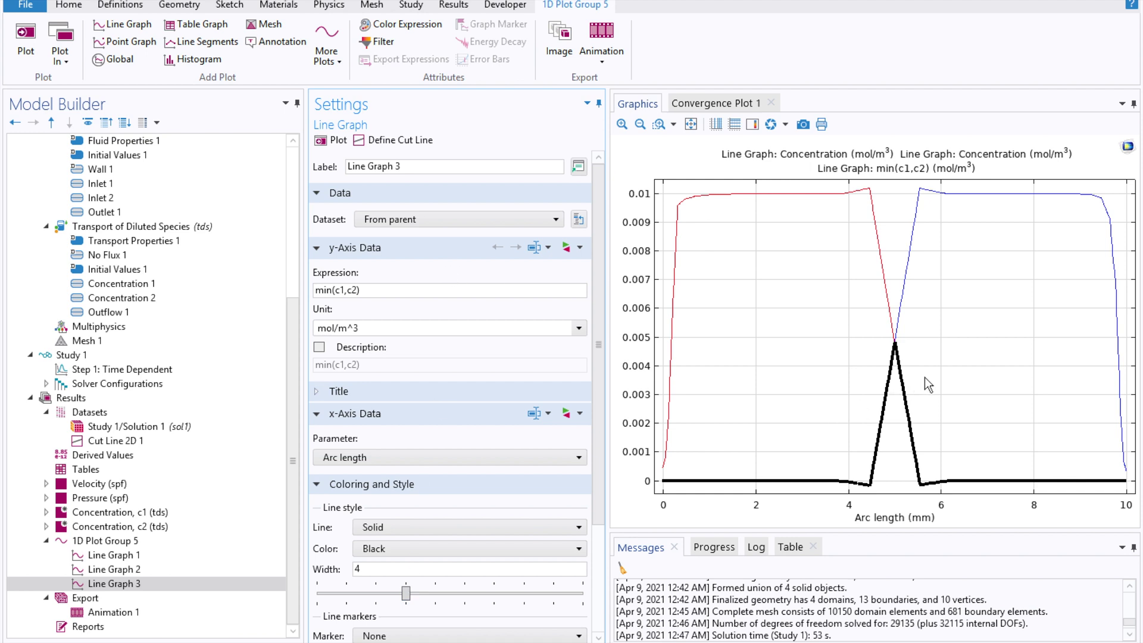
pyautogui.click(144, 527)
# - Duplicate the Concentration, c2 (tds) plot group and expand the copy's Surface 1 and Streamline 1
pyautogui.rightClick(144, 528)
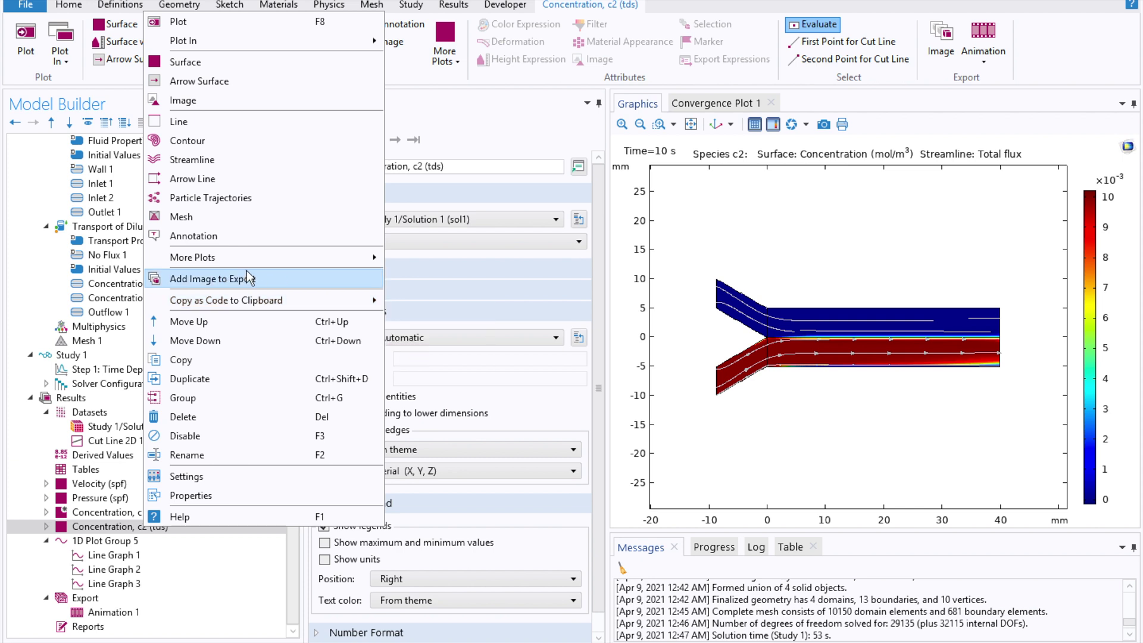
pyautogui.press('Escape')
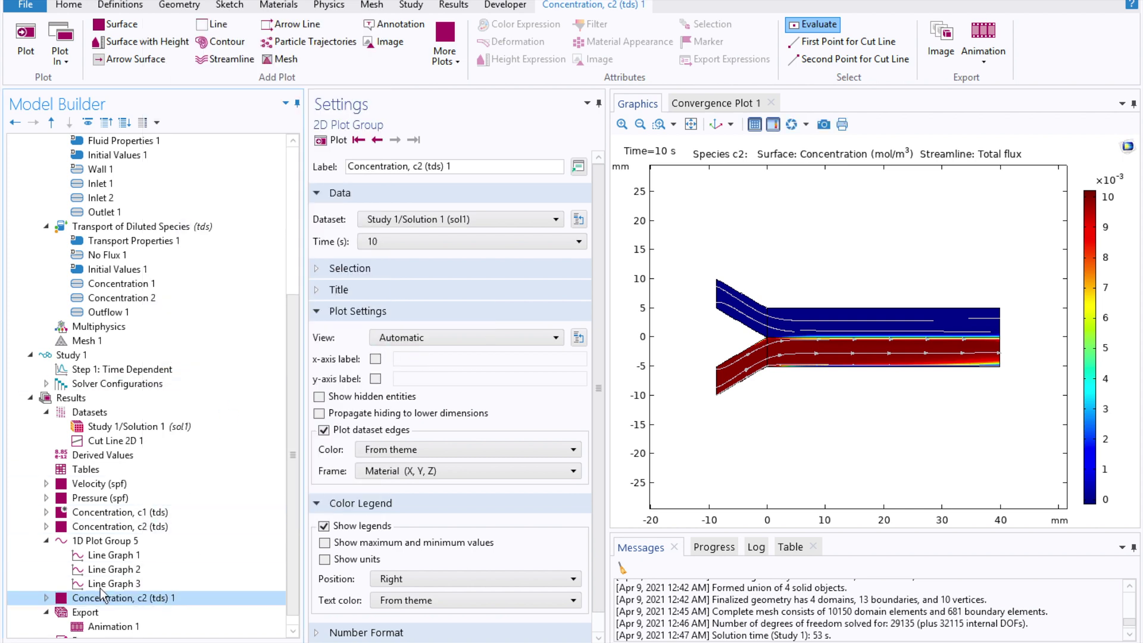
pyautogui.scroll(-1, 290, 528)
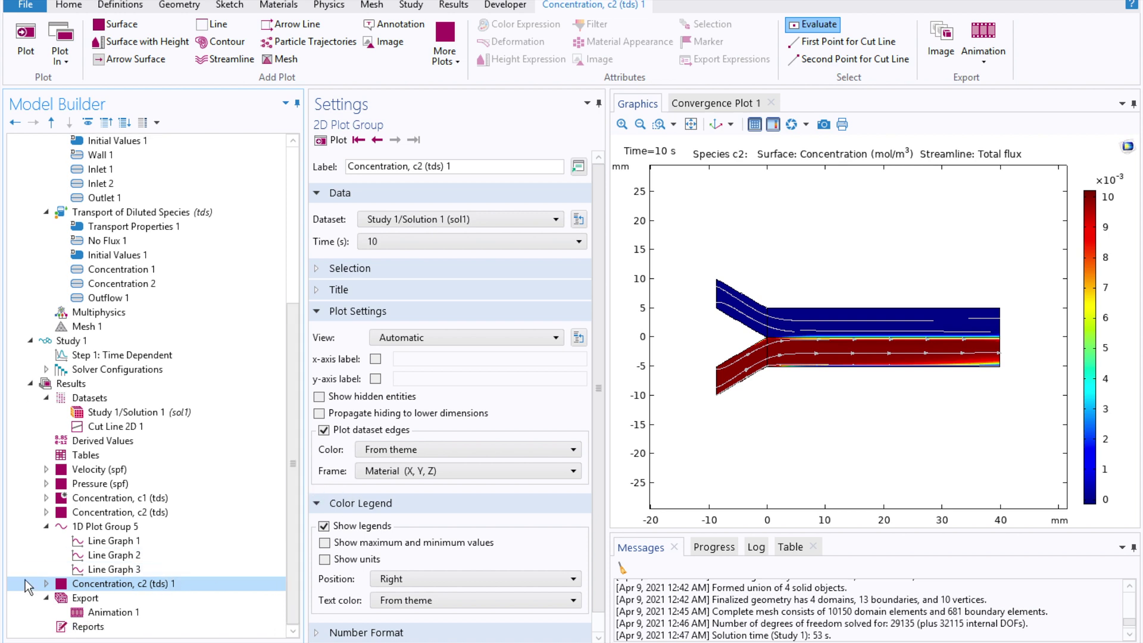
pyautogui.click(46, 583)
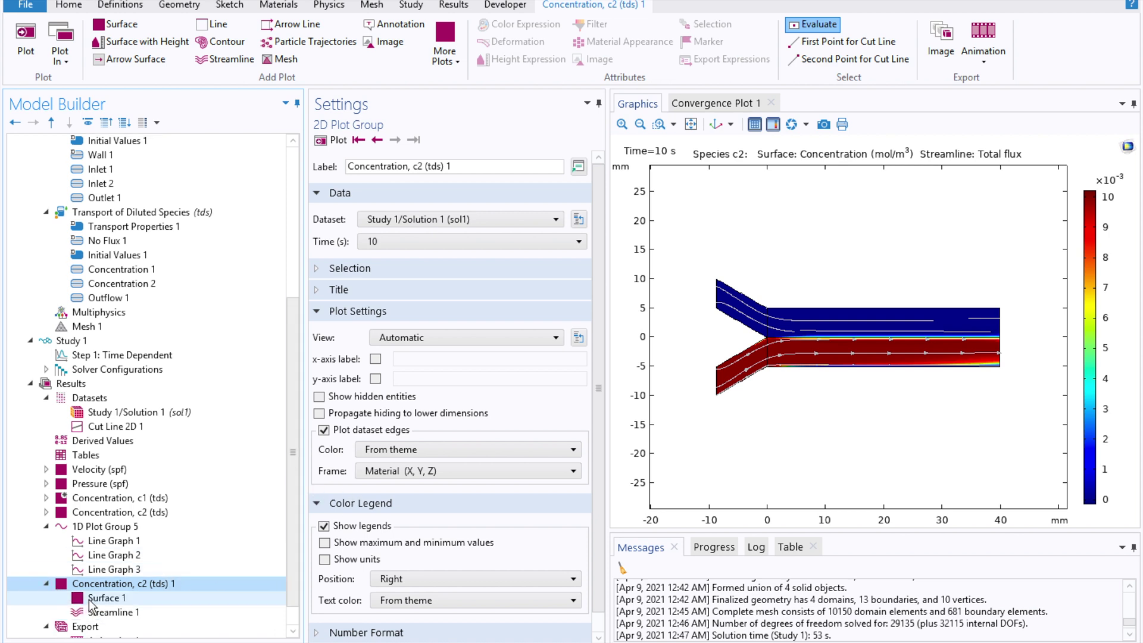
# - Change the copied Surface 1 expression from c2 to min(c1,c2) and plot it
pyautogui.click(104, 598)
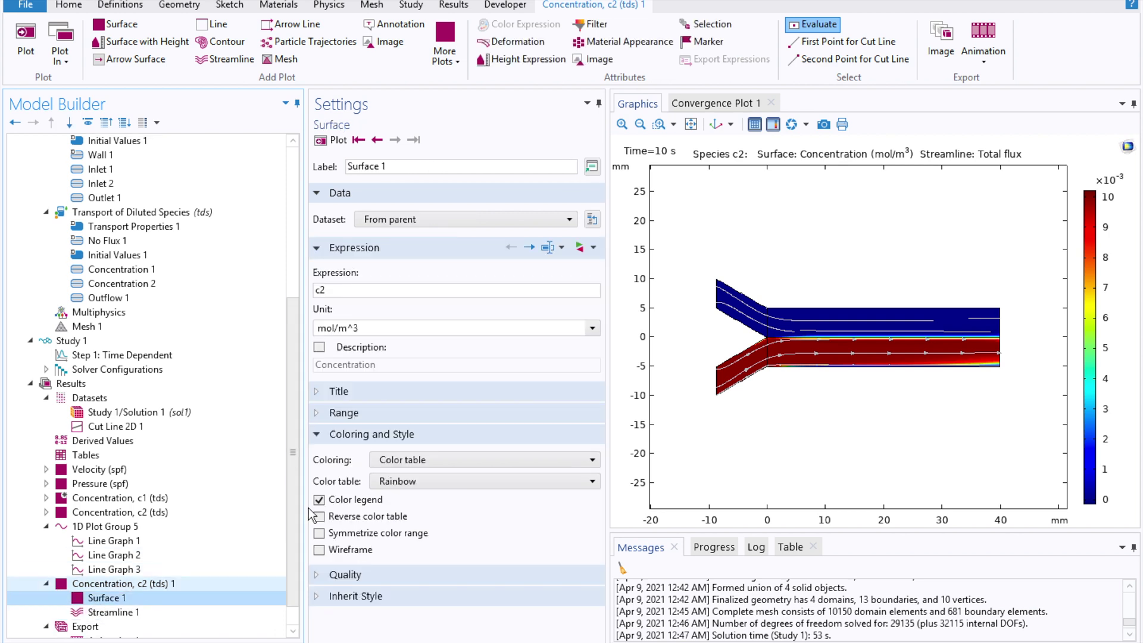
pyautogui.click(372, 292)
pyautogui.press('BackSpace')
pyautogui.press('BackSpace')
pyautogui.write('min(c')
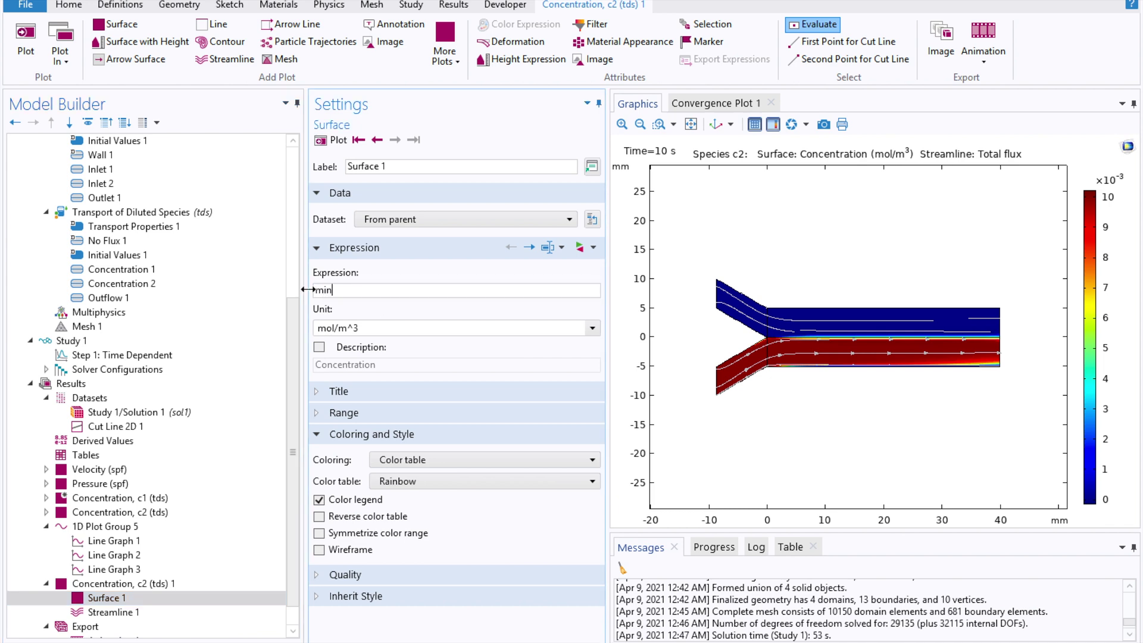
pyautogui.write('1,c2)')
pyautogui.click(334, 139)
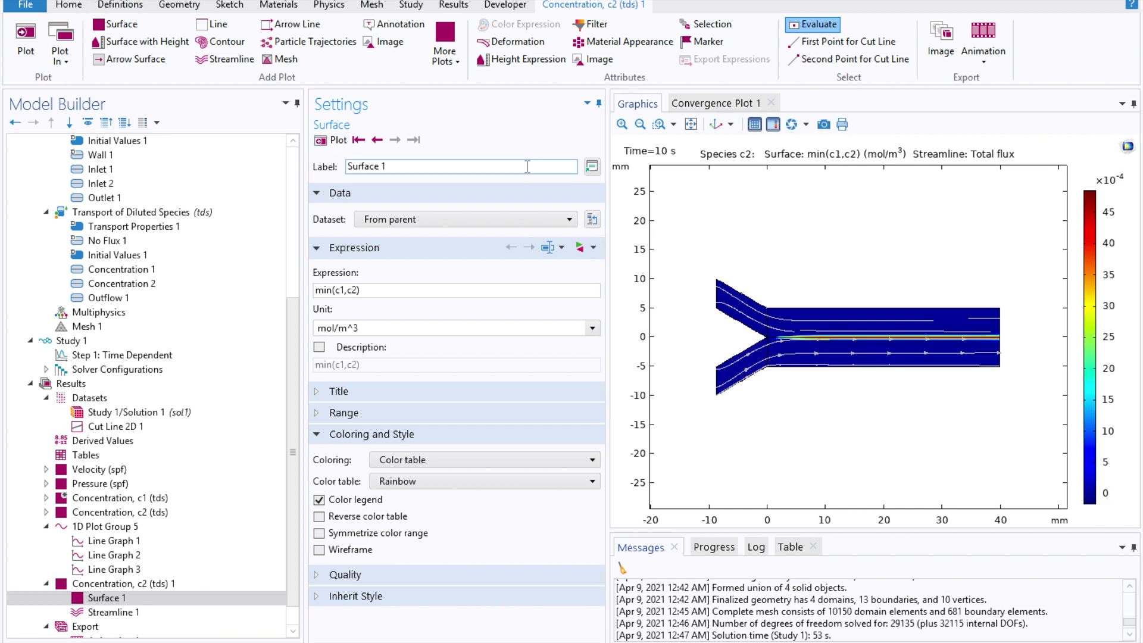
# - Redraw the surface at Extra fine resolution and box-zoom onto the outlet channel
pyautogui.click(312, 574)
pyautogui.click(521, 604)
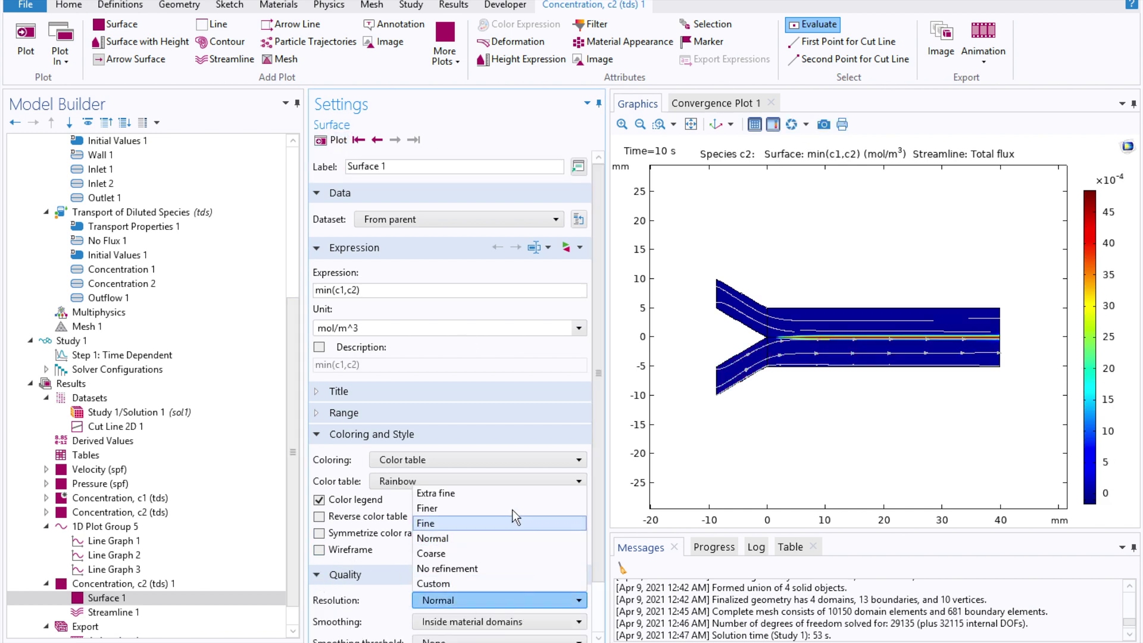
pyautogui.click(501, 496)
pyautogui.click(323, 141)
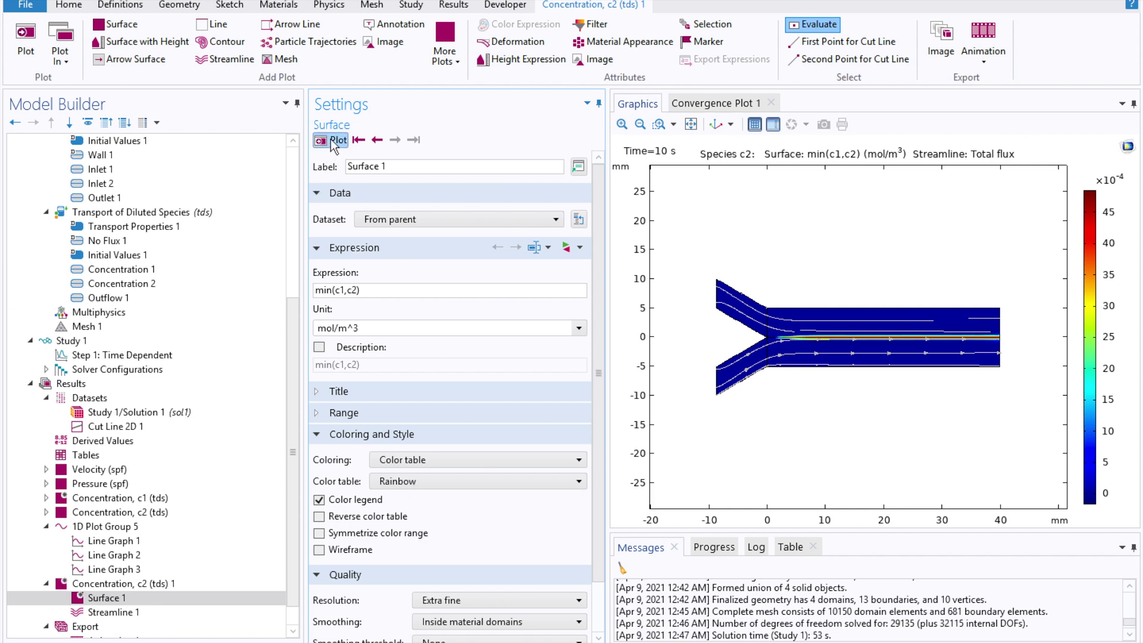
pyautogui.click(658, 124)
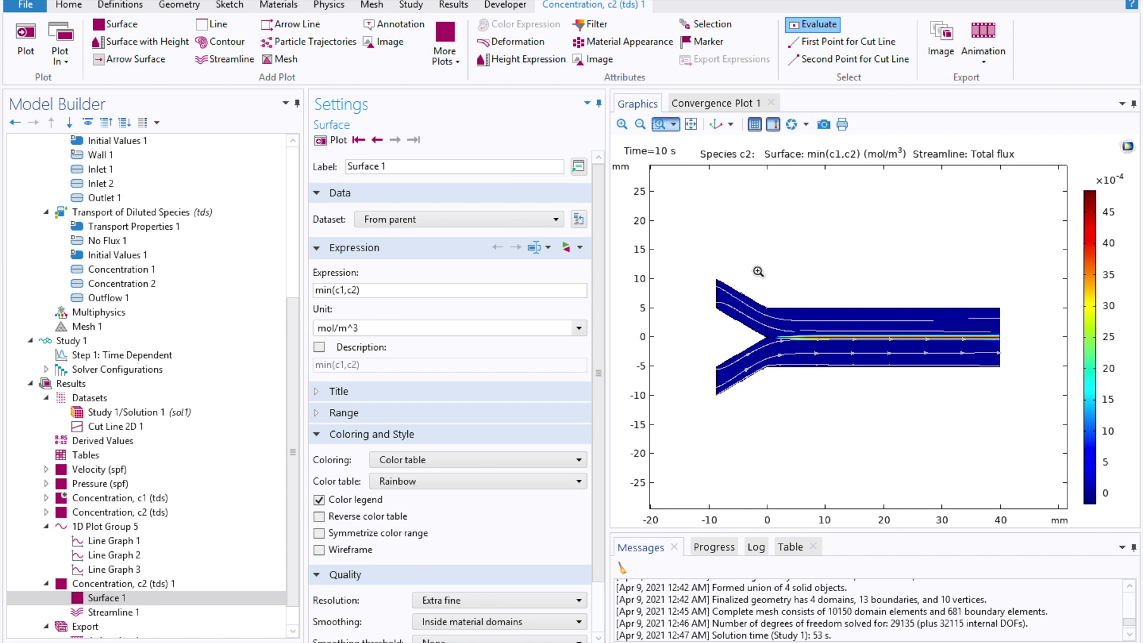
pyautogui.moveTo(755, 268); pyautogui.dragTo(1060, 431)
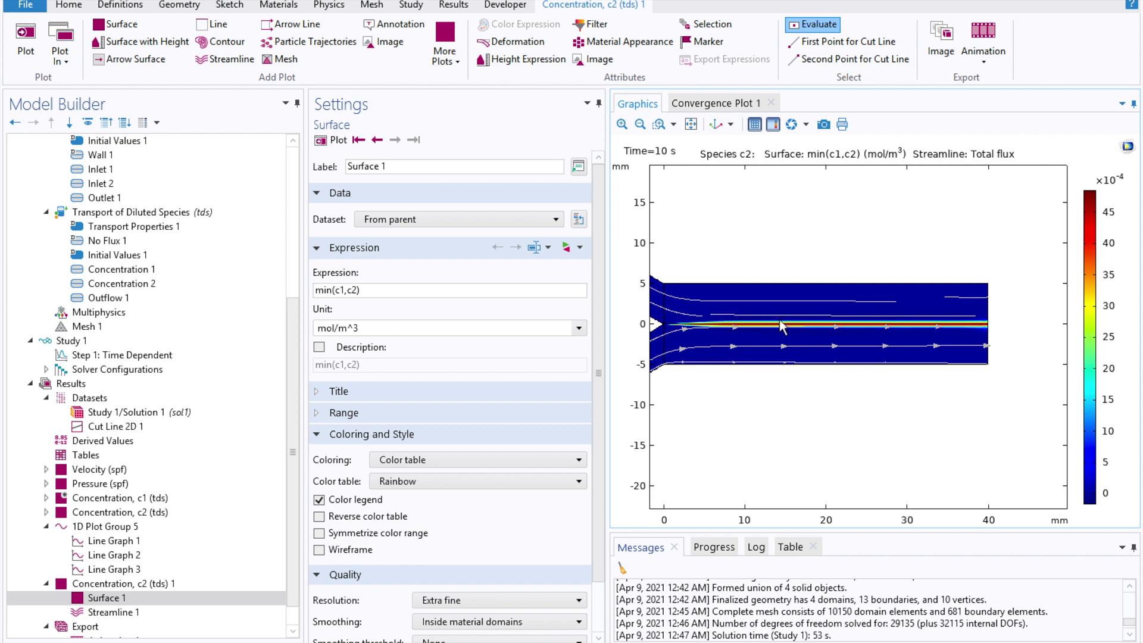
# - Plot the threshold expression min(c1,c2)>1[uM] and zoom into the mid-channel mixing interface
pyautogui.click(387, 291)
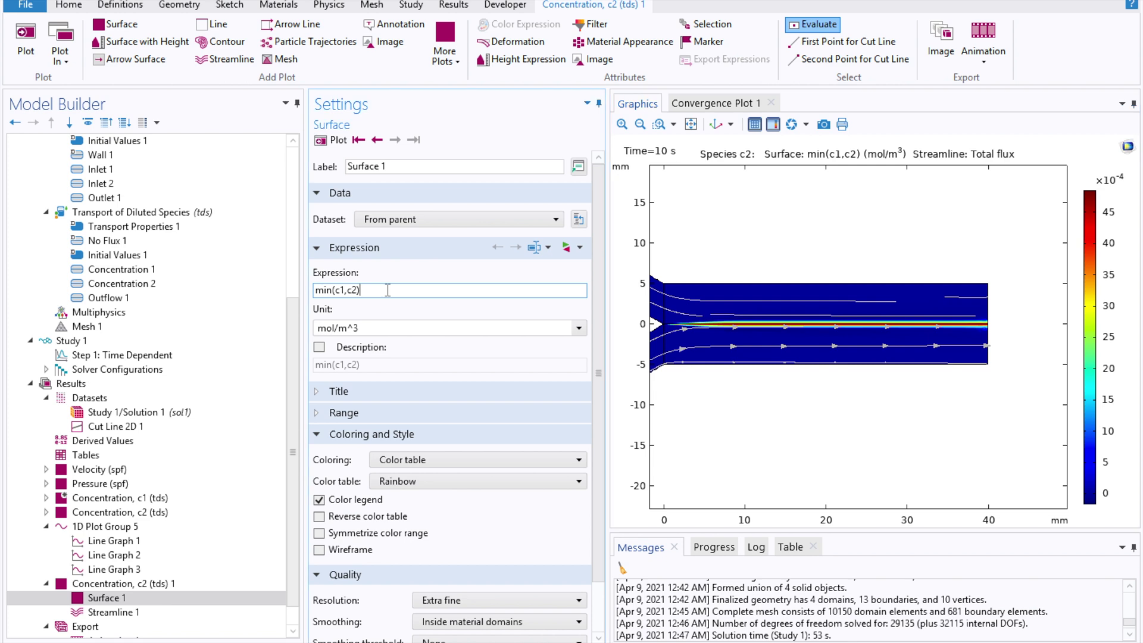
pyautogui.write('>1[uM]')
pyautogui.click(332, 140)
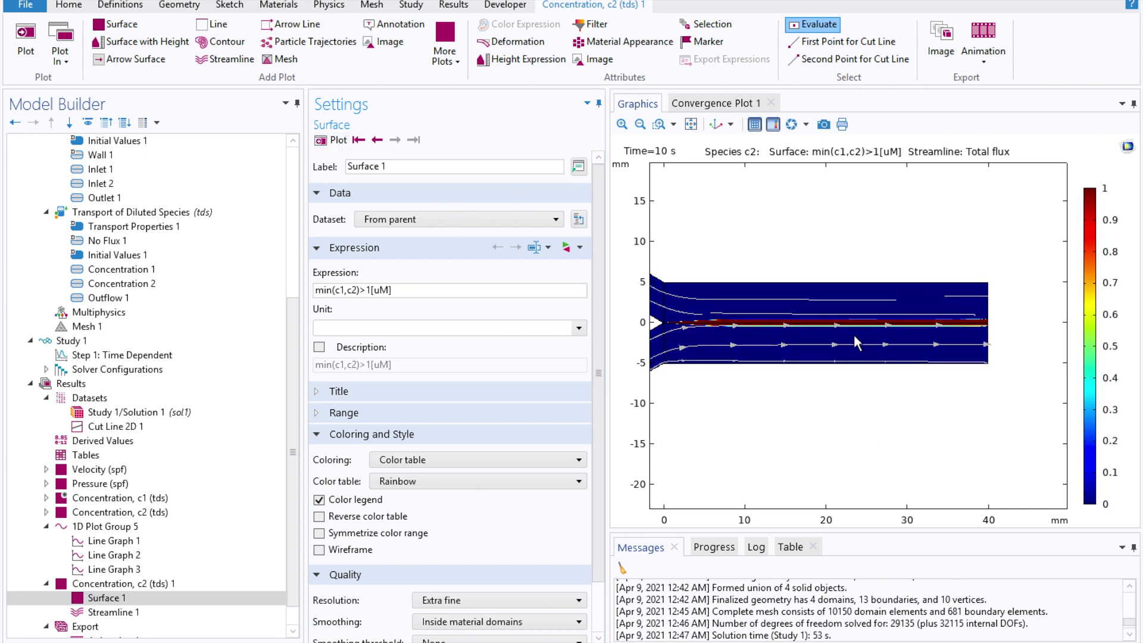
pyautogui.click(659, 124)
pyautogui.moveTo(890, 295); pyautogui.dragTo(784, 345)
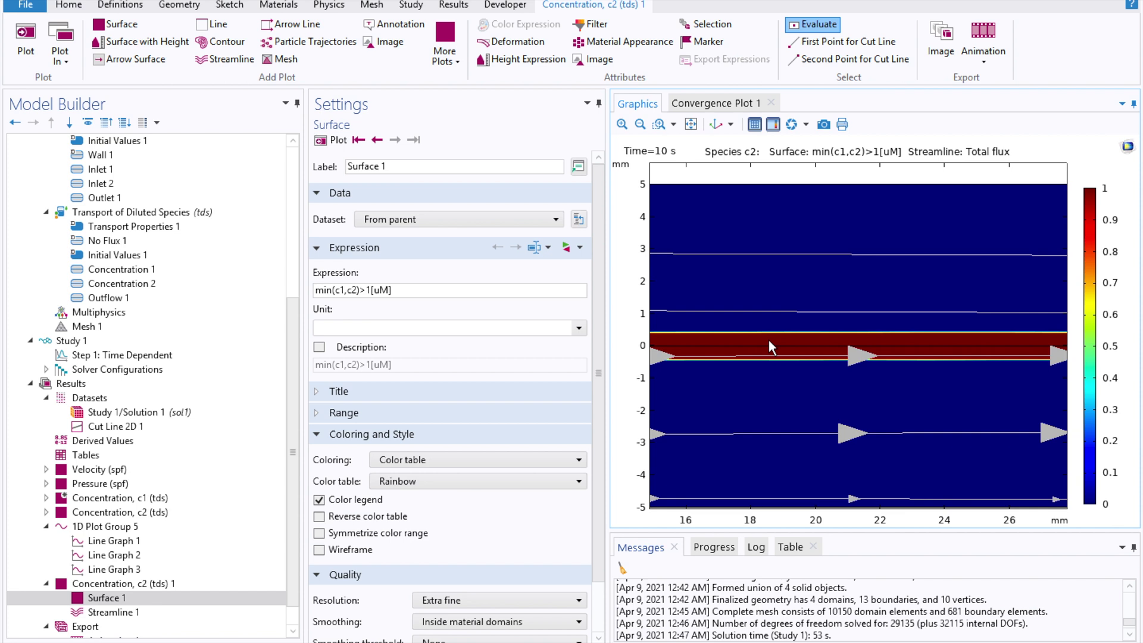
# - Lower the threshold to 0.5[uM] and replot
pyautogui.click(370, 290)
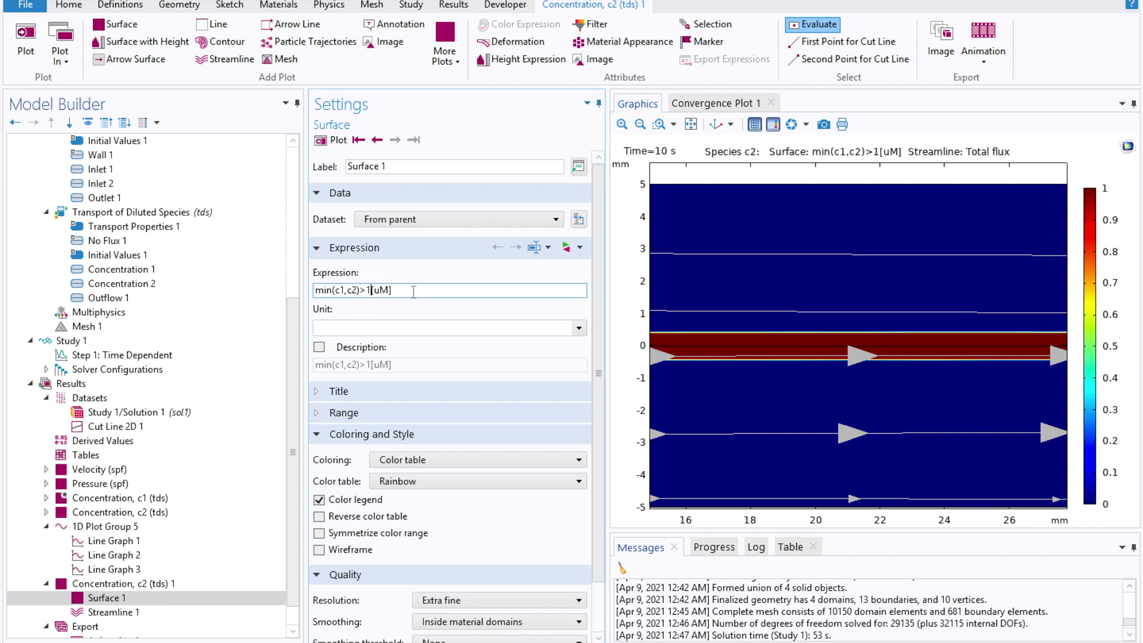
pyautogui.press('BackSpace')
pyautogui.write('0.5')
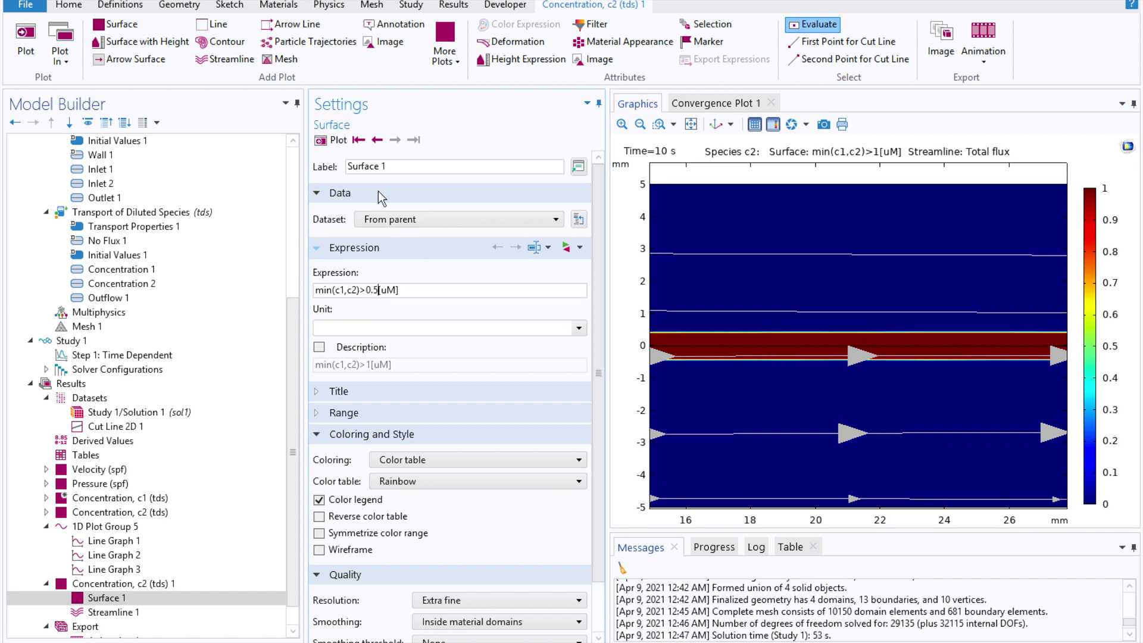
pyautogui.click(327, 143)
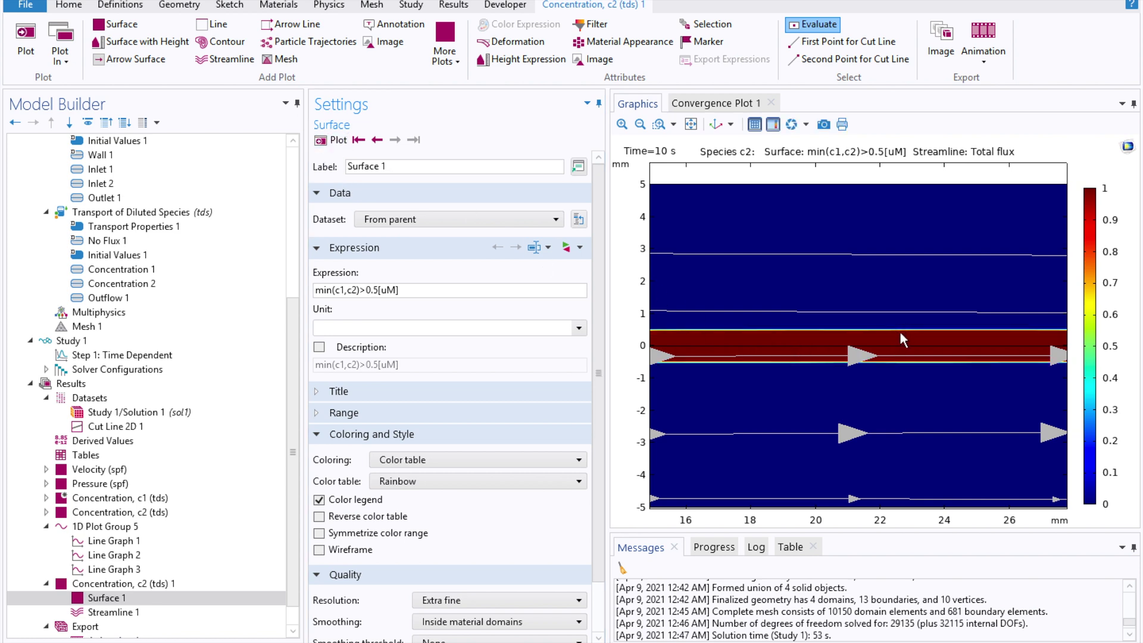
# - Raise the threshold to 2[uM], replot, and zoom to the full mixer extents
pyautogui.click(377, 289)
pyautogui.press('BackSpace')
pyautogui.press('BackSpace')
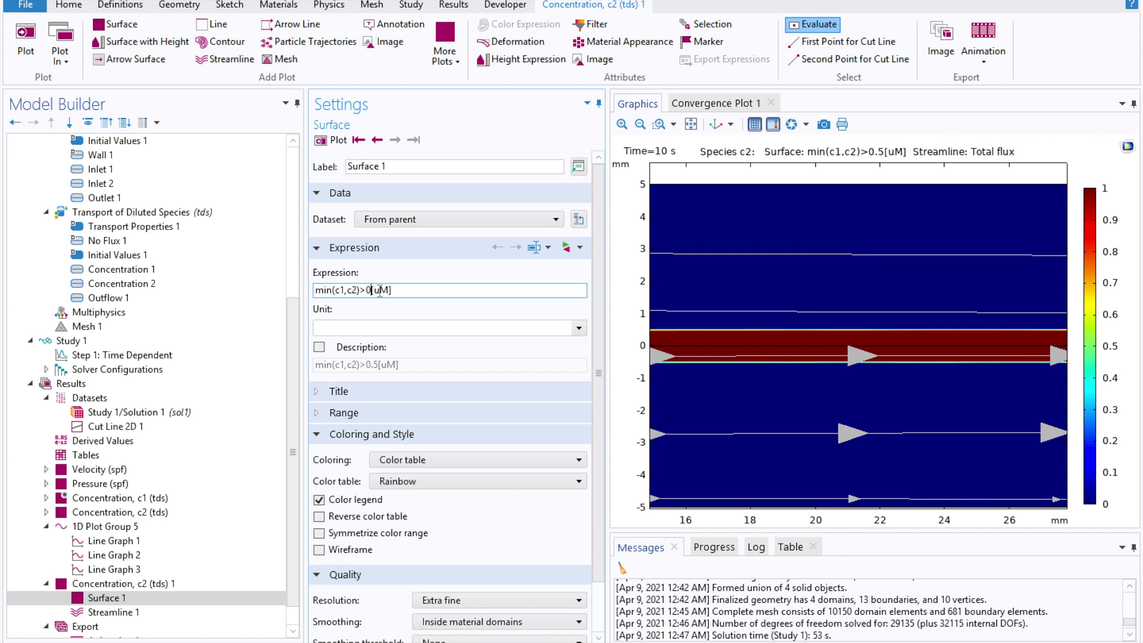
pyautogui.press('BackSpace')
pyautogui.write('2')
pyautogui.click(328, 140)
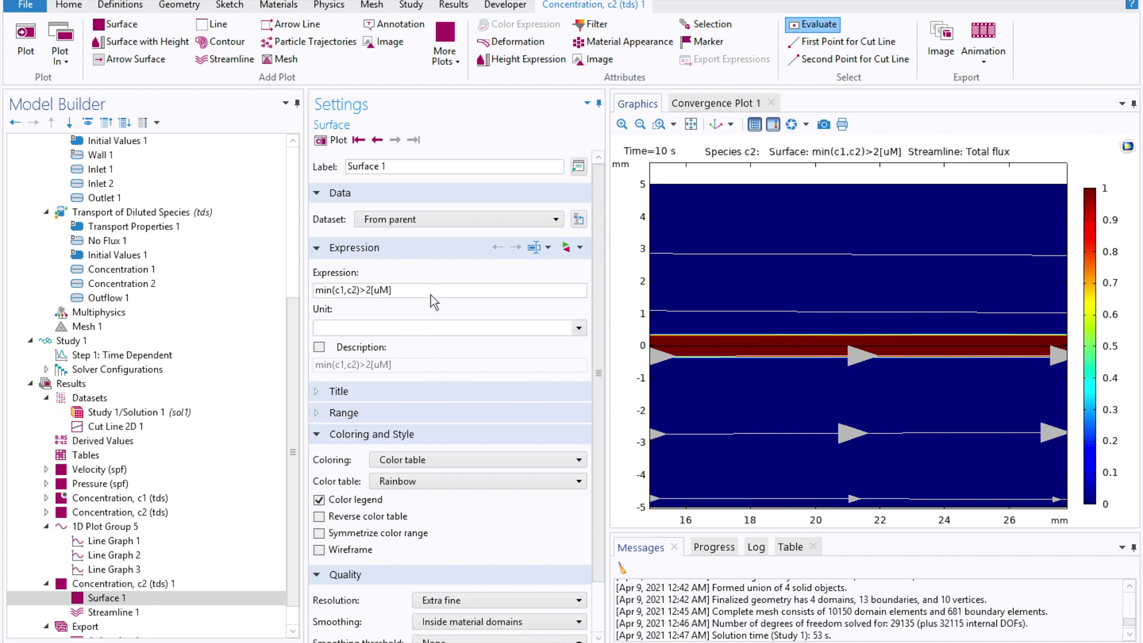
pyautogui.moveTo(316, 291); pyautogui.dragTo(404, 310)
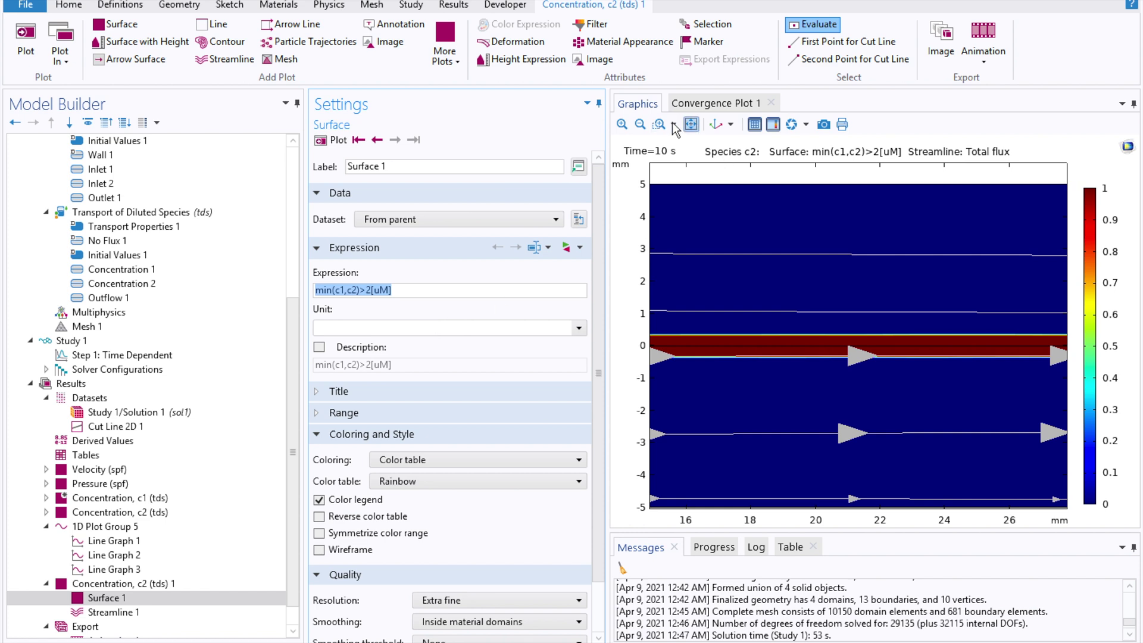
pyautogui.click(690, 124)
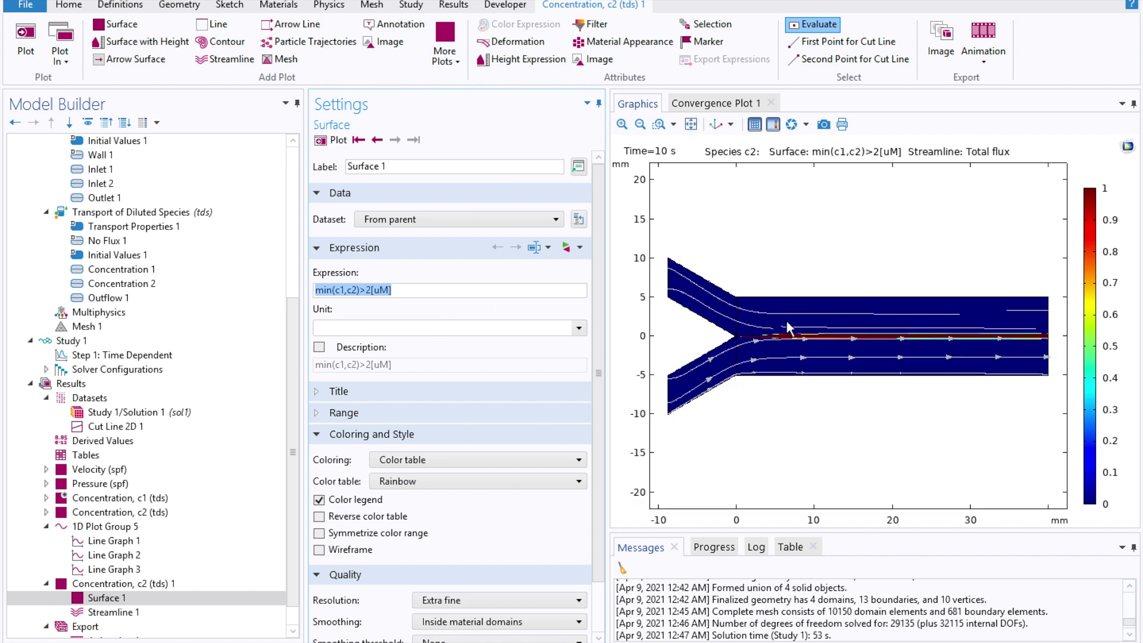
# - Add a Linear Projection coupling on outlet-channel domains 3 and 4
pyautogui.moveTo(291, 381); pyautogui.dragTo(279, 237)
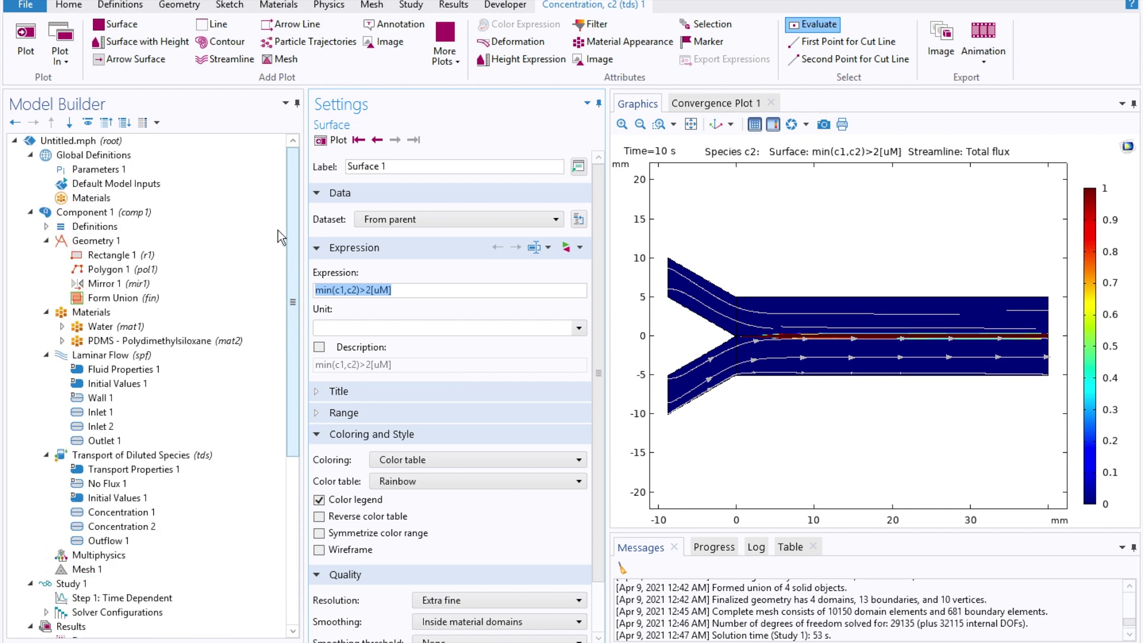
pyautogui.rightClick(89, 227)
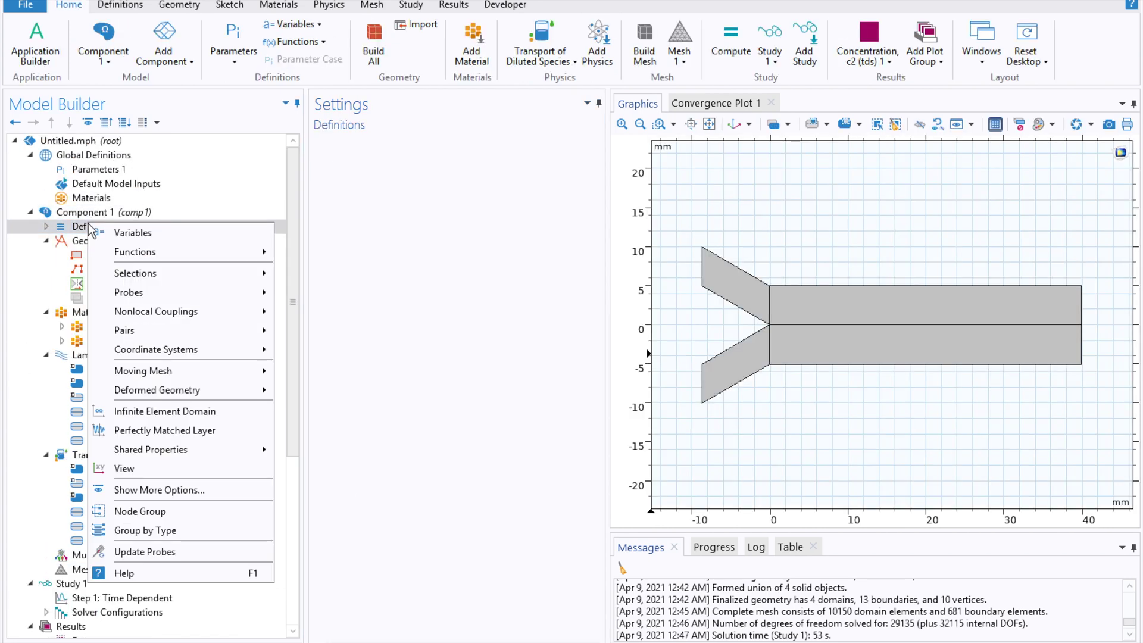
pyautogui.moveTo(179, 311)
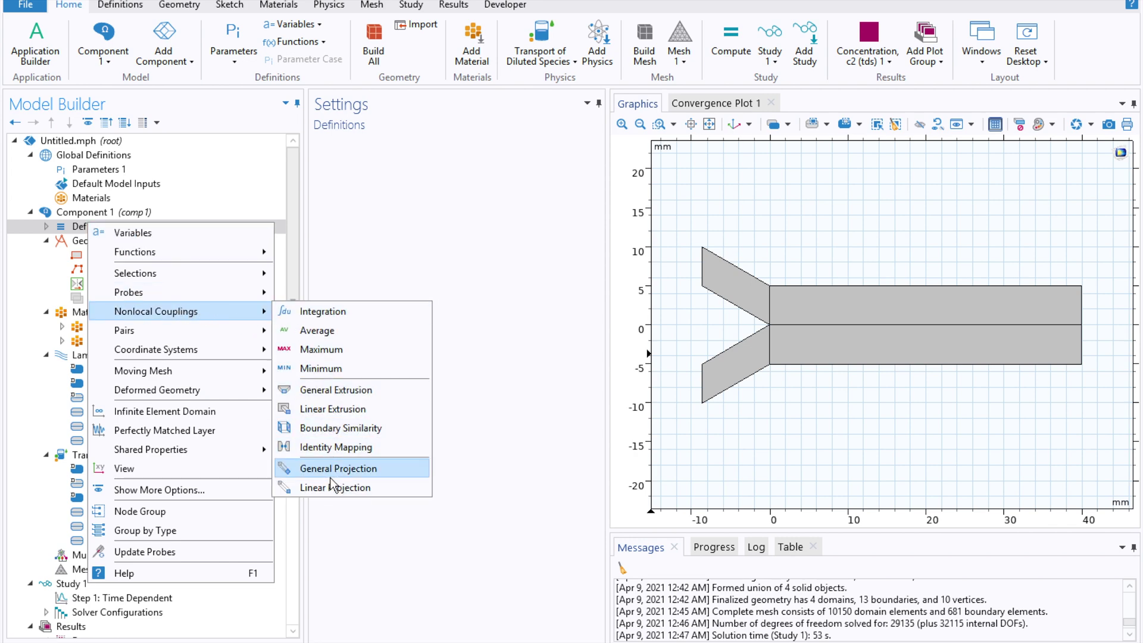
pyautogui.click(324, 487)
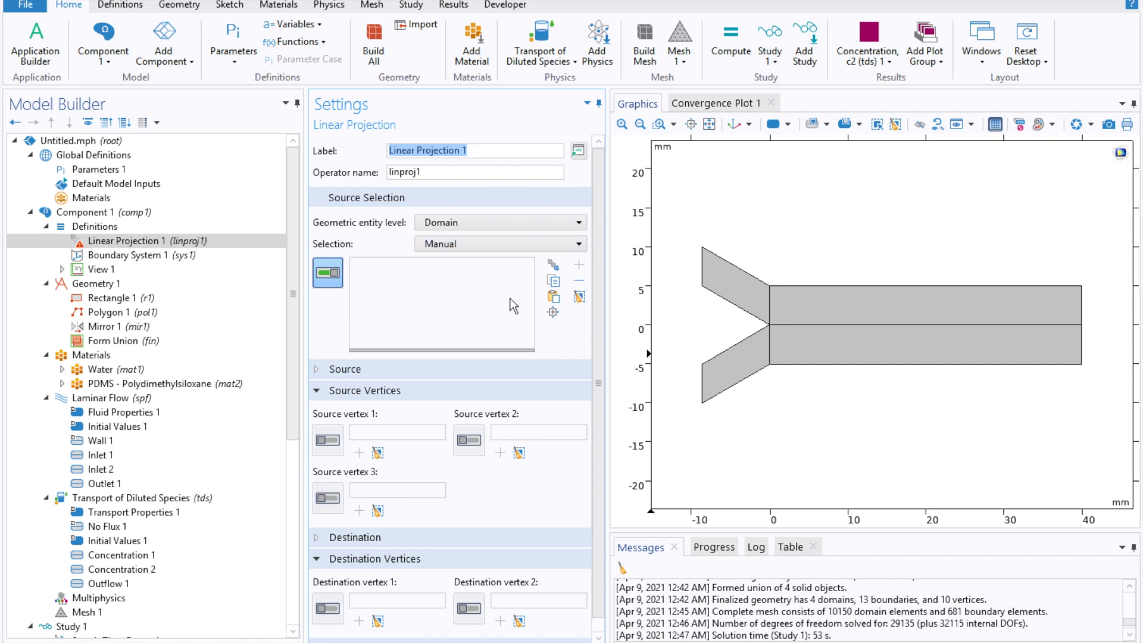
pyautogui.click(788, 313)
pyautogui.click(807, 337)
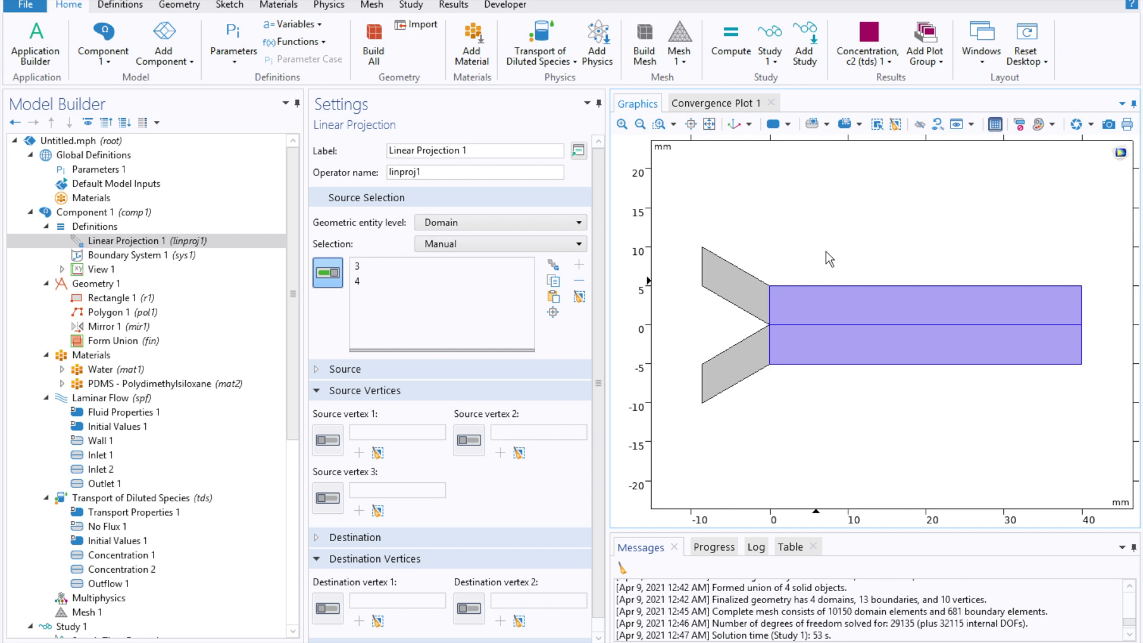
# - Set the projection's source vertices to 5, 8, 7 and destination vertices to 5, 8
pyautogui.click(327, 440)
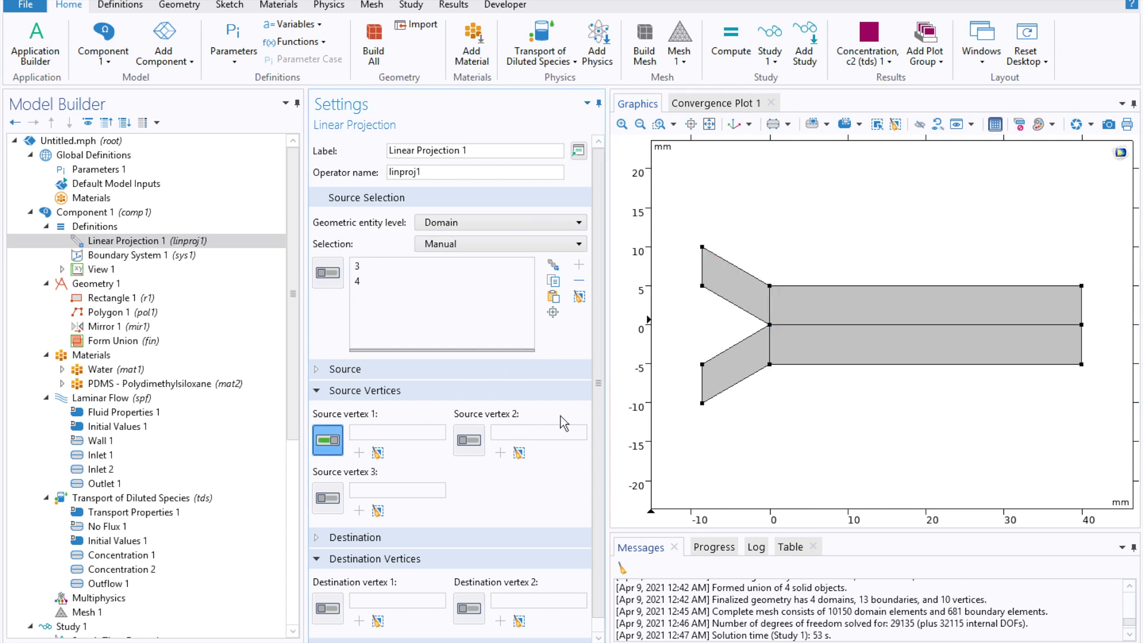
pyautogui.click(769, 363)
pyautogui.click(467, 440)
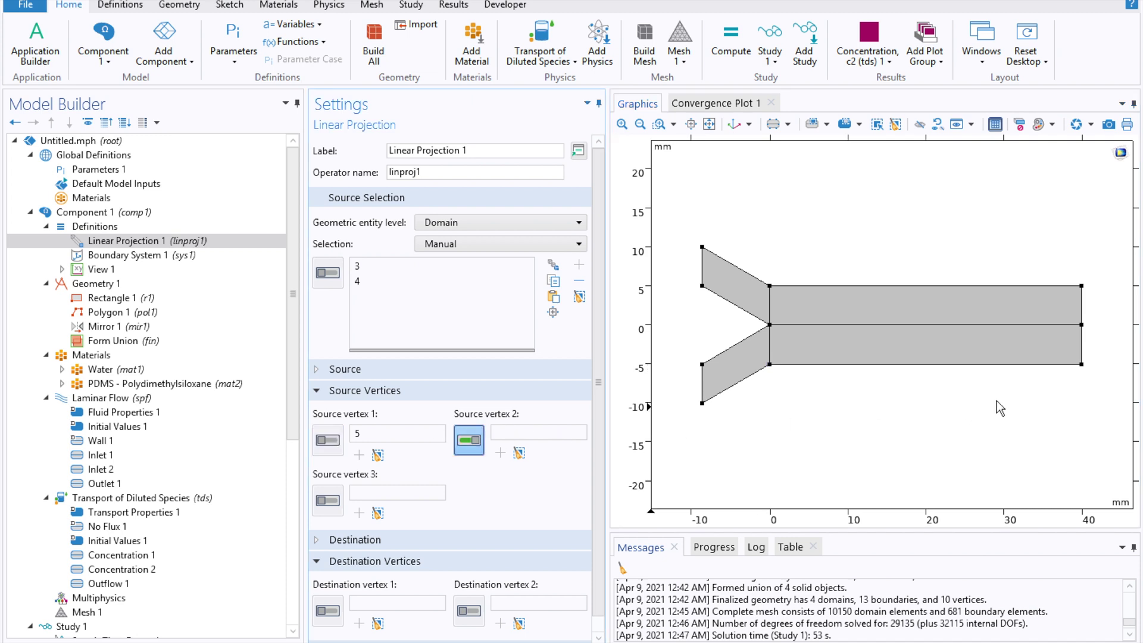
pyautogui.click(1081, 364)
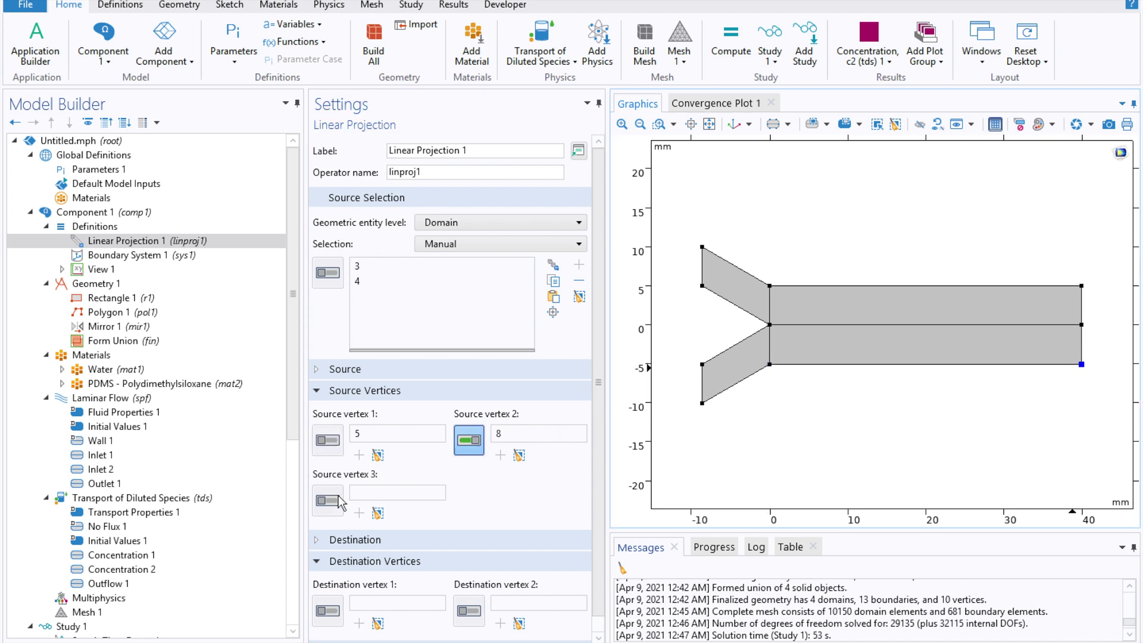
pyautogui.click(770, 286)
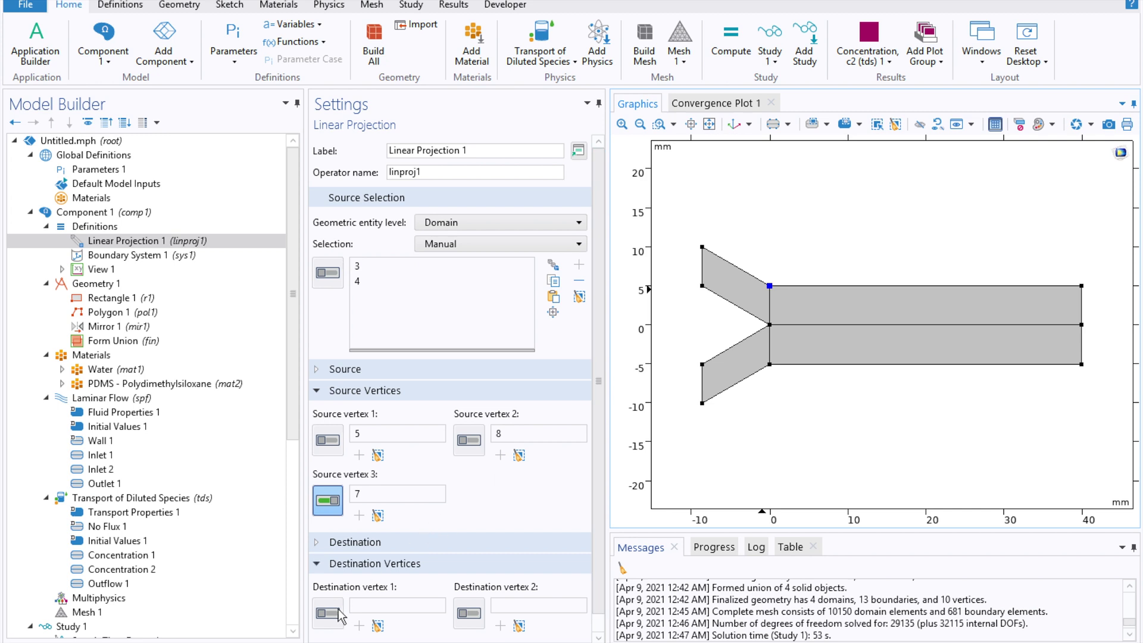
pyautogui.click(769, 363)
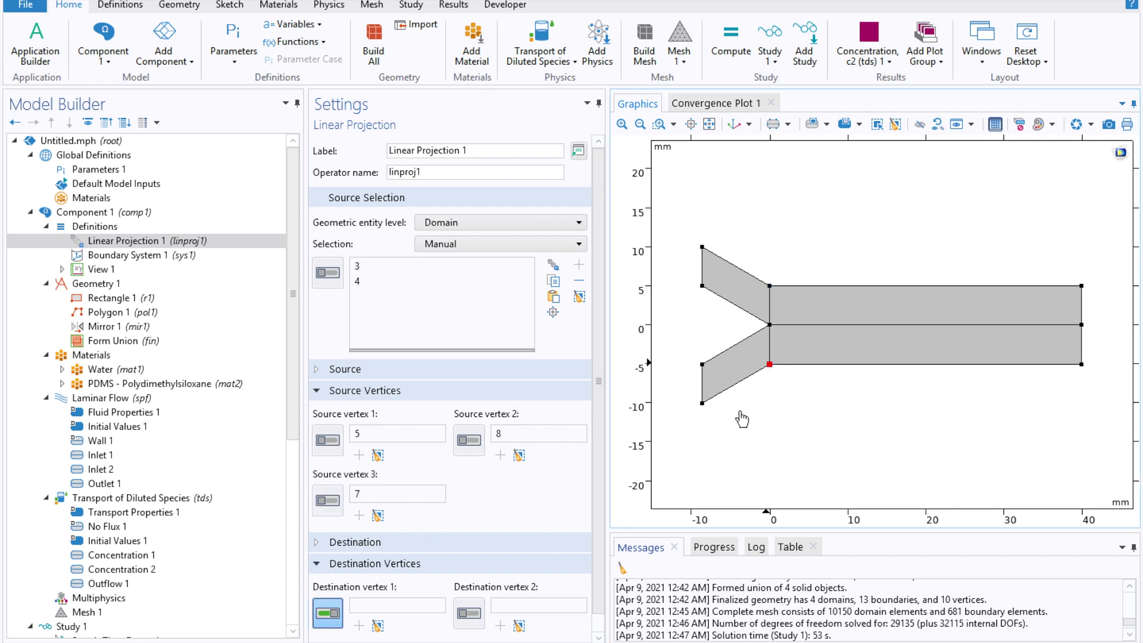
pyautogui.click(469, 616)
pyautogui.click(1086, 369)
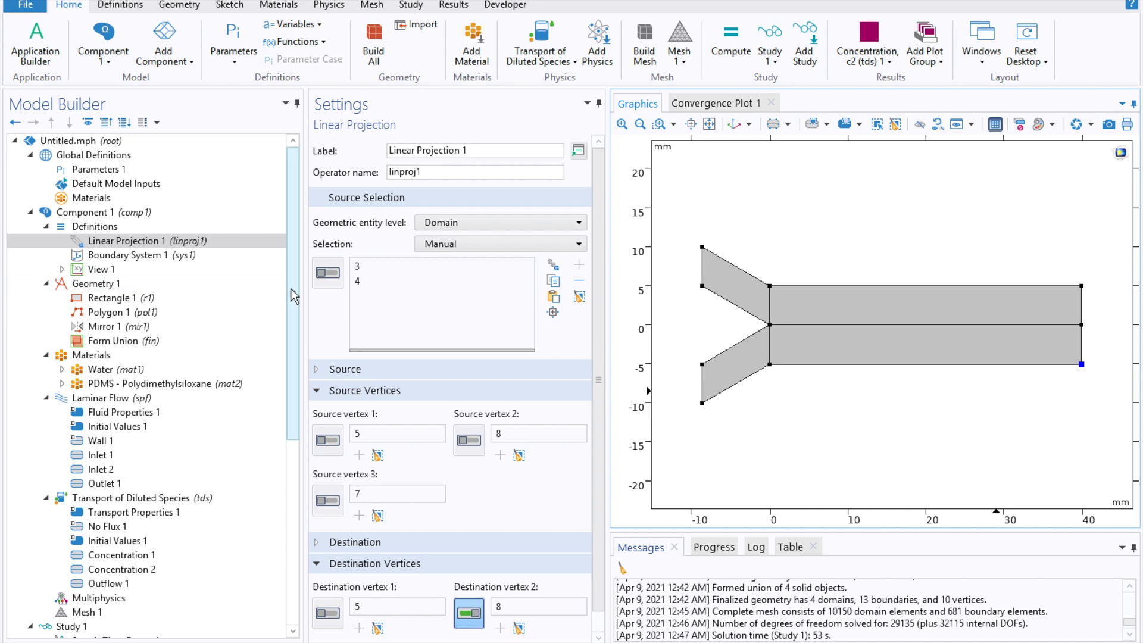
pyautogui.moveTo(293, 295); pyautogui.dragTo(281, 487)
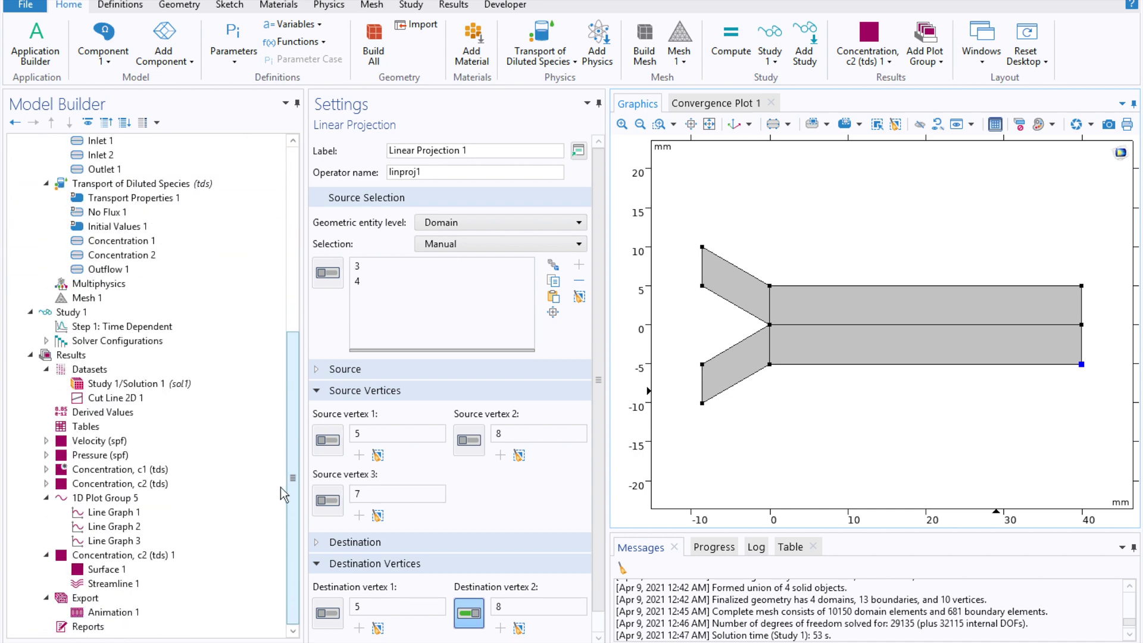
# - Add Cut Line 2D 2 from (0,0) to (L0,0) along the centreline and preview it
pyautogui.click(83, 370)
pyautogui.rightClick(82, 373)
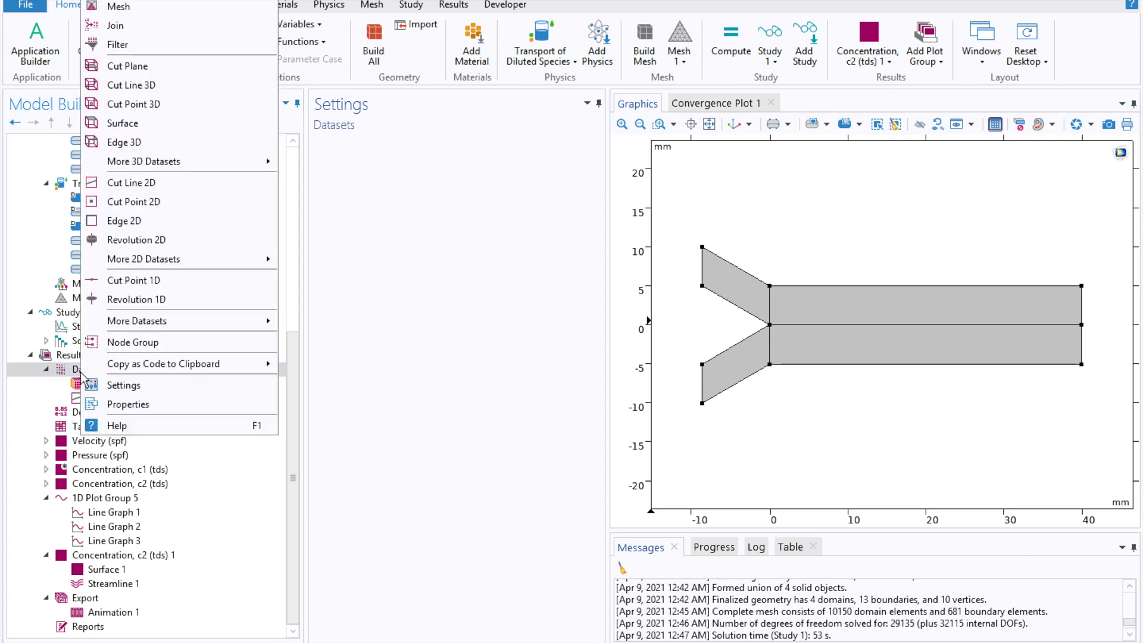
pyautogui.click(166, 186)
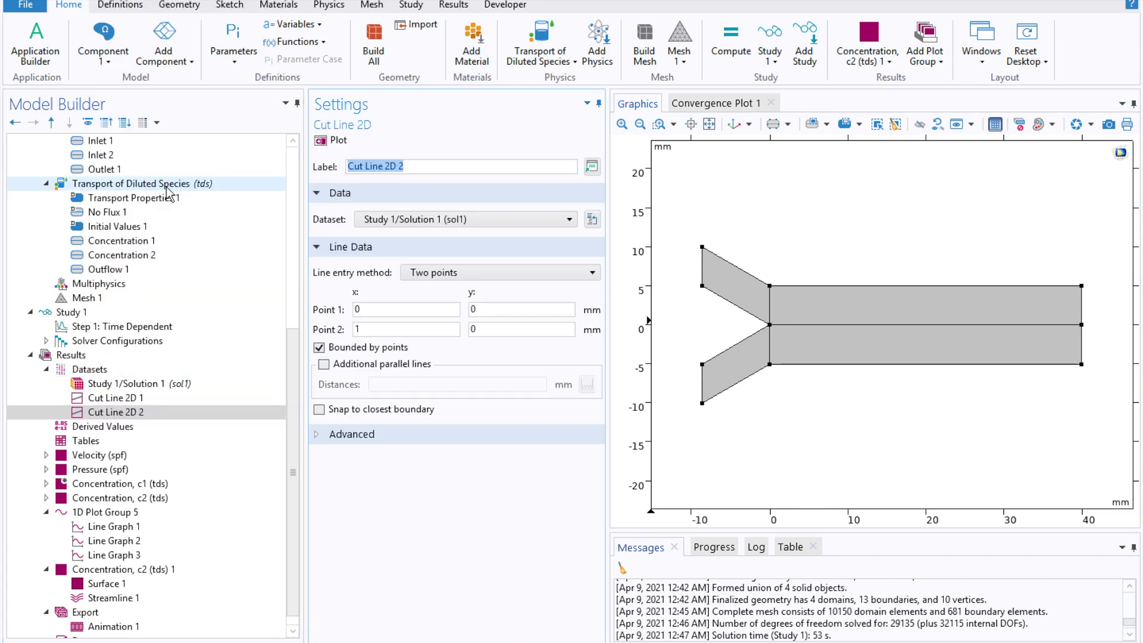
pyautogui.click(432, 309)
pyautogui.click(418, 328)
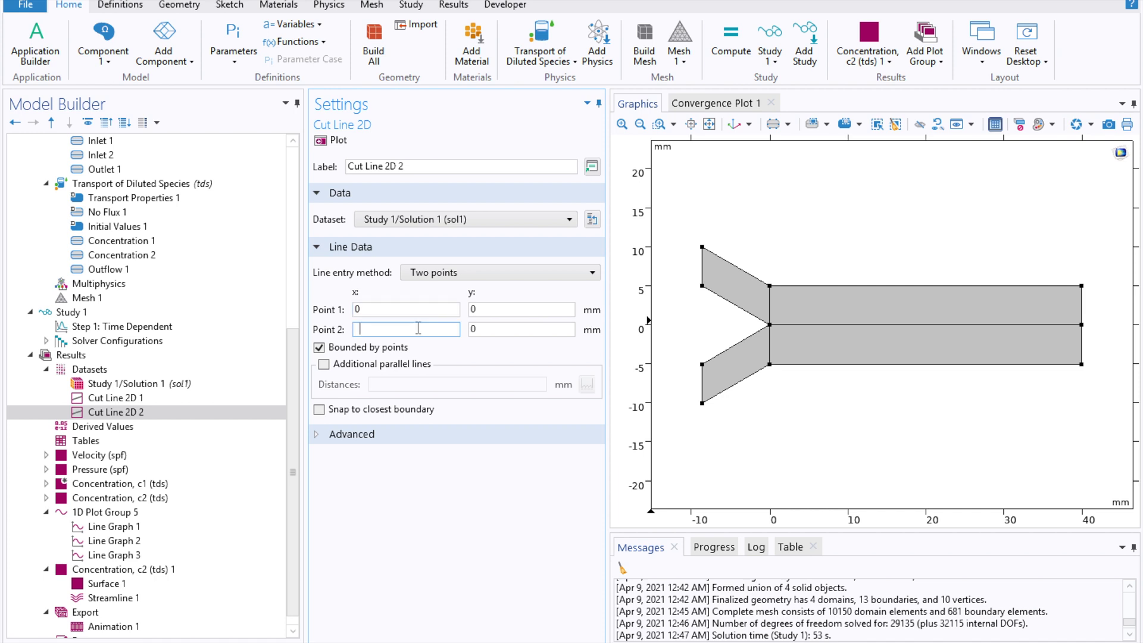
pyautogui.write('10')
pyautogui.click(513, 306)
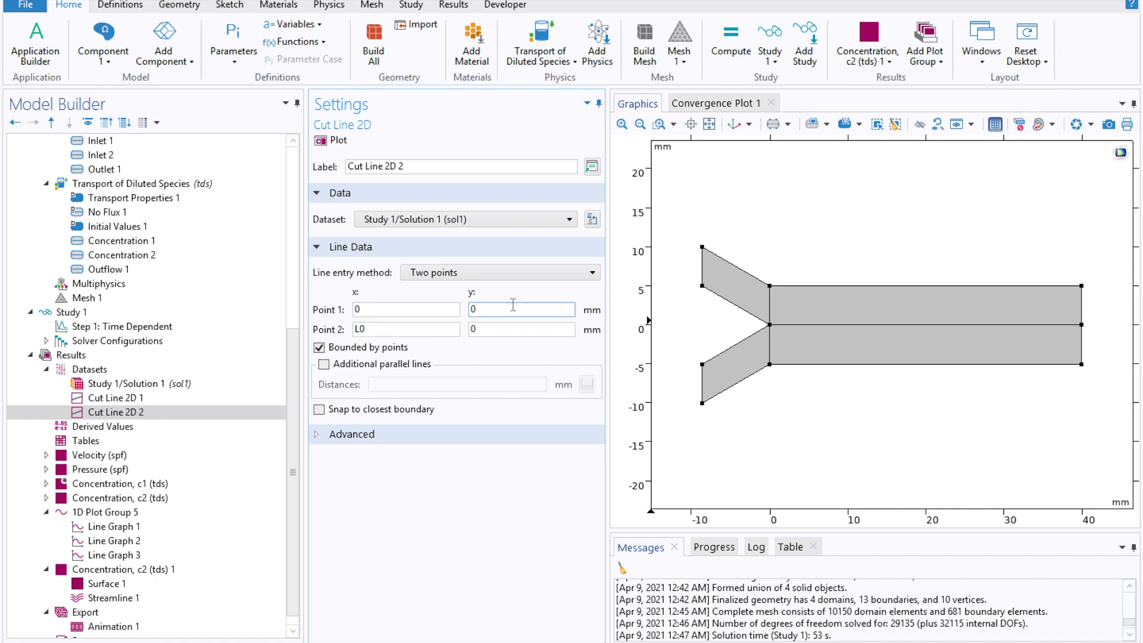
pyautogui.click(518, 328)
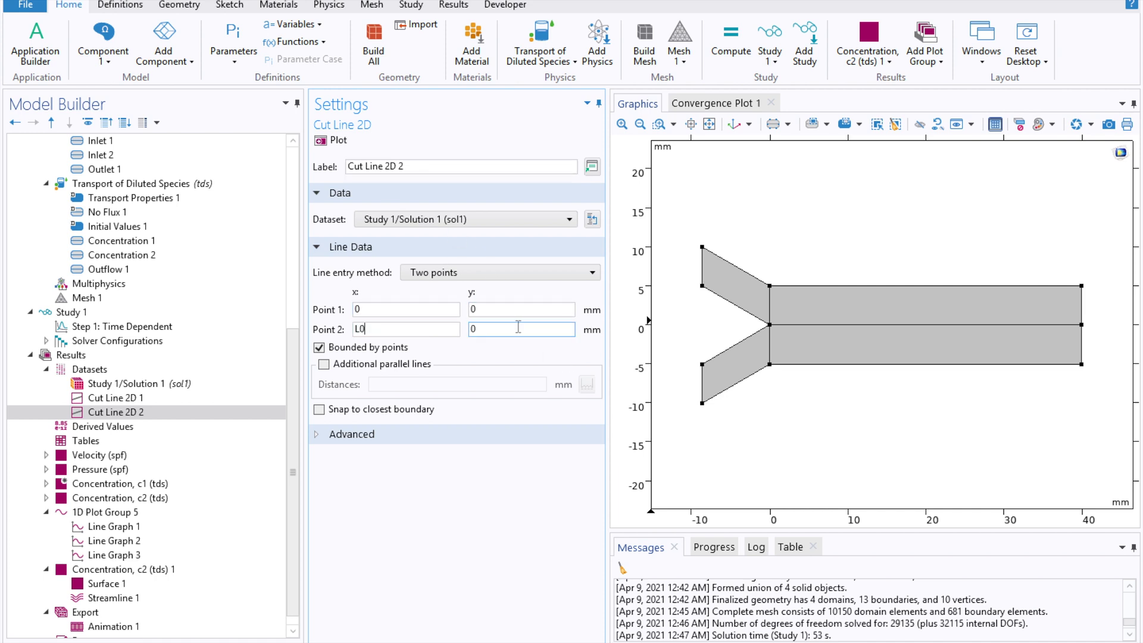
pyautogui.click(331, 140)
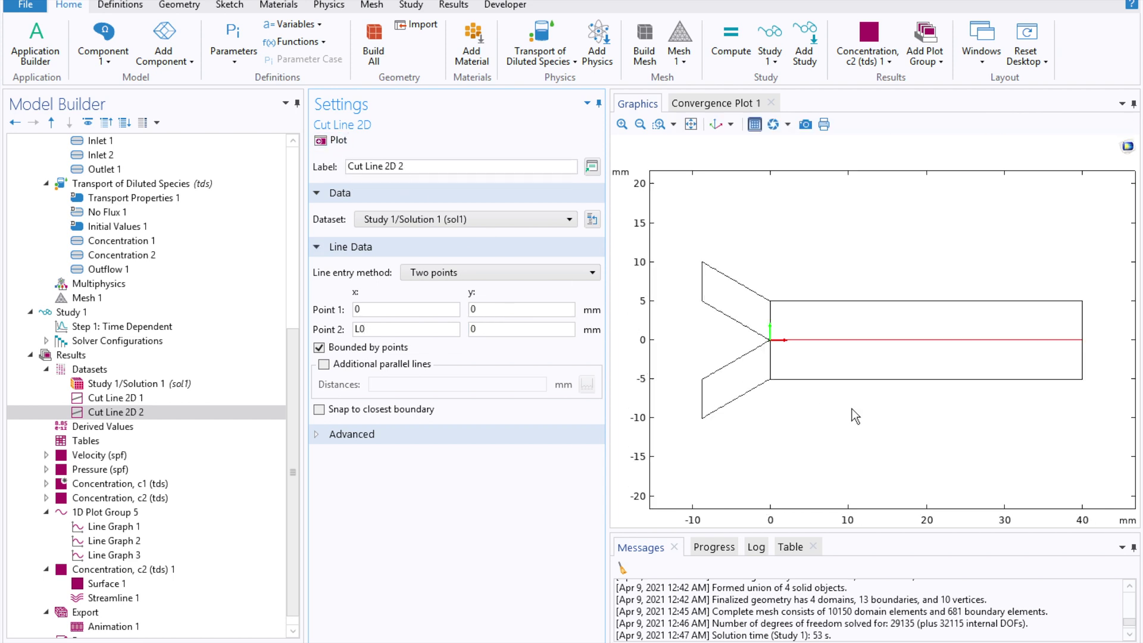
pyautogui.moveTo(297, 425); pyautogui.dragTo(295, 502)
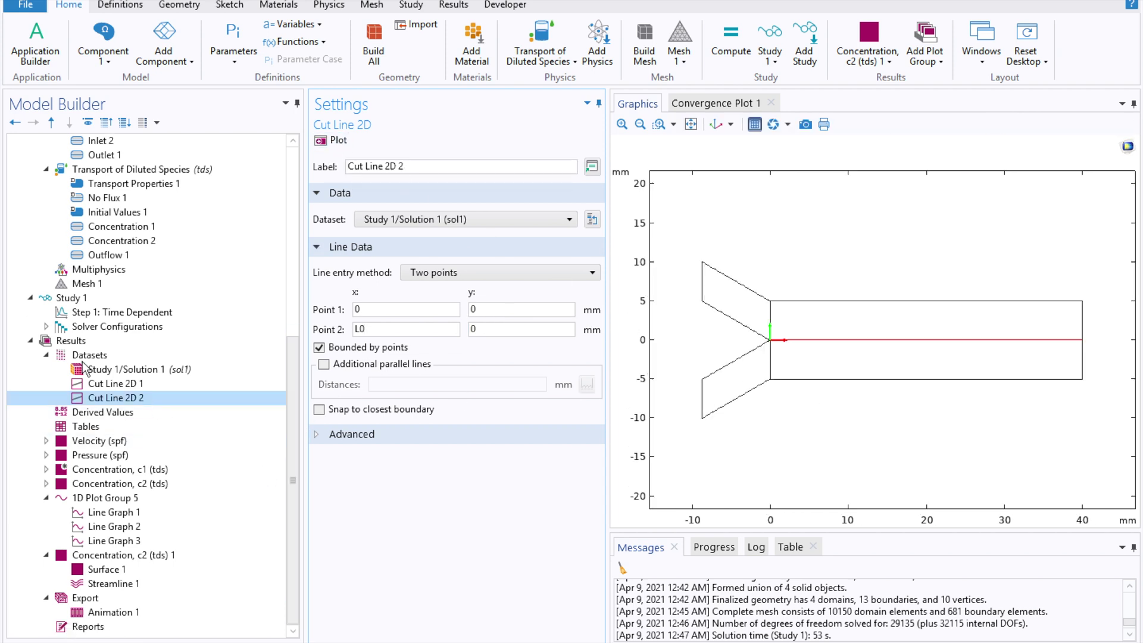
pyautogui.click(70, 343)
# - Add a new 1D plot group with a Line Graph, using dataset Cut Line 2D 2
pyautogui.rightClick(70, 344)
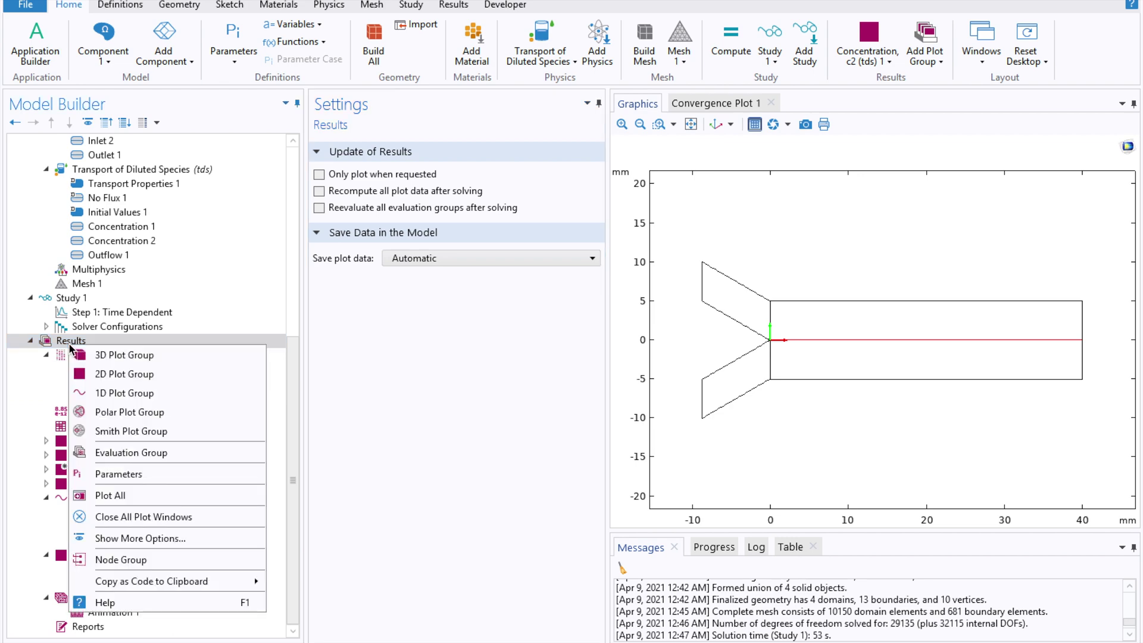
pyautogui.click(124, 393)
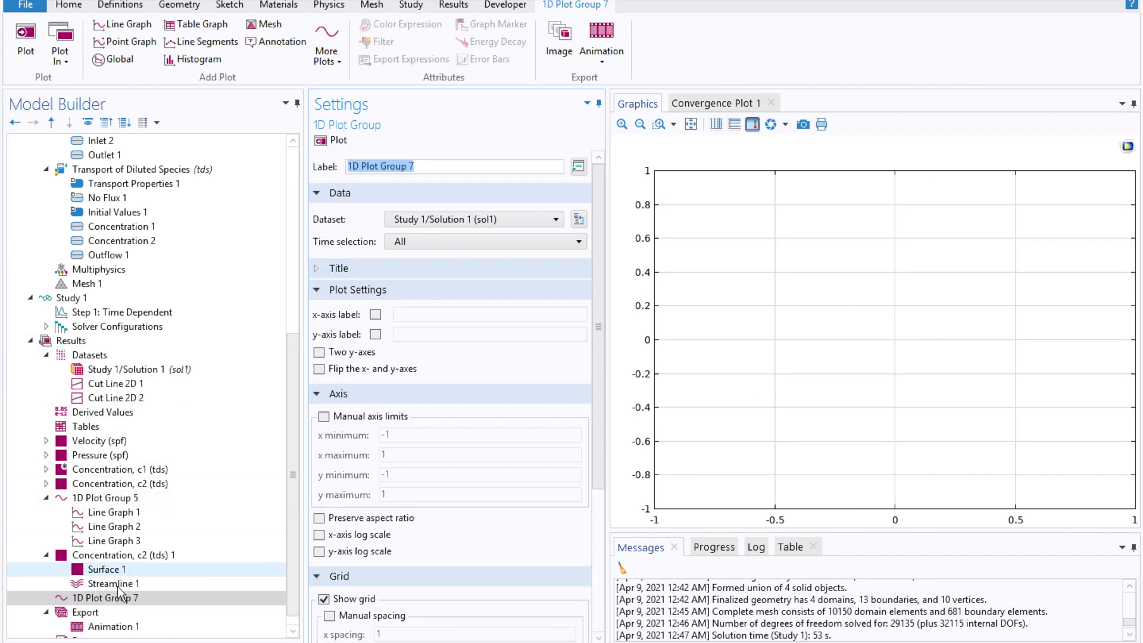
pyautogui.click(118, 597)
pyautogui.rightClick(114, 598)
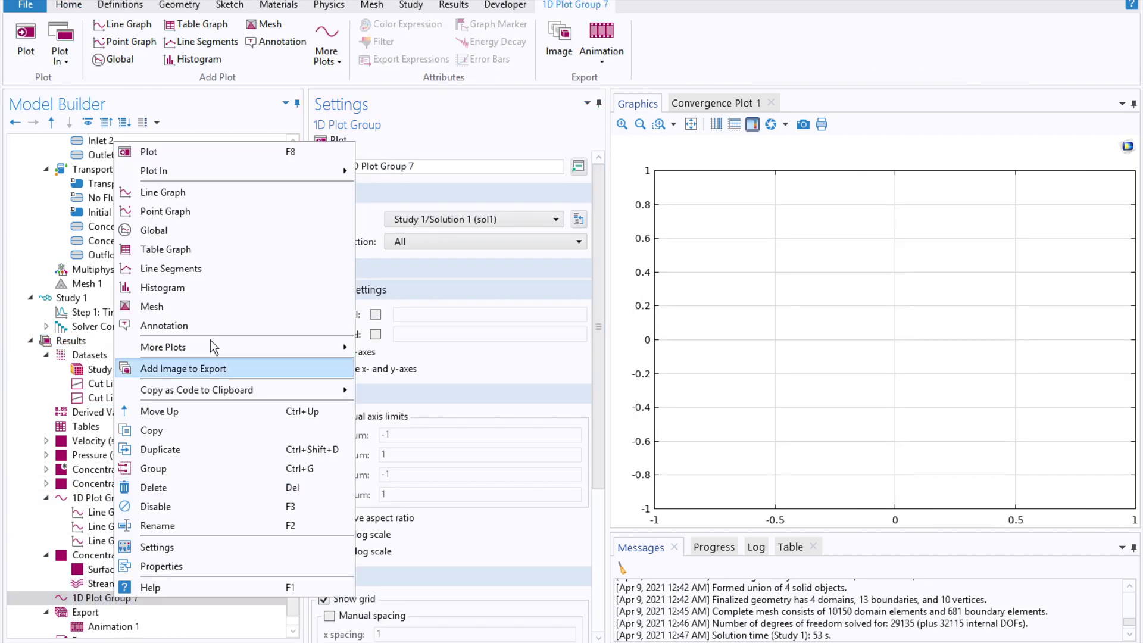
pyautogui.click(159, 203)
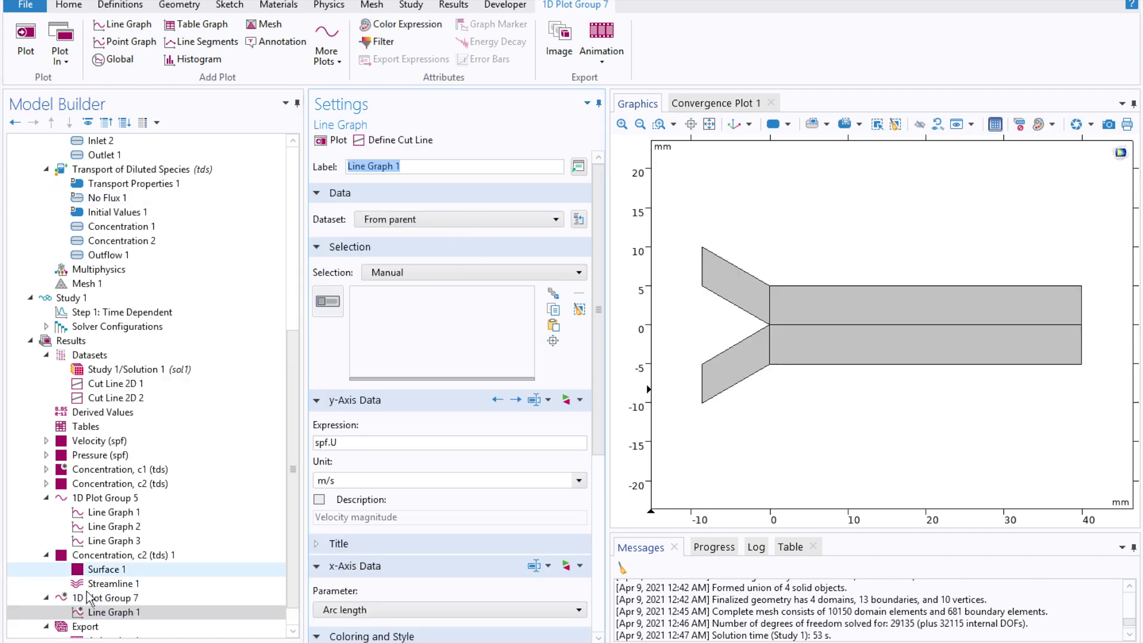
pyautogui.click(104, 597)
pyautogui.click(470, 226)
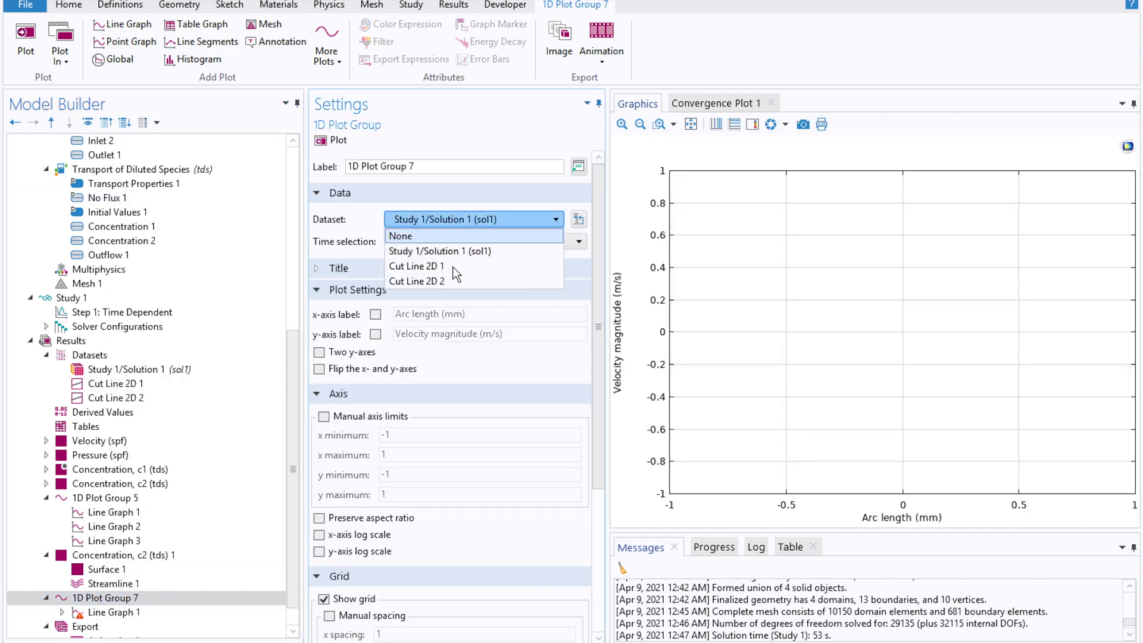
pyautogui.click(441, 288)
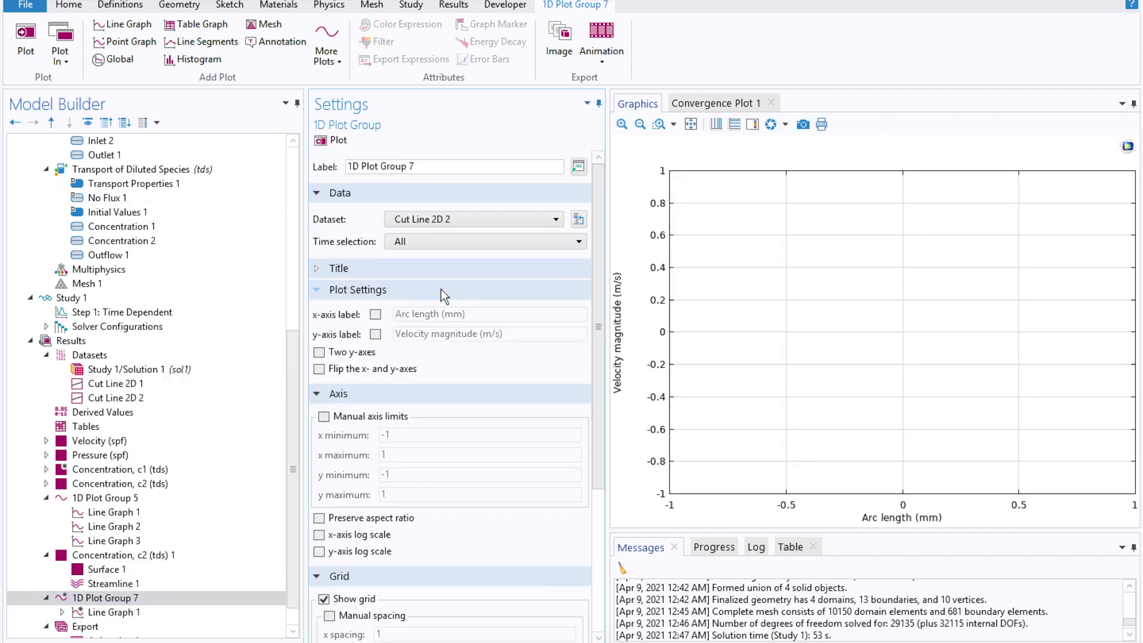
pyautogui.click(447, 242)
pyautogui.click(113, 612)
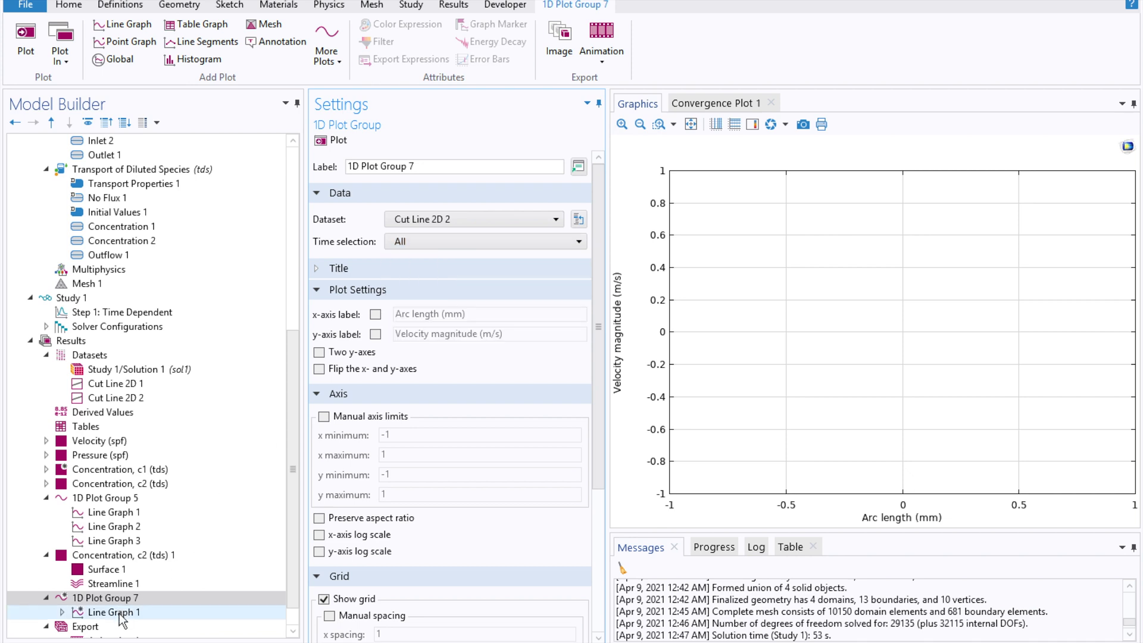
pyautogui.click(113, 612)
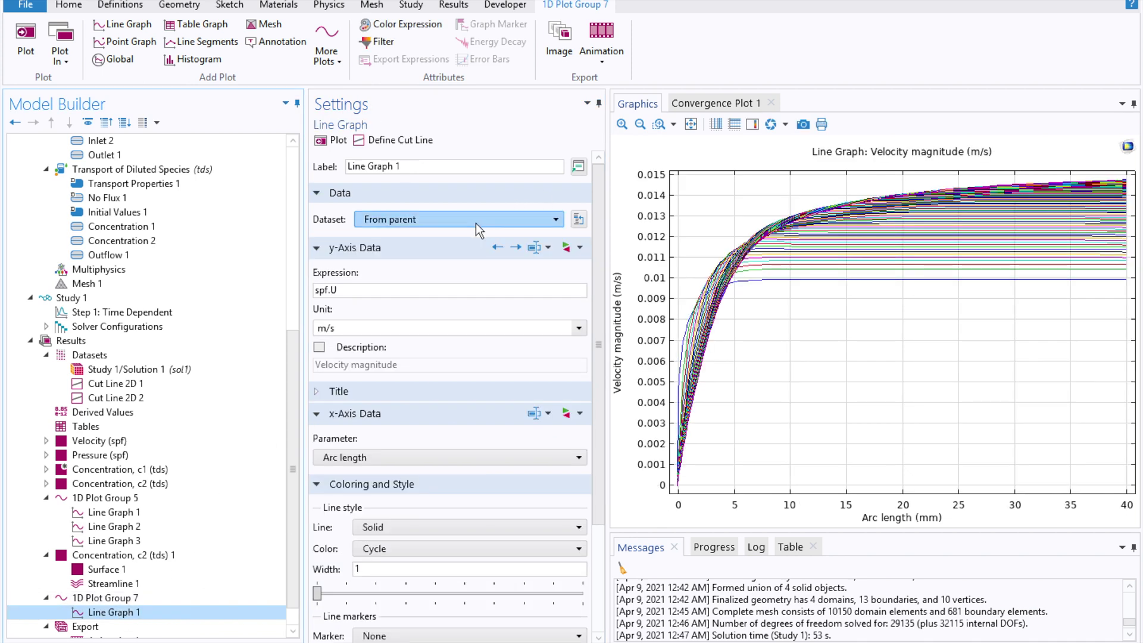
# - Set the line graph expression to linproj1(min(c1,c2)>1[uM]) and update the study solution
pyautogui.tripleClick(307, 291)
pyautogui.press('BackSpace')
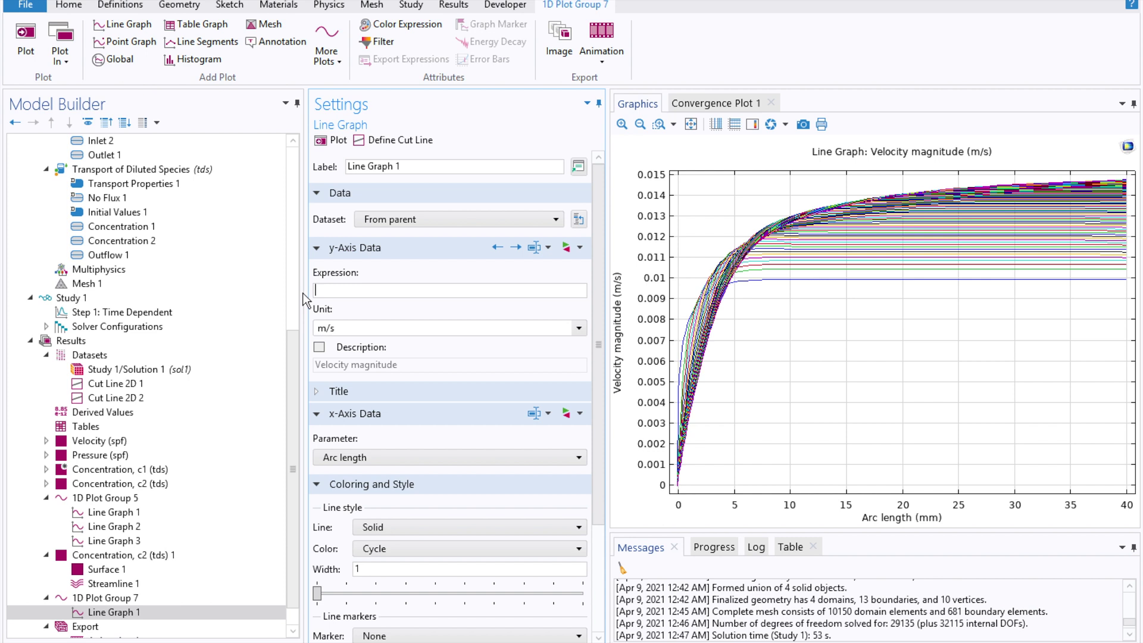
pyautogui.write('linproj1(min(c1,c2)>1[uM]')
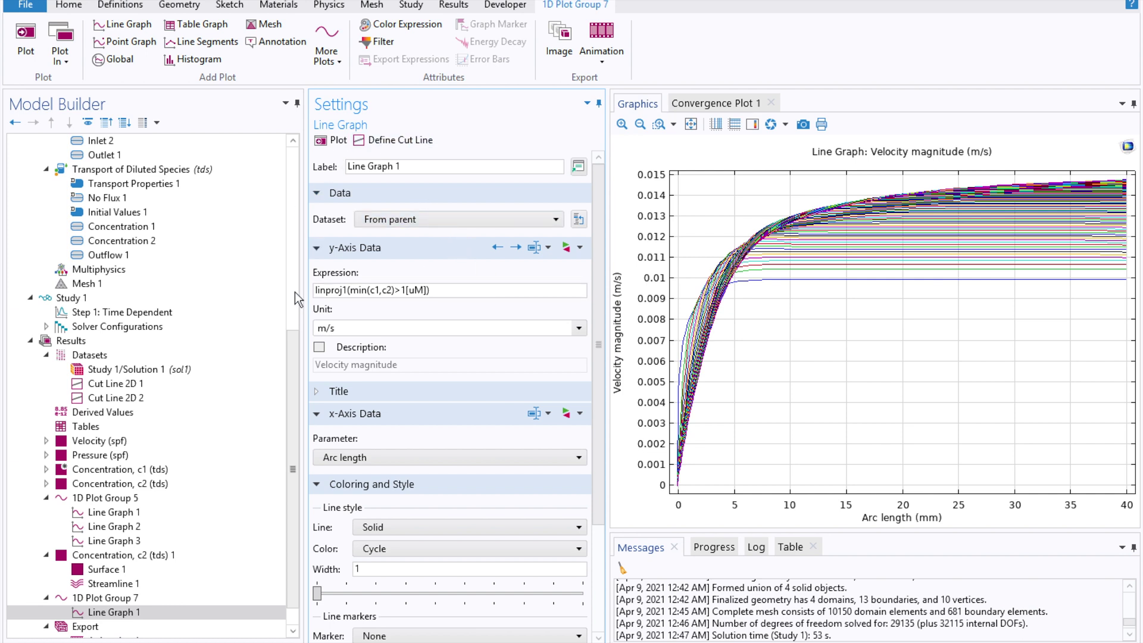
pyautogui.moveTo(293, 362); pyautogui.dragTo(309, 275)
pyautogui.scroll(5, 135, 161)
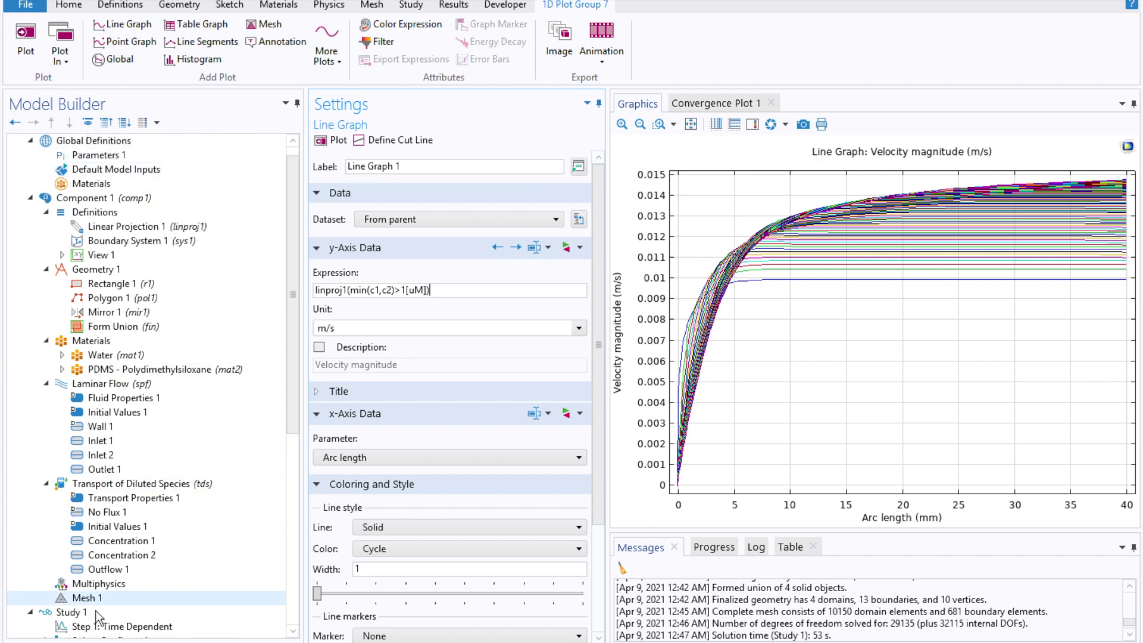
pyautogui.click(68, 612)
pyautogui.click(404, 140)
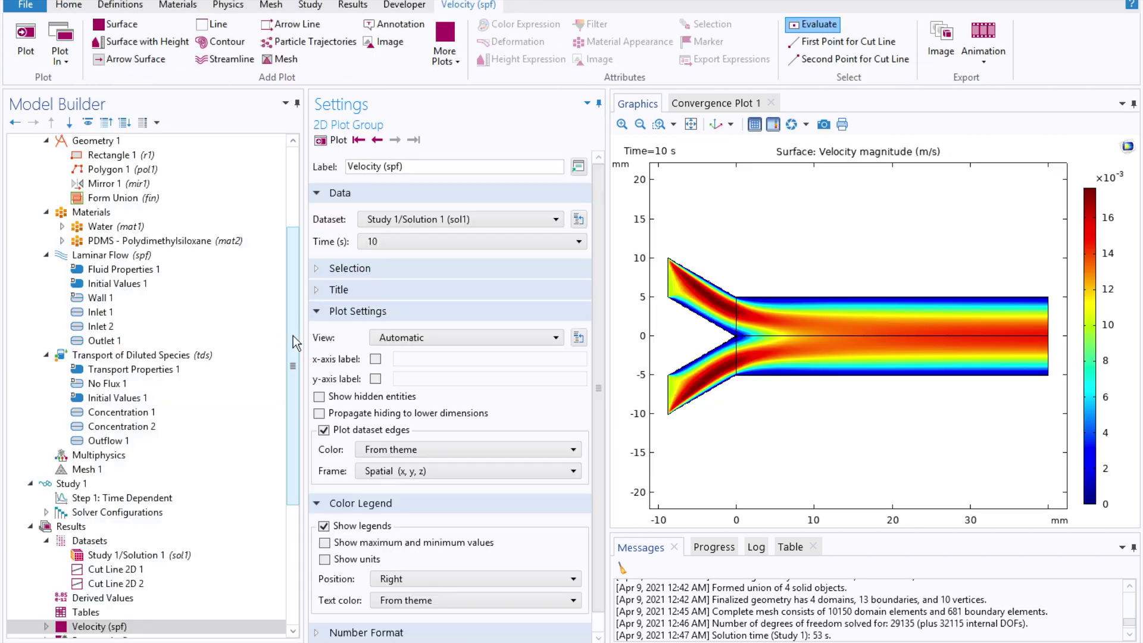
pyautogui.scroll(-5, 274, 518)
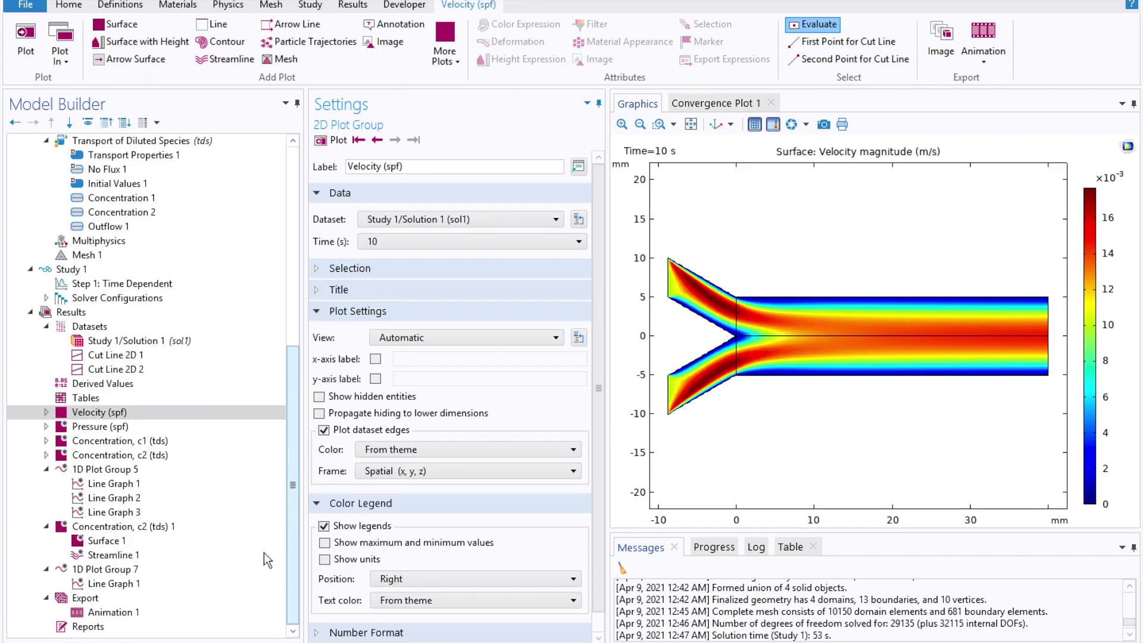
# - Set the 1D plot group's time selection to Last and replot
pyautogui.click(107, 569)
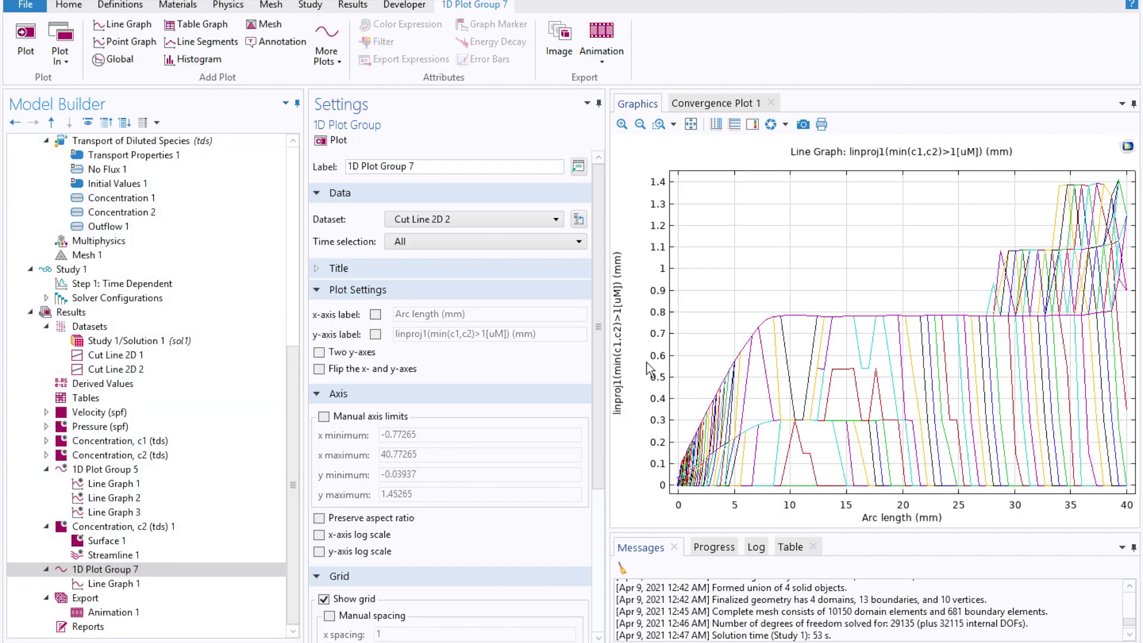
pyautogui.click(433, 242)
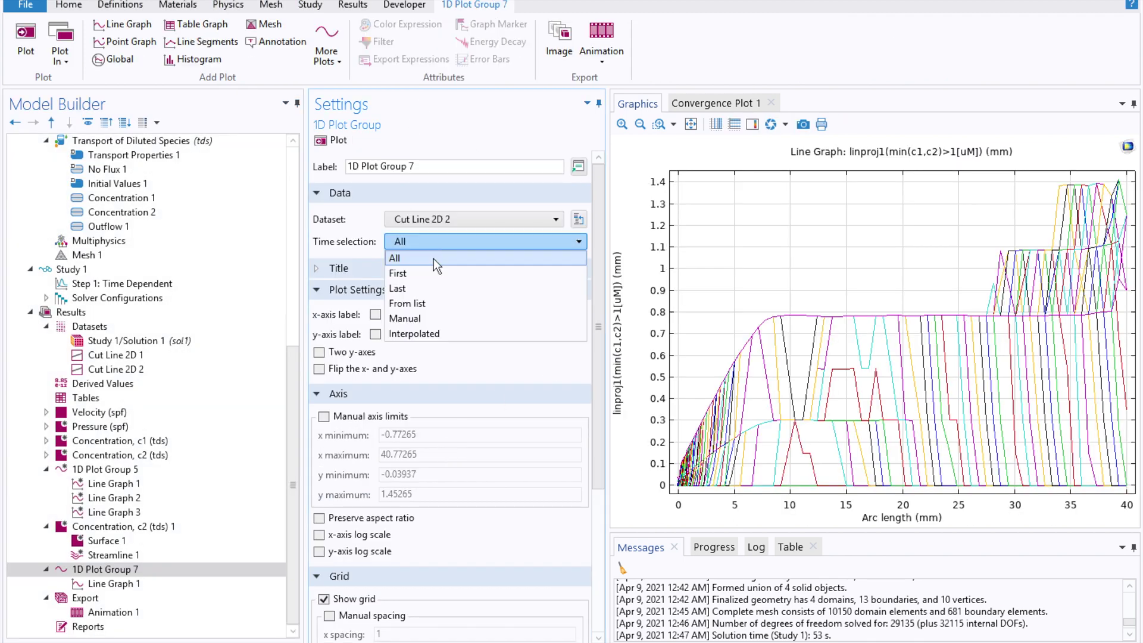
pyautogui.click(420, 288)
pyautogui.click(325, 145)
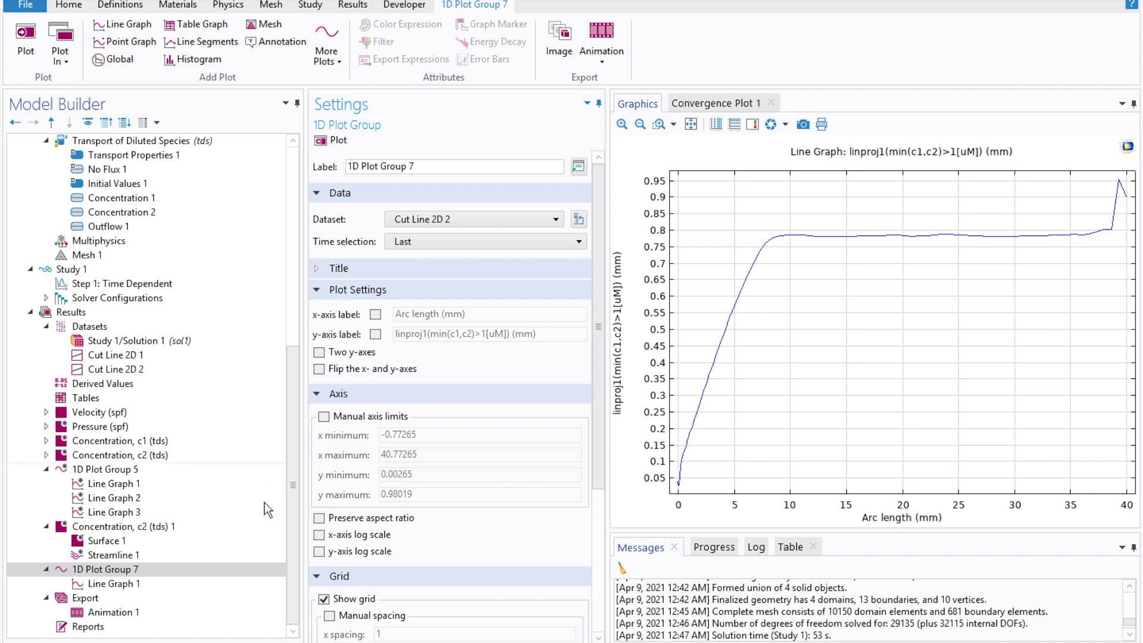
pyautogui.click(122, 584)
# - Normalize the plotted expression by appending /linproj1(1) and replot
pyautogui.click(467, 290)
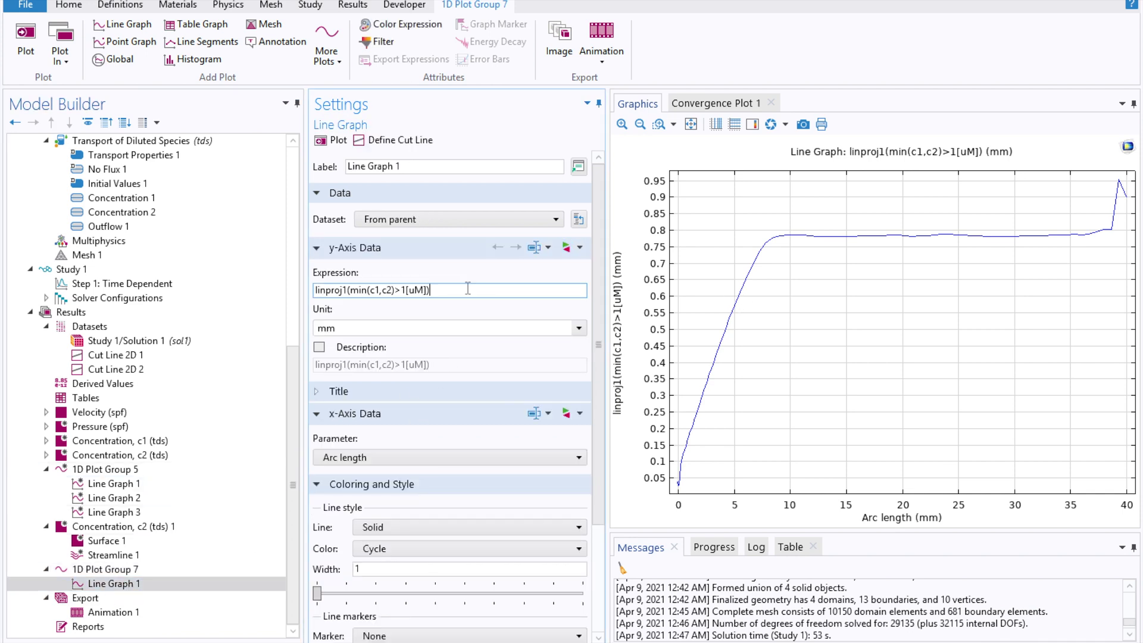
pyautogui.write('/linproj1(1)')
pyautogui.click(333, 140)
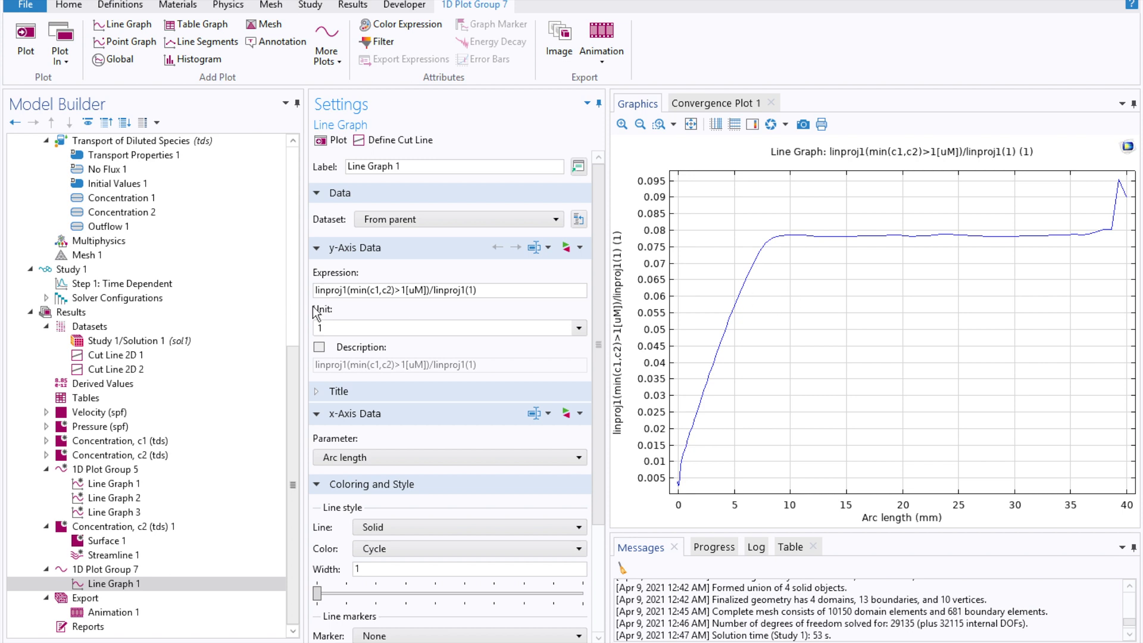
# - Give the curve the description 'Normalized Width of Mixed Region' and replot
pyautogui.click(319, 346)
pyautogui.moveTo(532, 365); pyautogui.dragTo(284, 355)
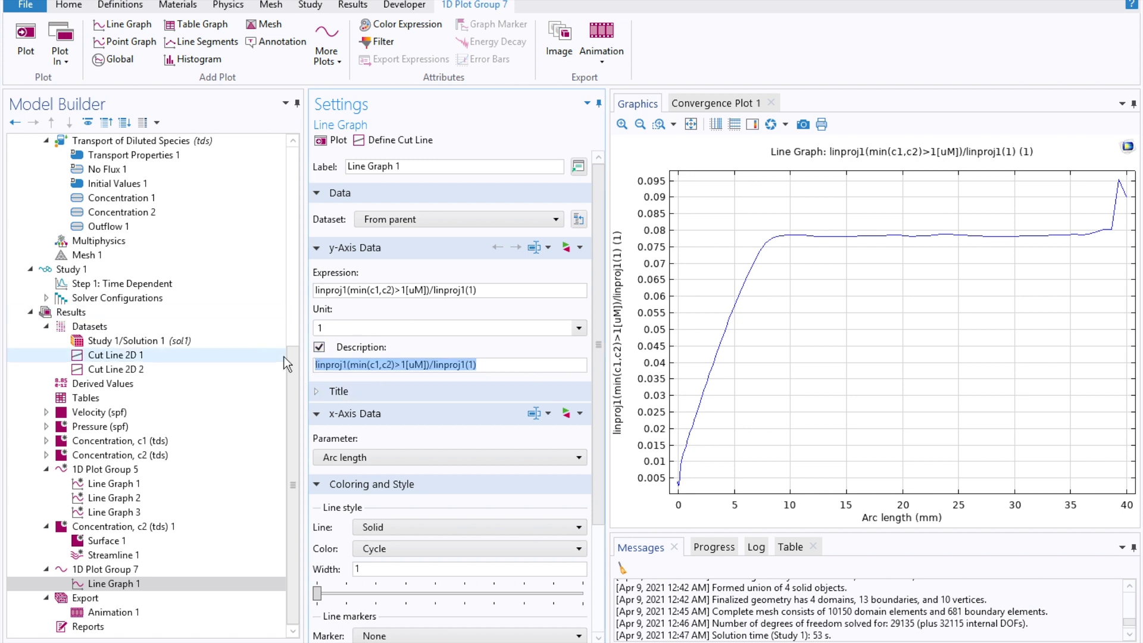
pyautogui.write('Normalize')
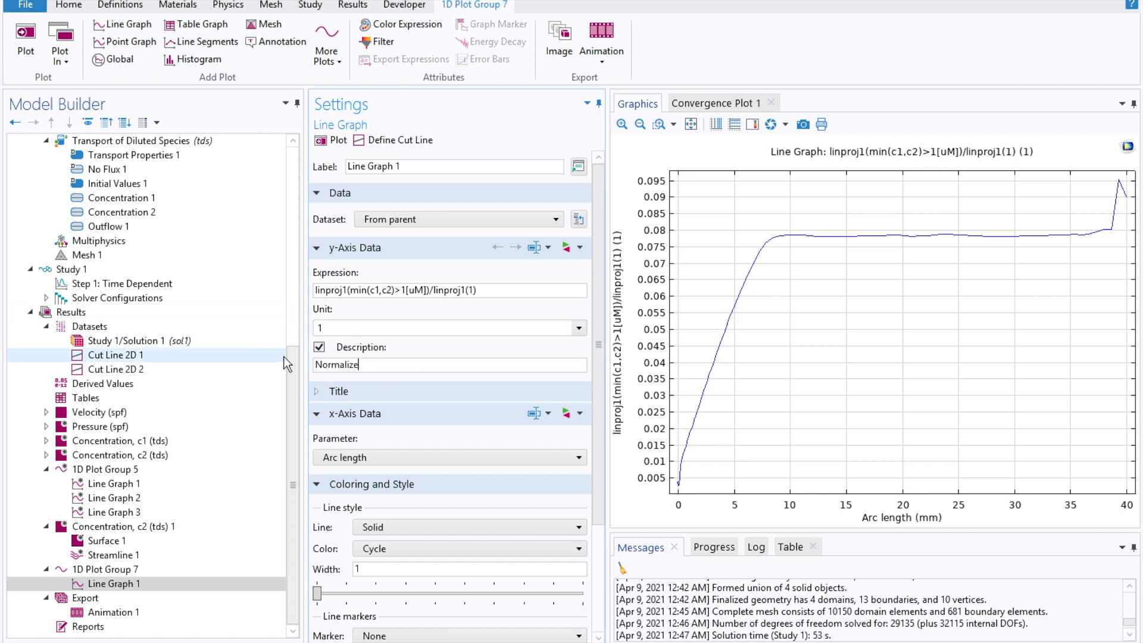
pyautogui.write('d Width of Mixed Region')
pyautogui.click(335, 141)
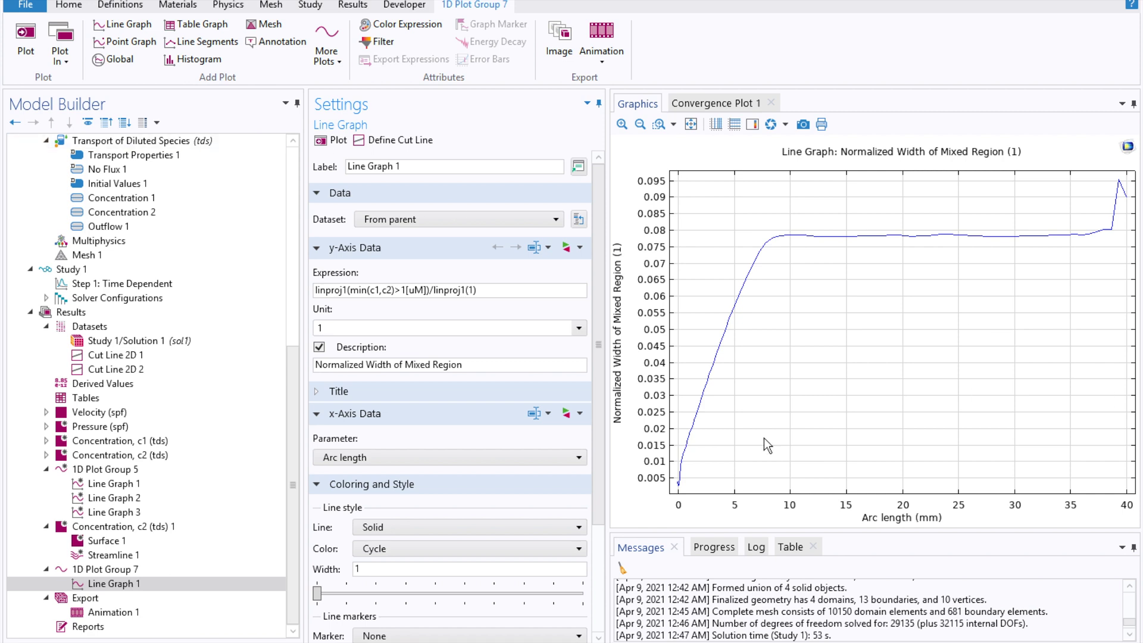
pyautogui.moveTo(599, 459); pyautogui.dragTo(591, 580)
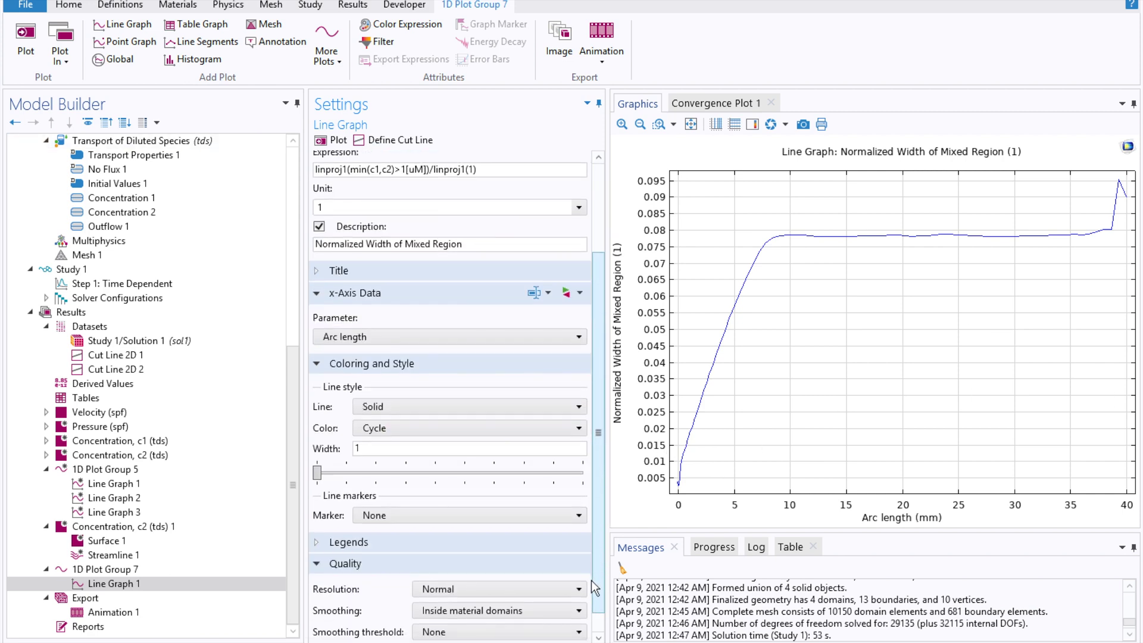
pyautogui.scroll(-1, 591, 580)
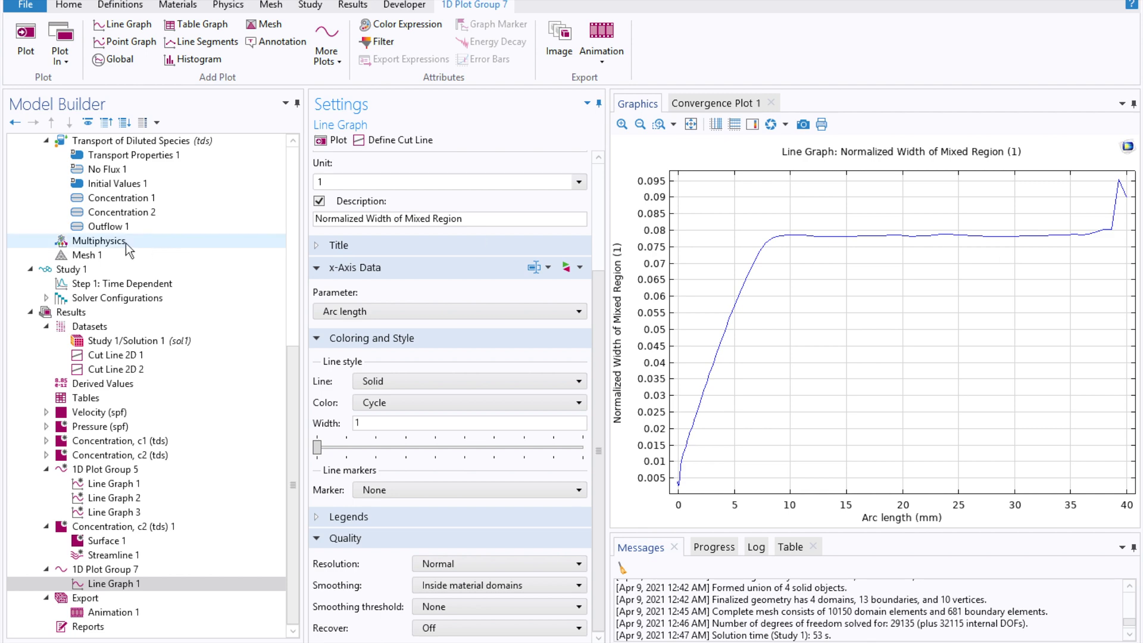
# - Add a Parametric Sweep to Study 1 with theta as the swept parameter
pyautogui.click(99, 271)
pyautogui.rightClick(98, 272)
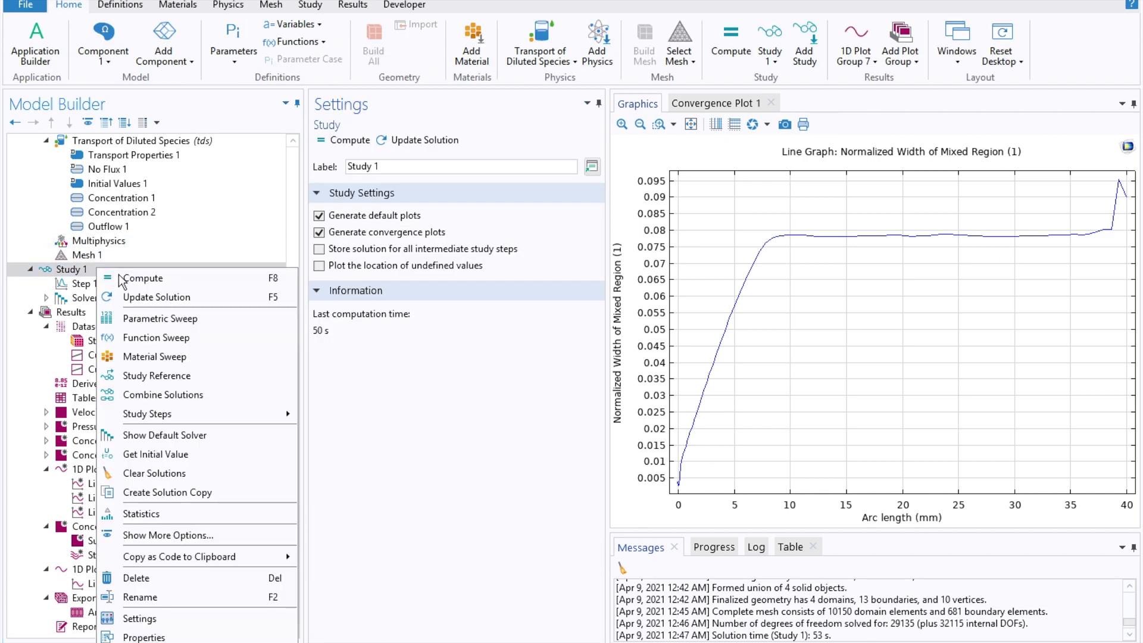
pyautogui.click(184, 318)
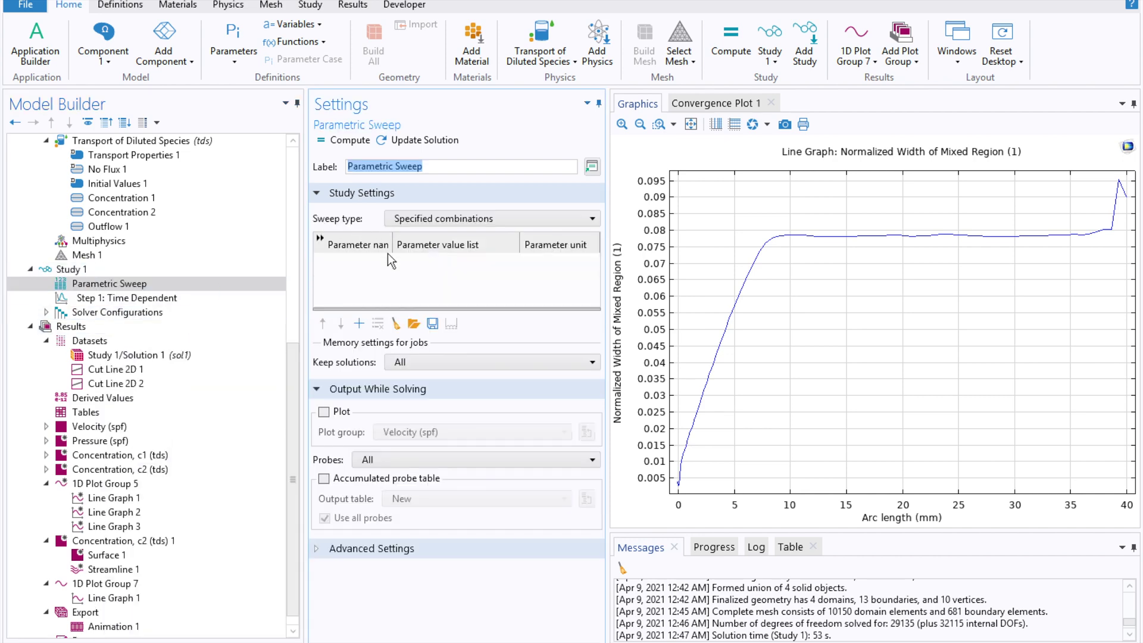
pyautogui.click(359, 323)
pyautogui.click(354, 262)
pyautogui.click(375, 265)
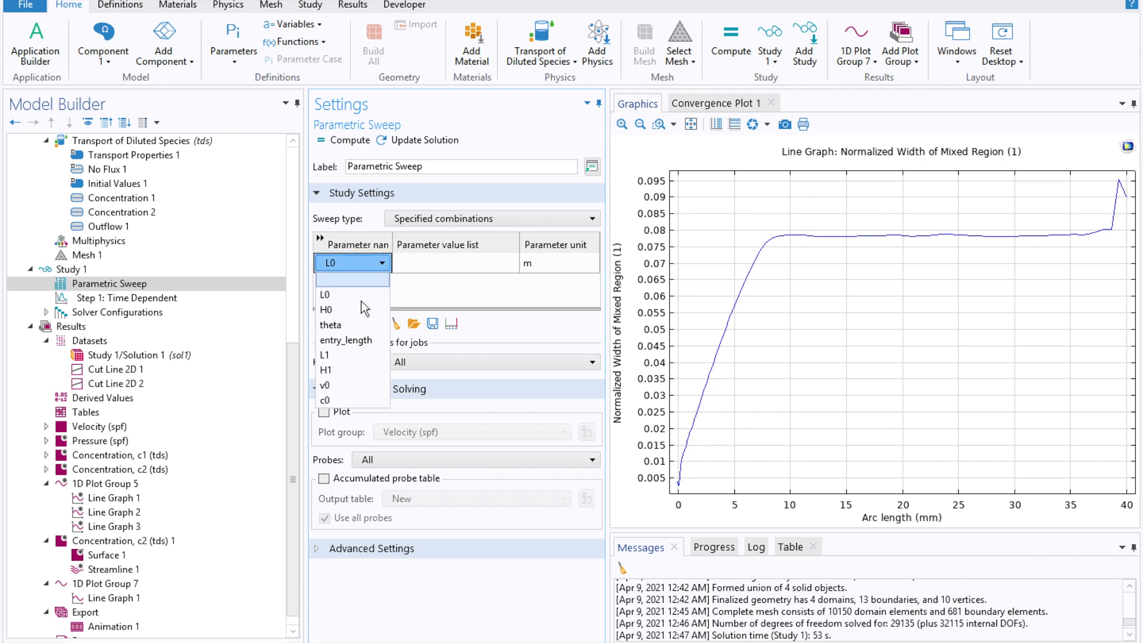
pyautogui.click(331, 324)
# - Give theta the values range(15,15,70) in deg and compute the sweep
pyautogui.click(456, 262)
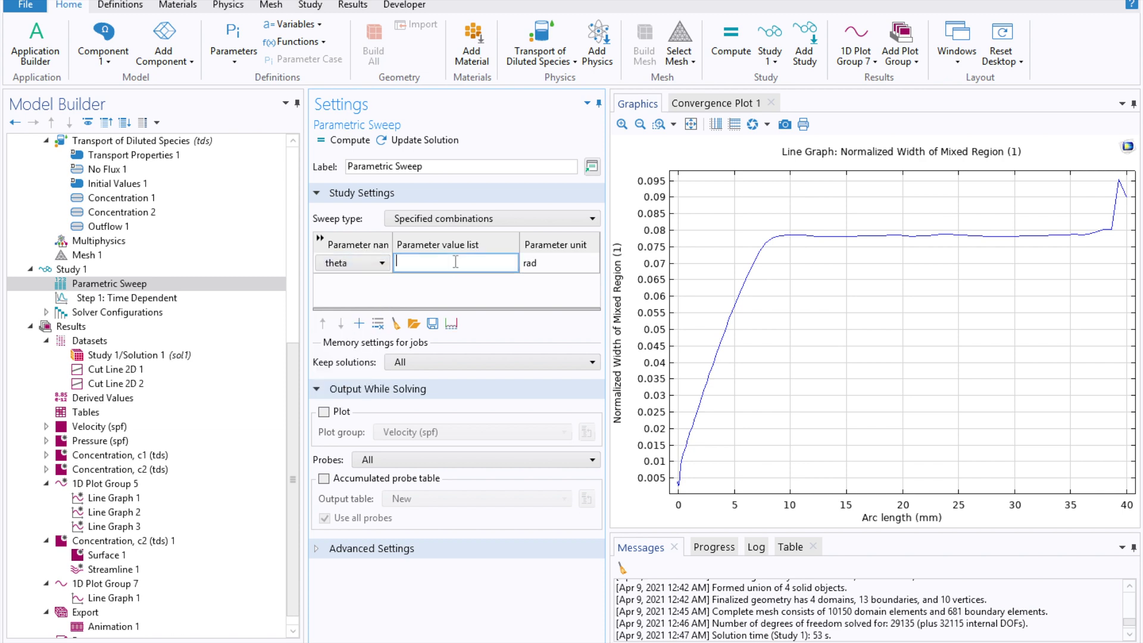
pyautogui.write('rang')
pyautogui.write('e(0')
pyautogui.write('15')
pyautogui.write(',70')
pyautogui.press('BackSpace')
pyautogui.write('15,70)[deg]')
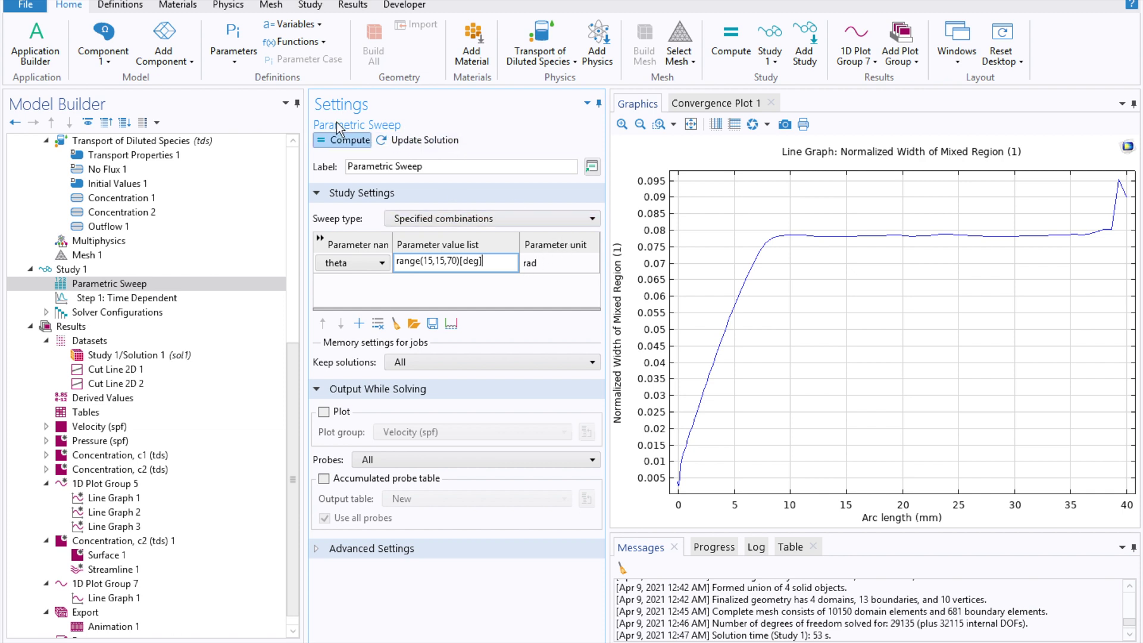
pyautogui.press('BackSpace')
pyautogui.press('BackSpace')
pyautogui.press('BackSpace')
pyautogui.press('BackSpace')
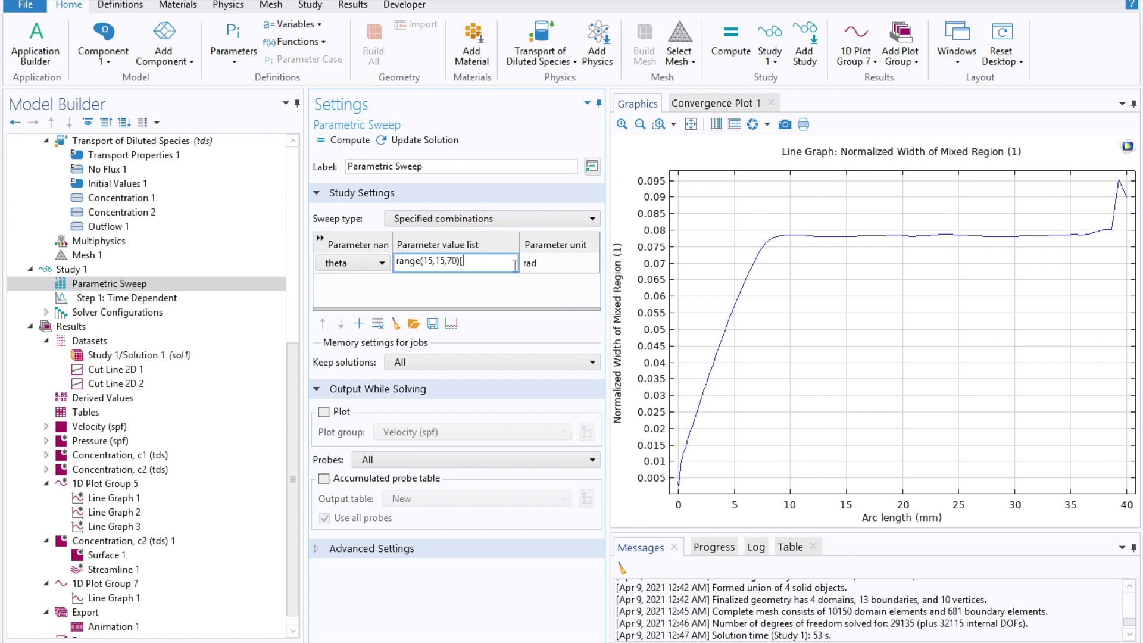
pyautogui.press('BackSpace')
pyautogui.click(547, 259)
pyautogui.write('deg')
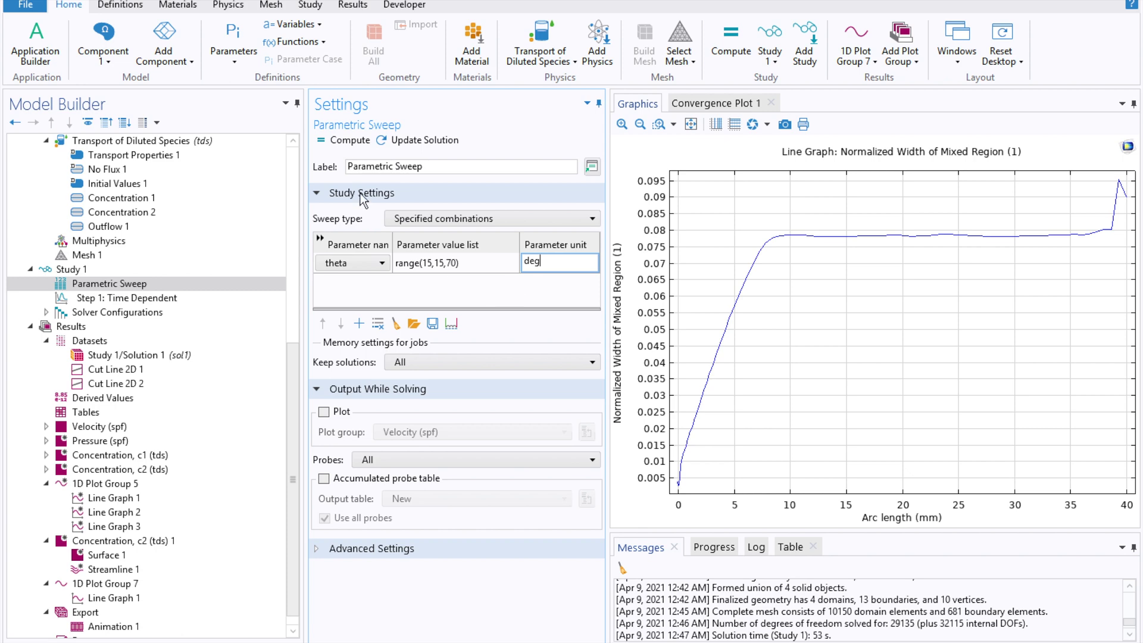
pyautogui.click(500, 332)
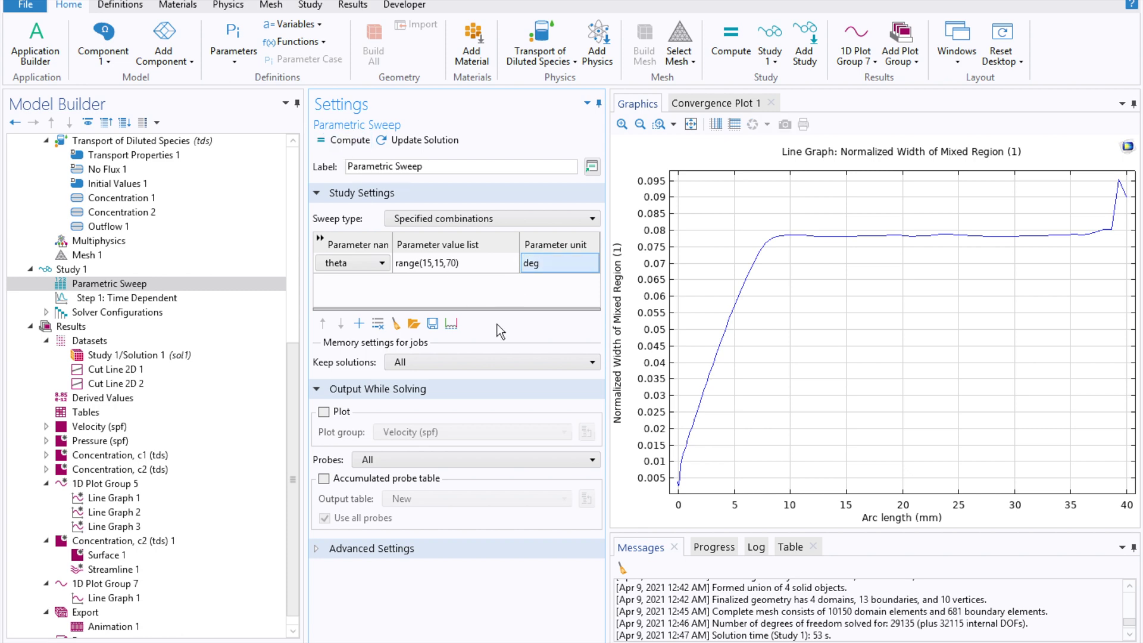
pyautogui.press('F8')
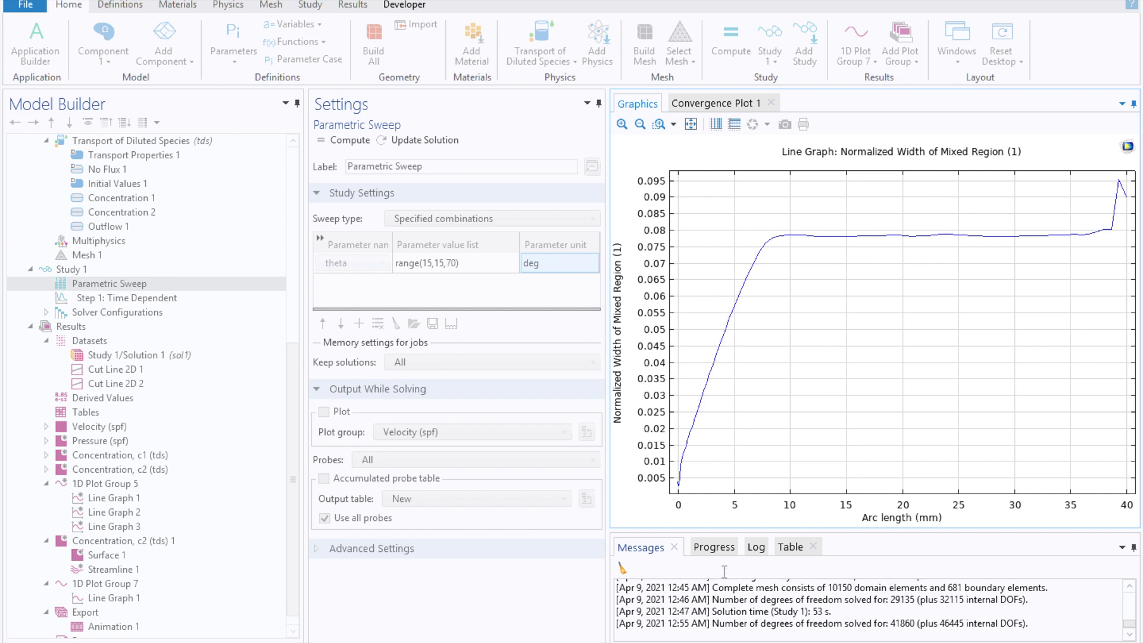
# - Follow the solver progress and Convergence Plot 1 until the theta sweep finishes
pyautogui.click(714, 546)
pyautogui.moveTo(820, 532); pyautogui.dragTo(819, 394)
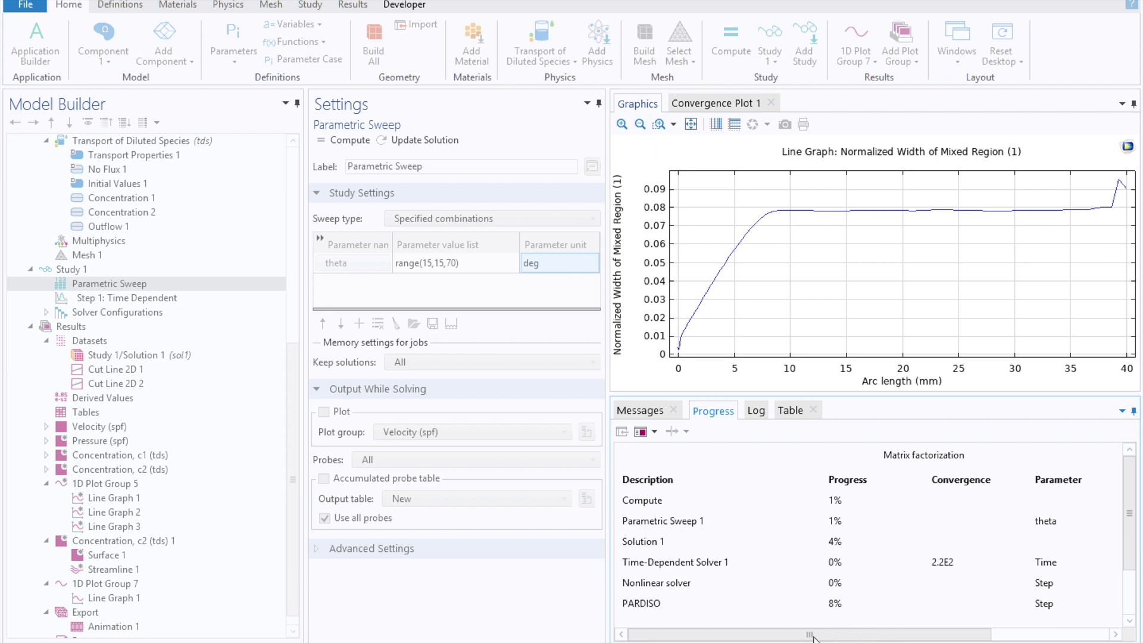
pyautogui.moveTo(810, 635); pyautogui.dragTo(963, 635)
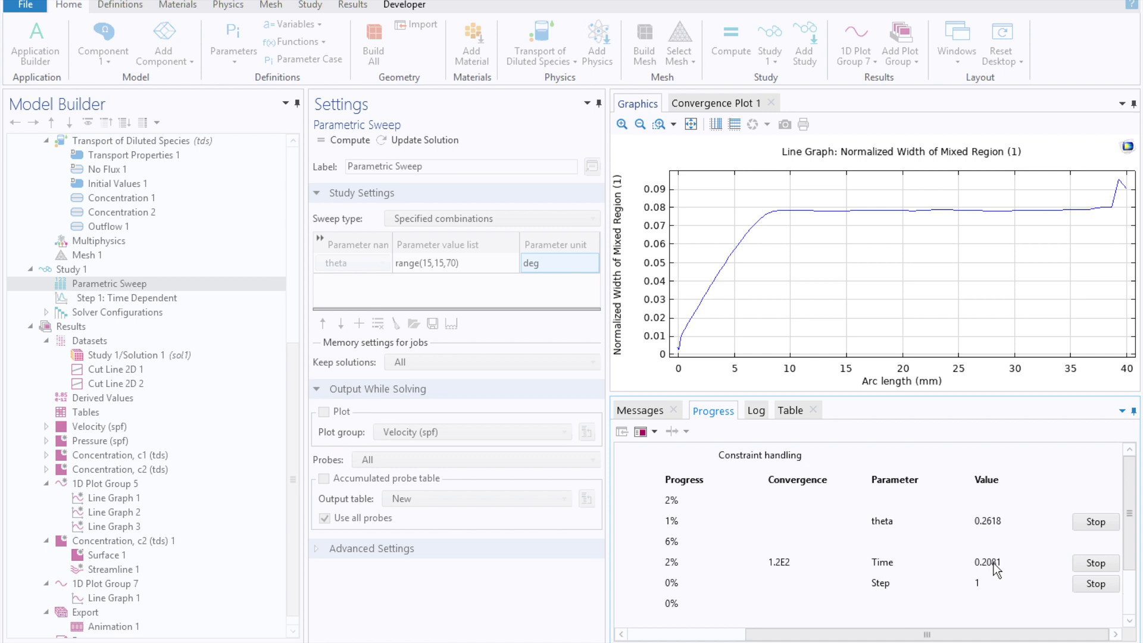
pyautogui.click(714, 104)
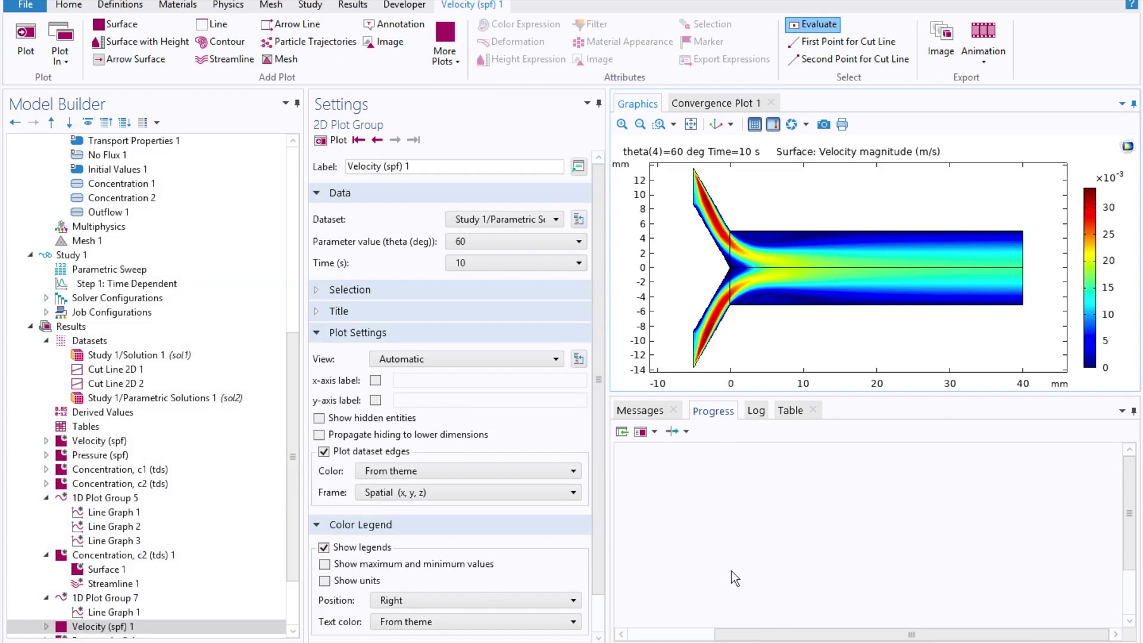
# - Set the Cut Line 2D 2 dataset to Parametric Solutions 1
pyautogui.scroll(-2, 299, 458)
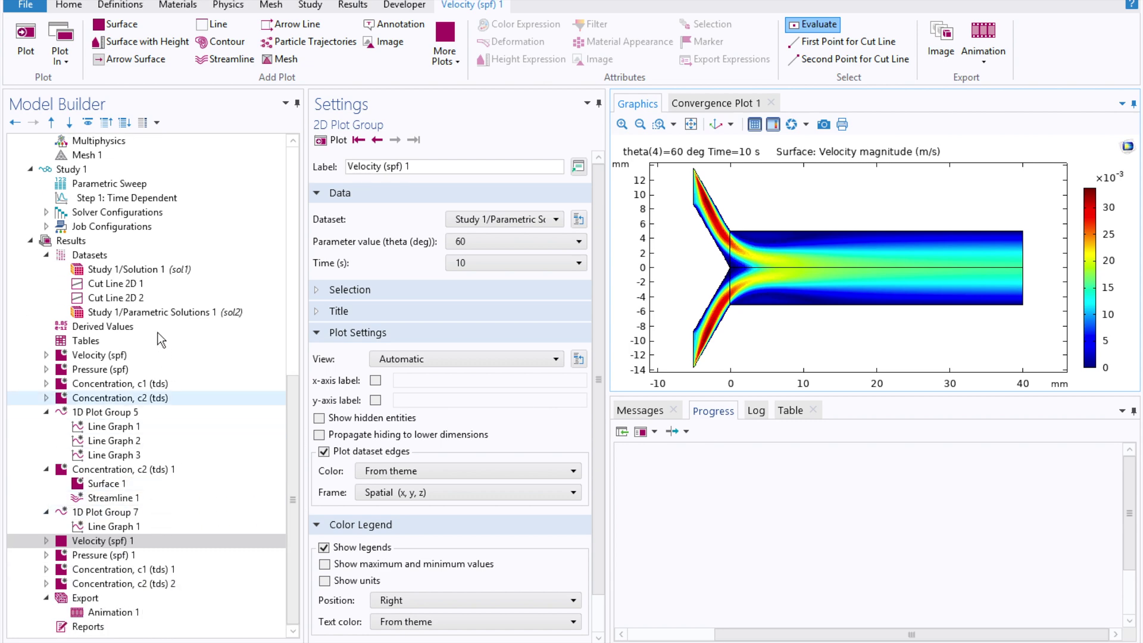
pyautogui.click(136, 298)
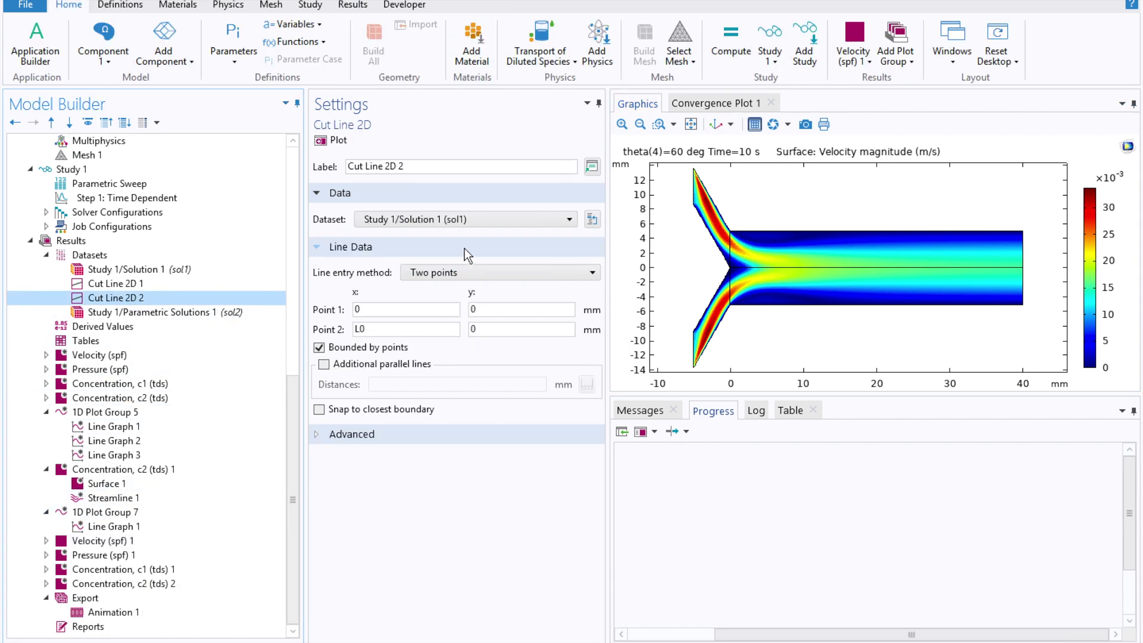
pyautogui.click(494, 219)
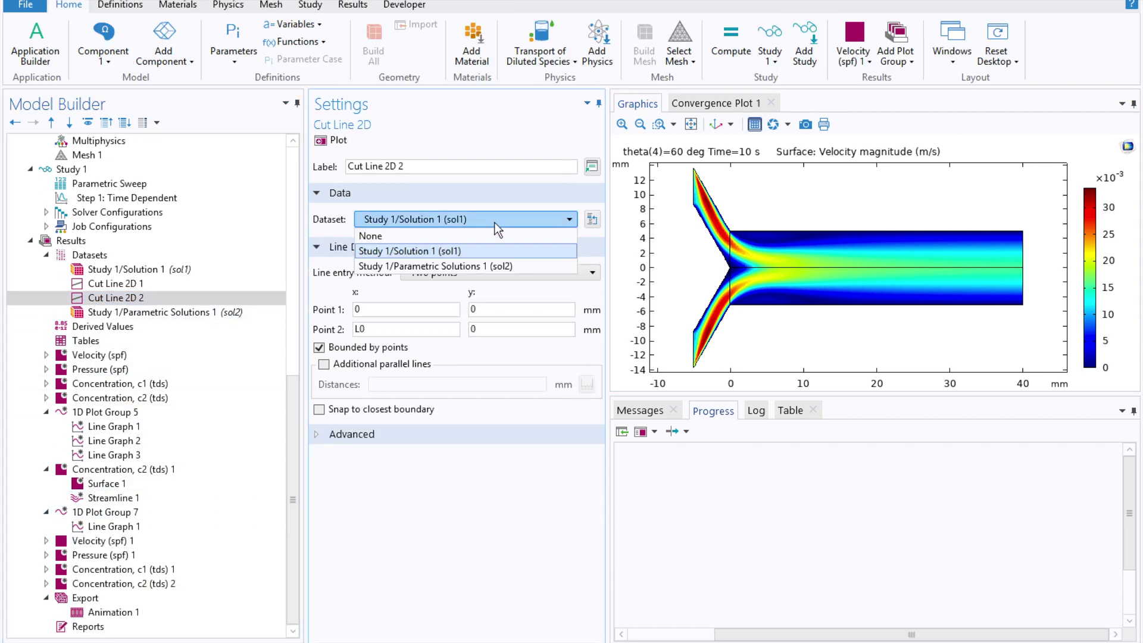
pyautogui.click(451, 266)
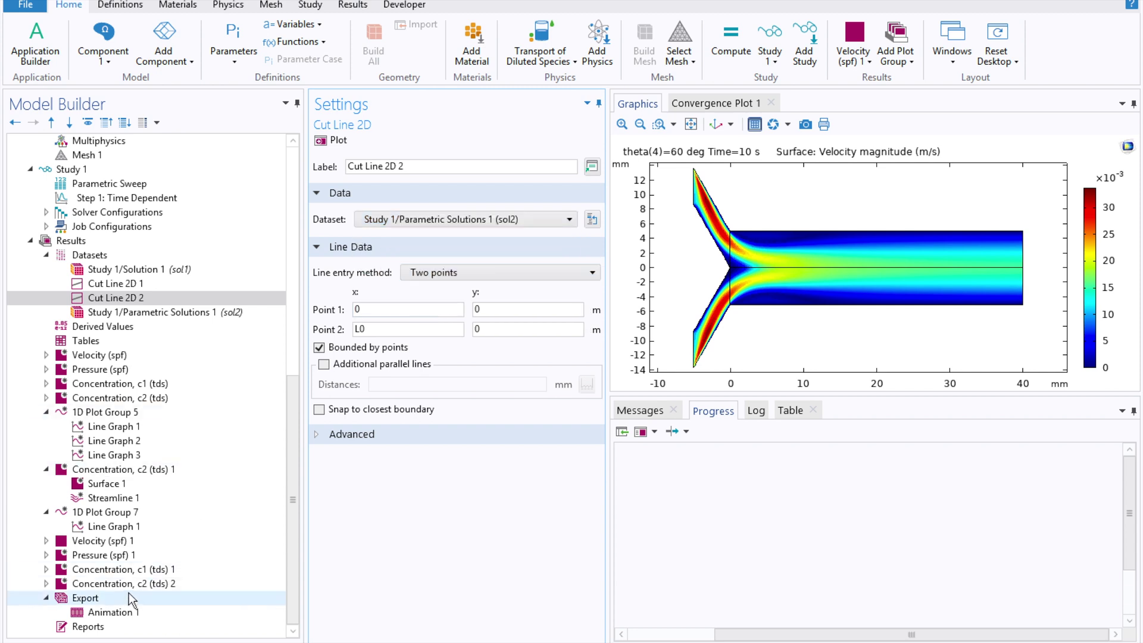
# - Plot 1D Plot Group 7 at the last time, with legends shown at lower right
pyautogui.click(119, 512)
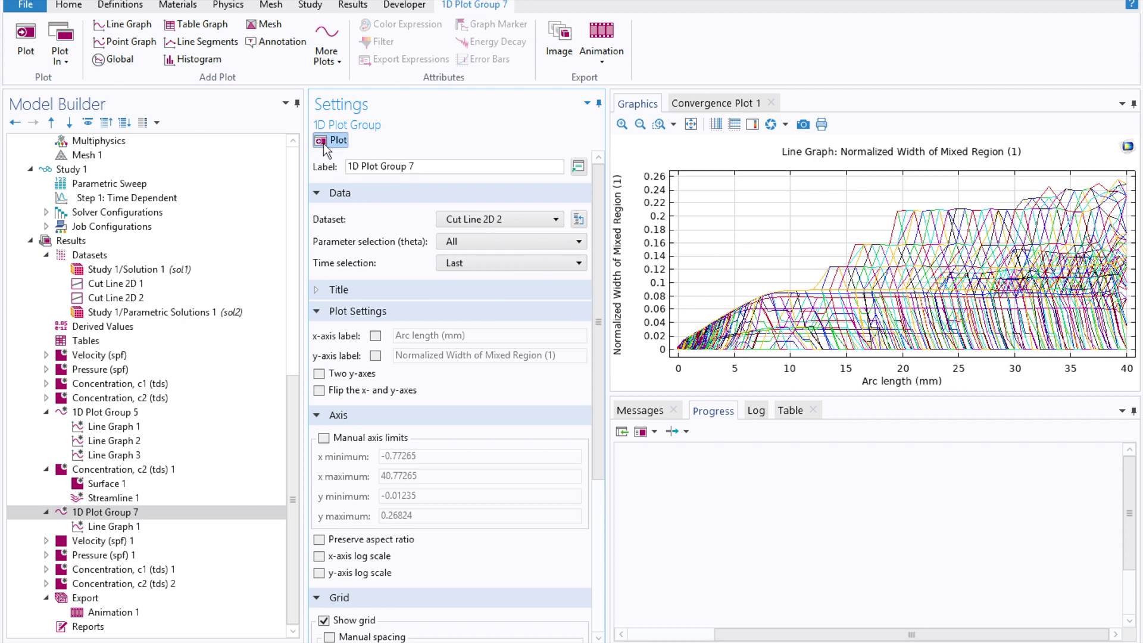
pyautogui.click(328, 140)
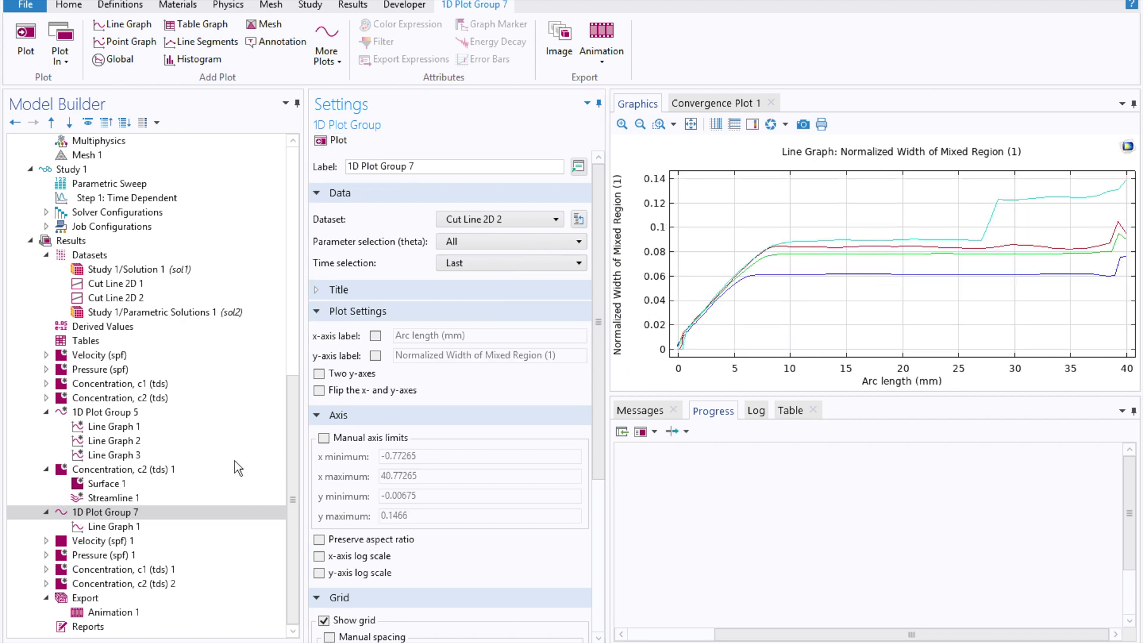
pyautogui.moveTo(598, 446); pyautogui.dragTo(596, 596)
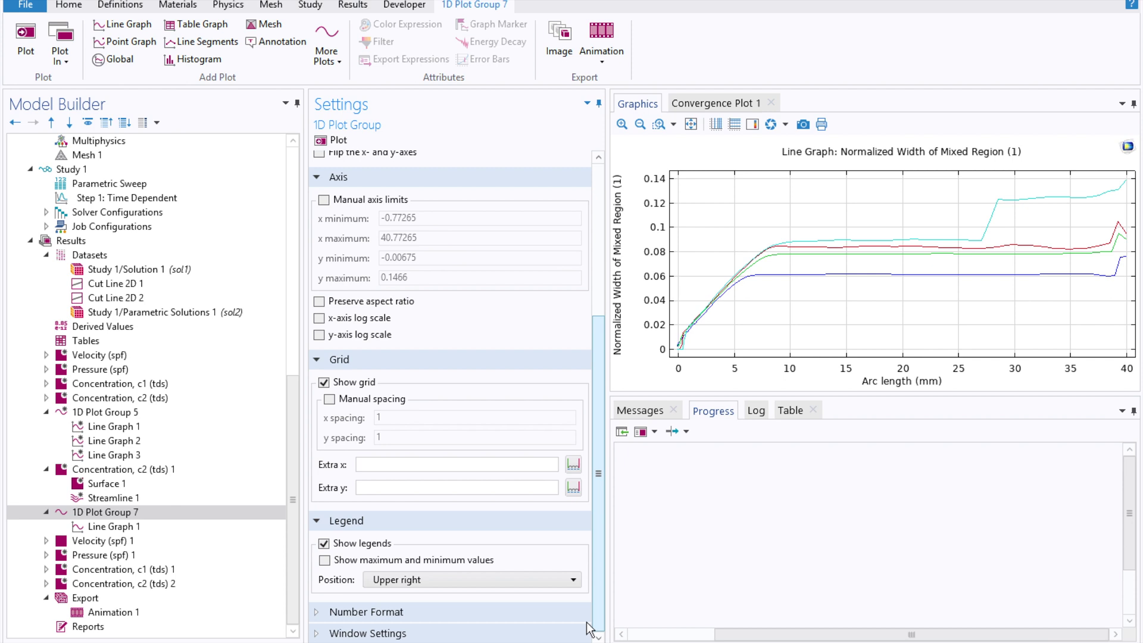
pyautogui.click(453, 580)
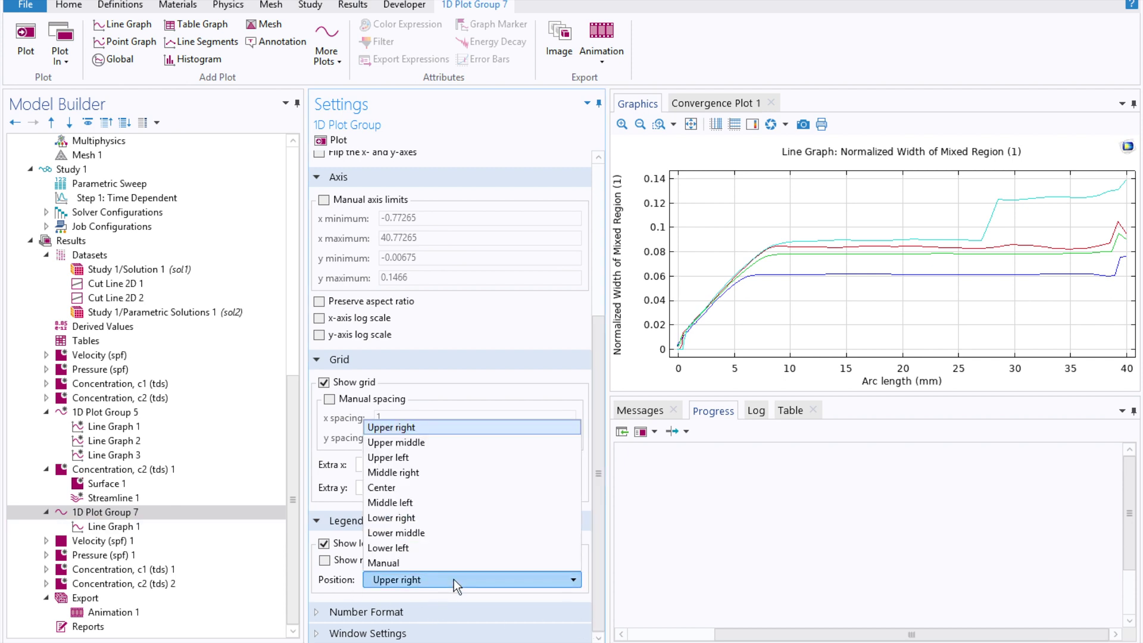
pyautogui.click(423, 519)
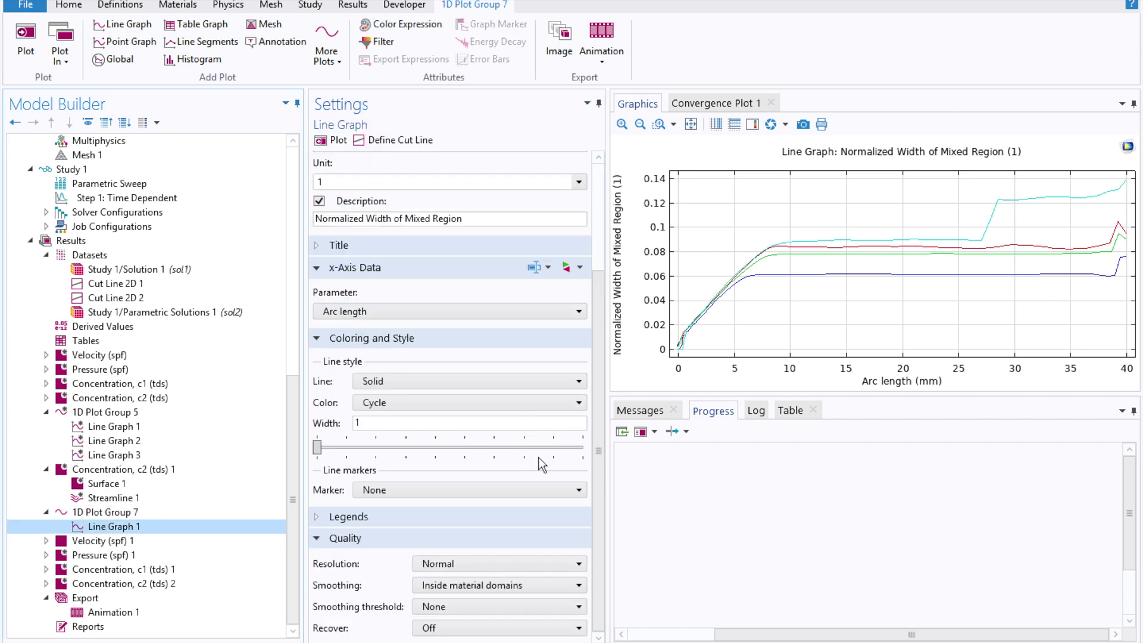
pyautogui.click(327, 519)
pyautogui.click(320, 539)
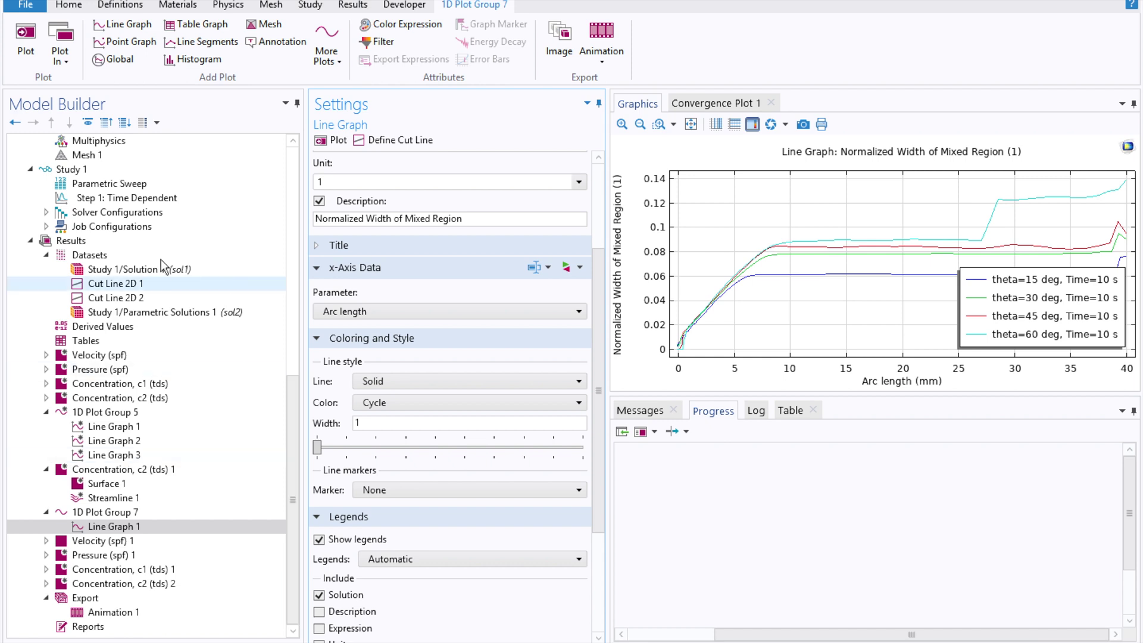
pyautogui.click(149, 183)
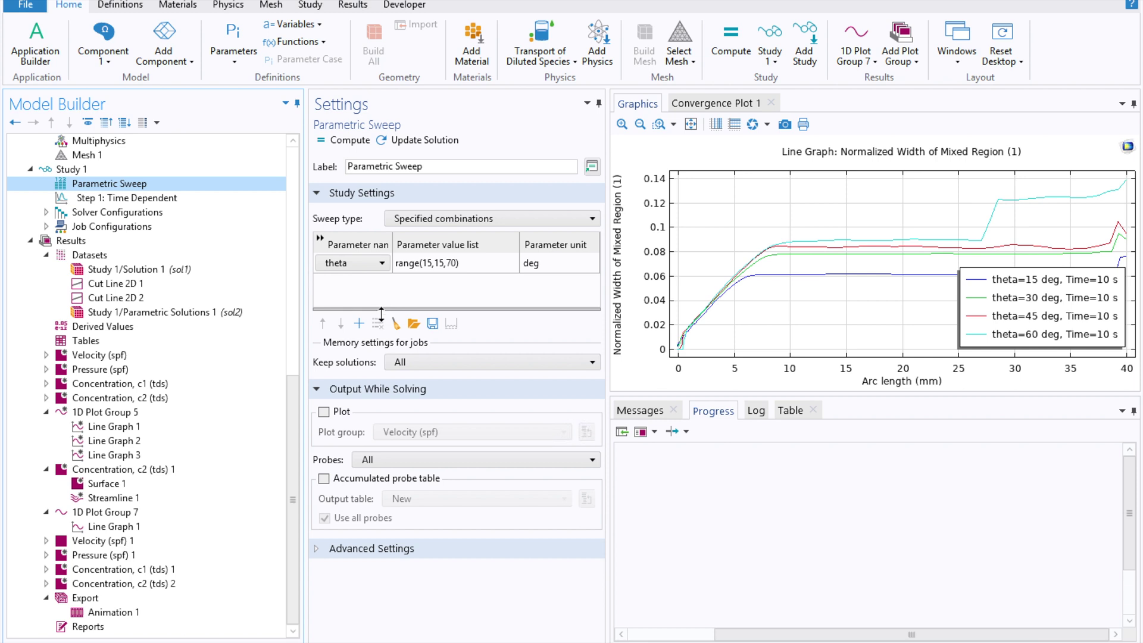
# - Add a second sweep row with L0 (unit m) below theta
pyautogui.click(359, 325)
pyautogui.click(382, 283)
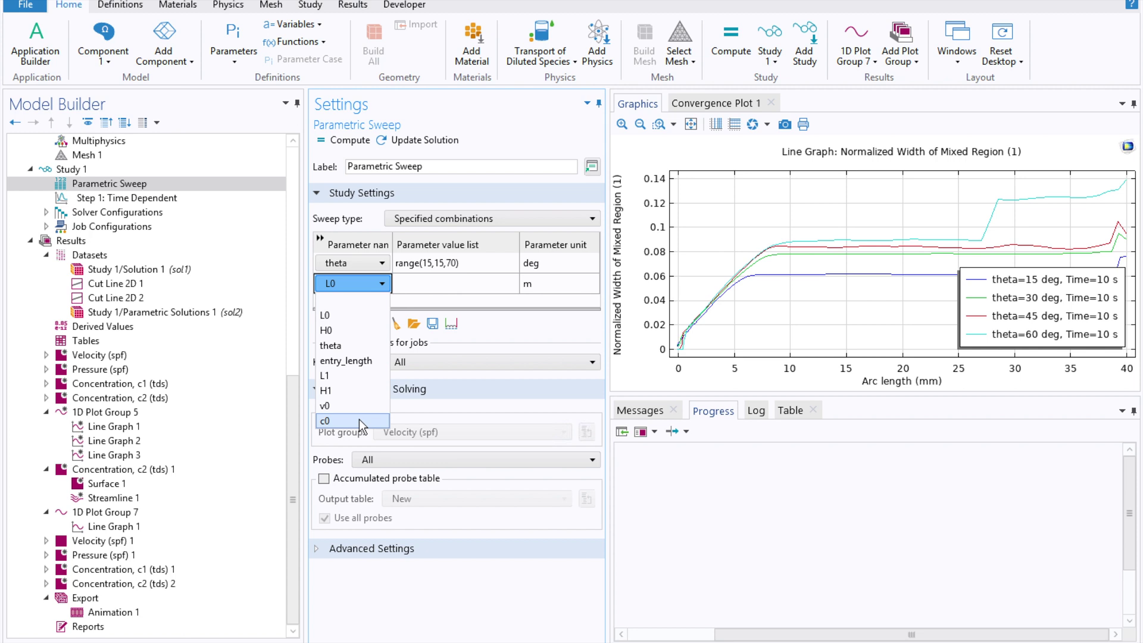
pyautogui.click(674, 583)
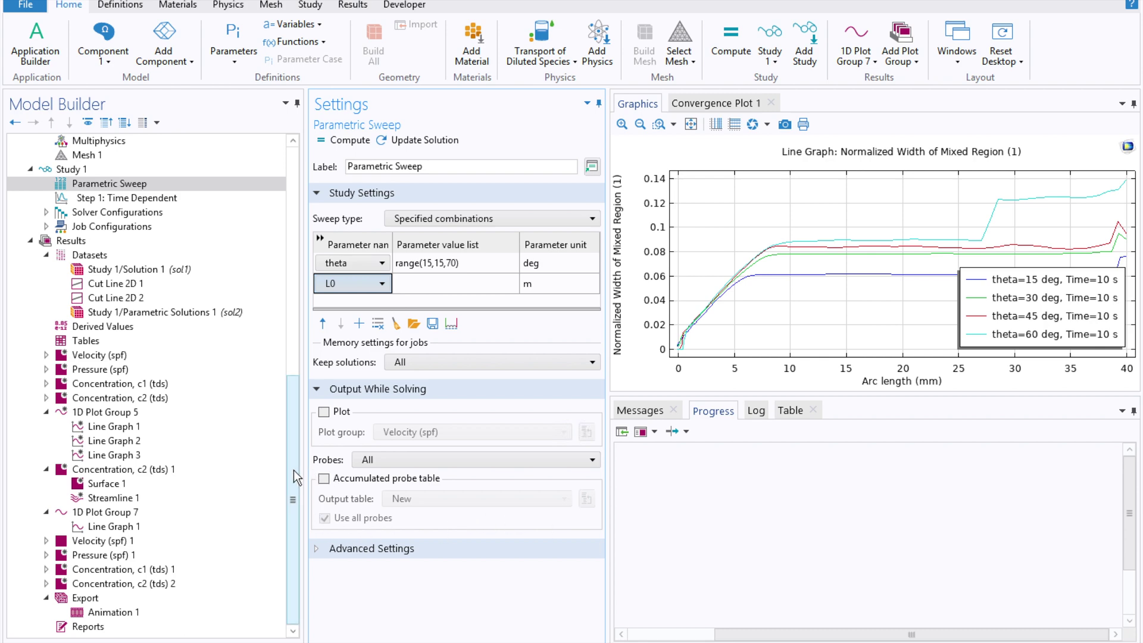
pyautogui.moveTo(293, 476); pyautogui.dragTo(293, 249)
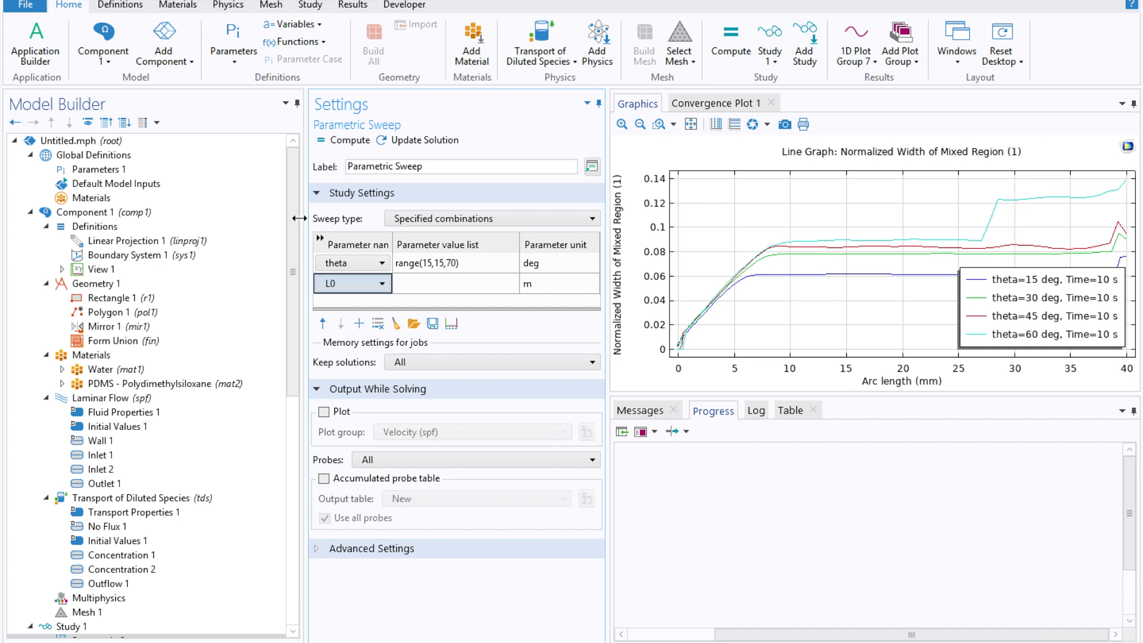
# - Play Animation 1 to generate the velocity-magnitude animation of the Y-mixer
pyautogui.click(132, 283)
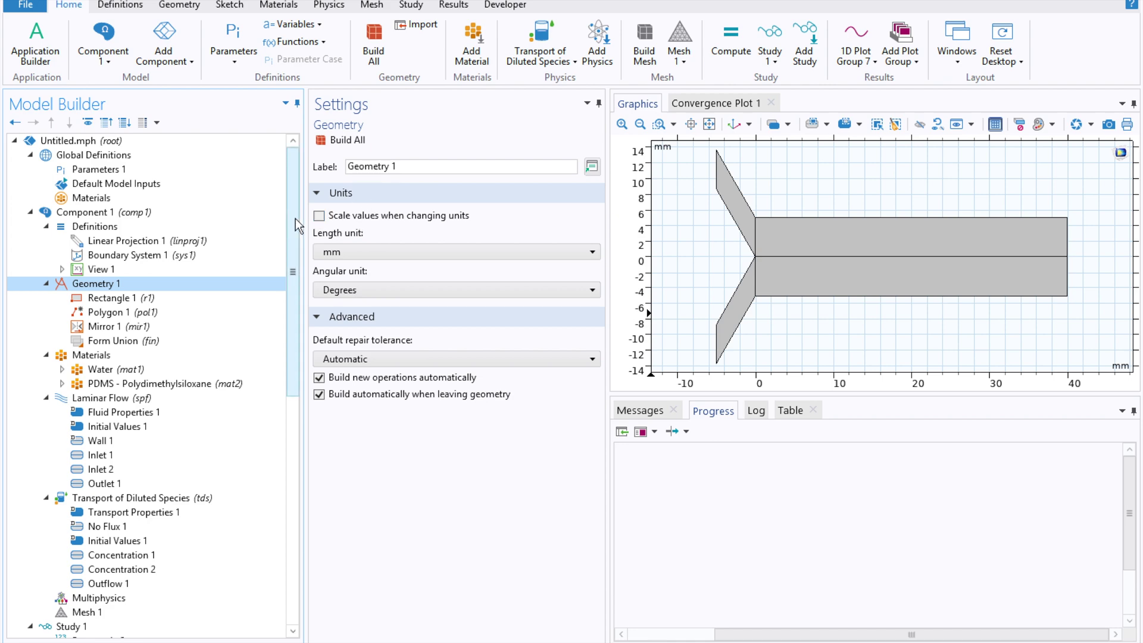
pyautogui.moveTo(295, 219); pyautogui.dragTo(276, 419)
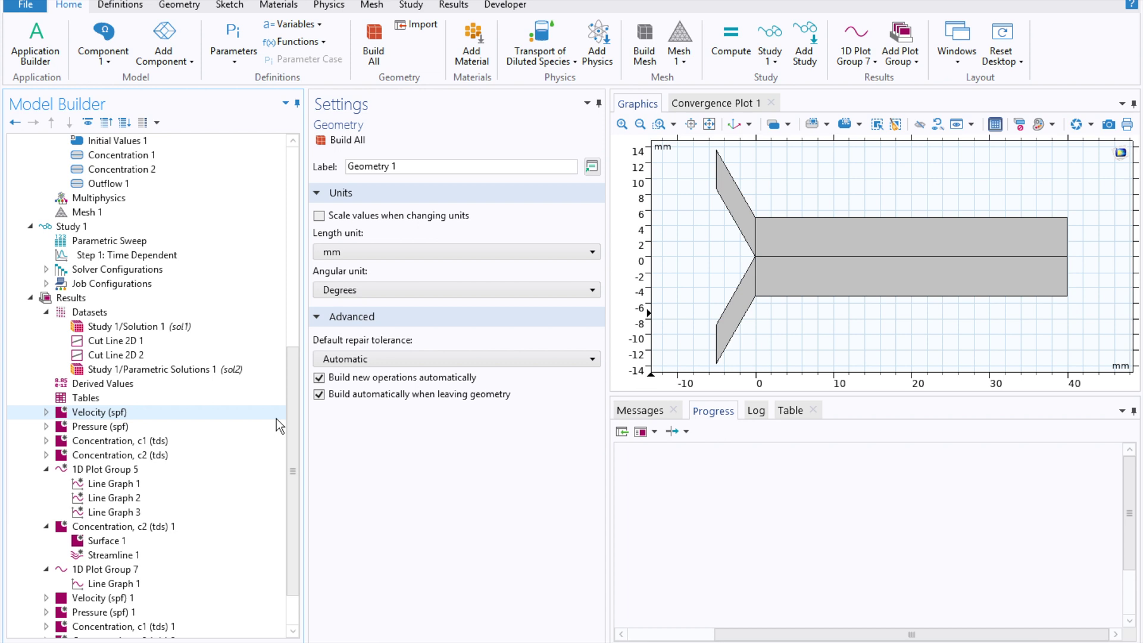
pyautogui.scroll(-2, 162, 601)
pyautogui.click(149, 612)
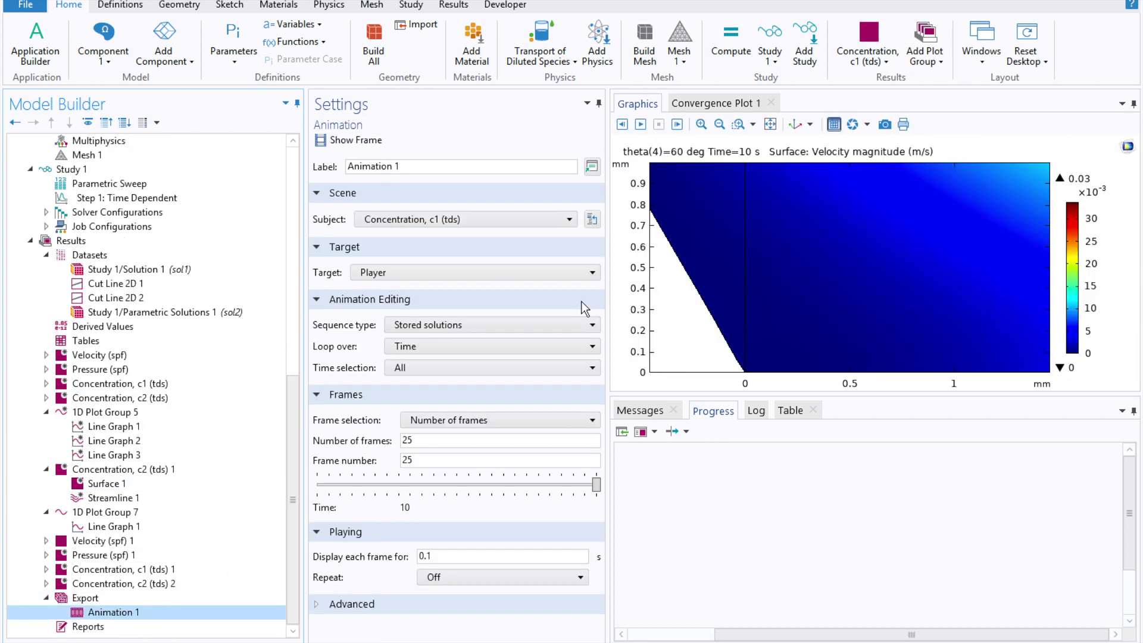
pyautogui.click(640, 123)
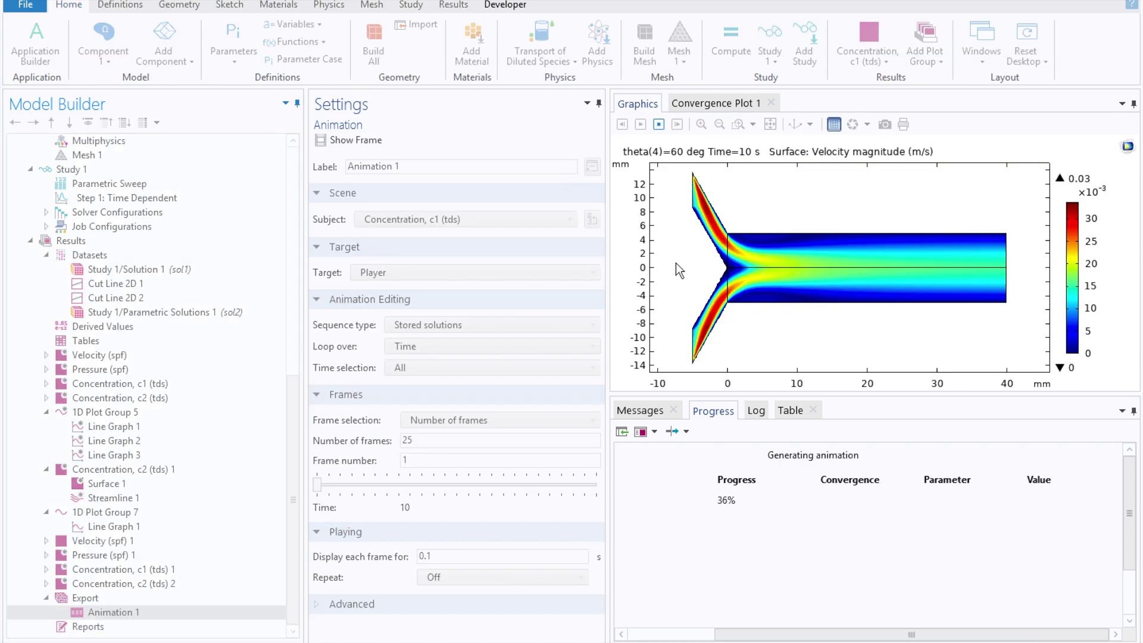